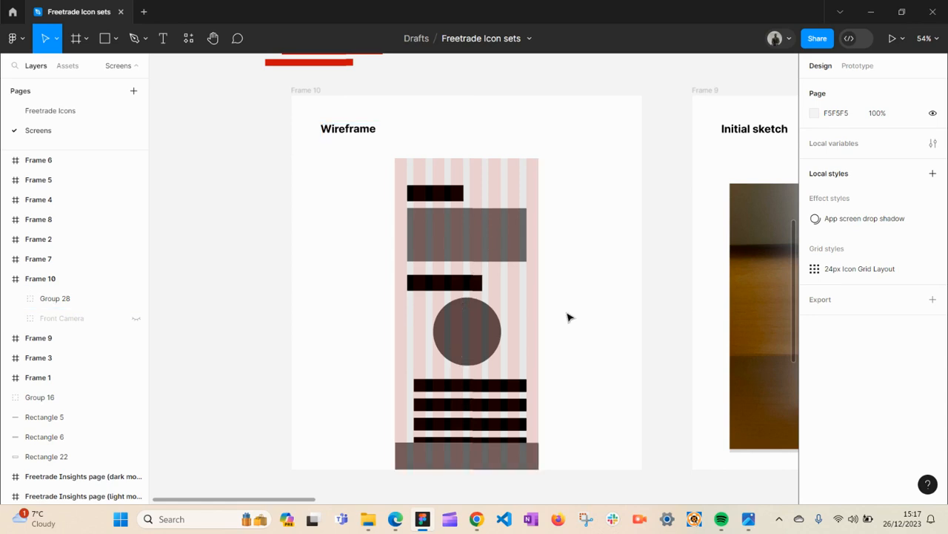
- Pan across the canvas and inspect the style guide's typography and colour swatch groups
{"action": "key", "text": "h"}
{"action": "mouse_move", "coordinate": [567, 304]}
{"action": "left_mouse_down"}
{"action": "mouse_move", "coordinate": [515, 281]}
{"action": "mouse_move", "coordinate": [377, 280]}
{"action": "left_mouse_up"}
{"action": "left_click_drag", "start_coordinate": [563, 272], "coordinate": [267, 283]}
{"action": "mouse_move", "coordinate": [616, 261]}
{"action": "left_mouse_down"}
{"action": "mouse_move", "coordinate": [375, 266]}
{"action": "mouse_move", "coordinate": [357, 258]}
{"action": "left_mouse_up"}
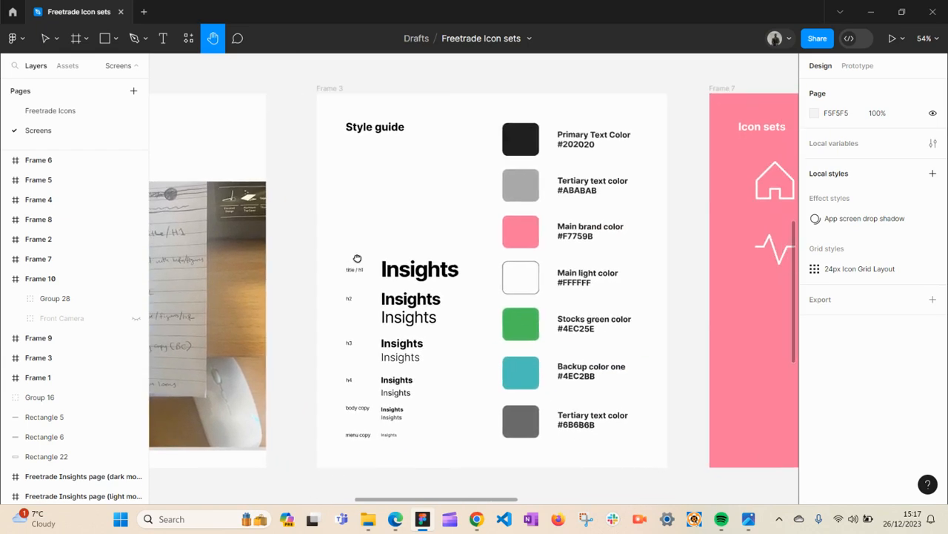
{"action": "key", "text": "v"}
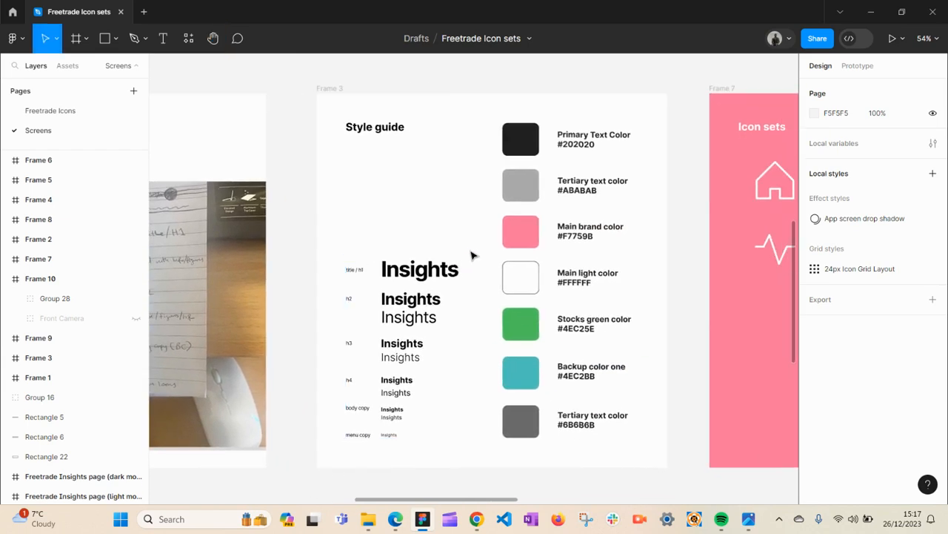
{"action": "left_click", "coordinate": [424, 276]}
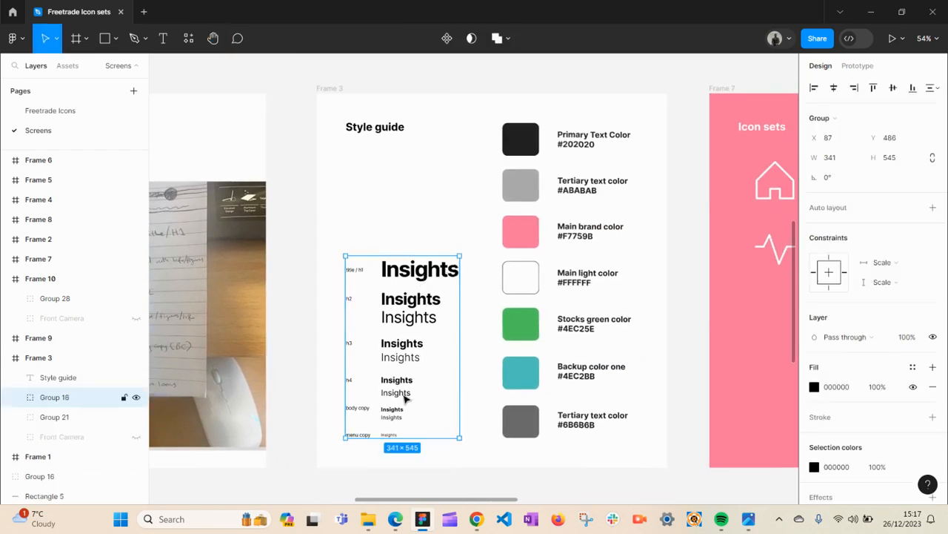
{"action": "left_click", "coordinate": [511, 205]}
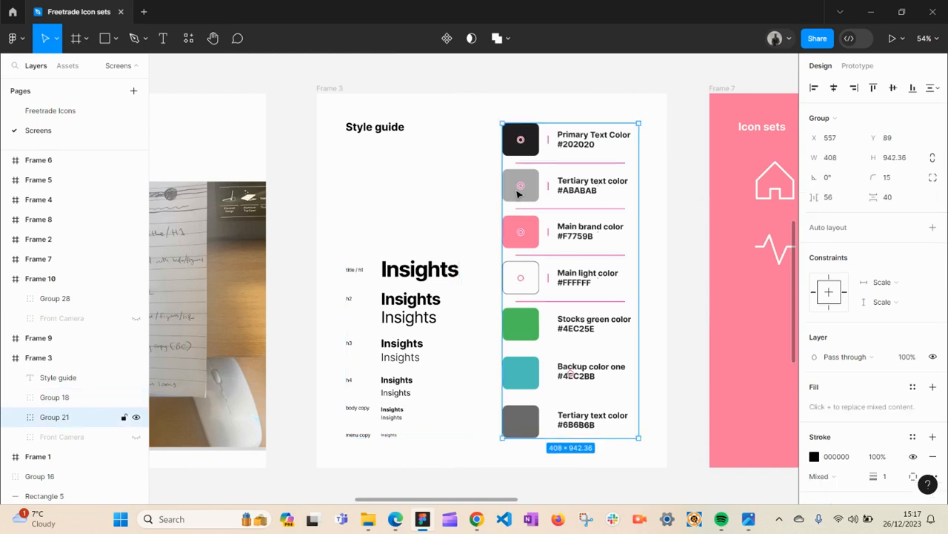
{"action": "left_click", "coordinate": [665, 328]}
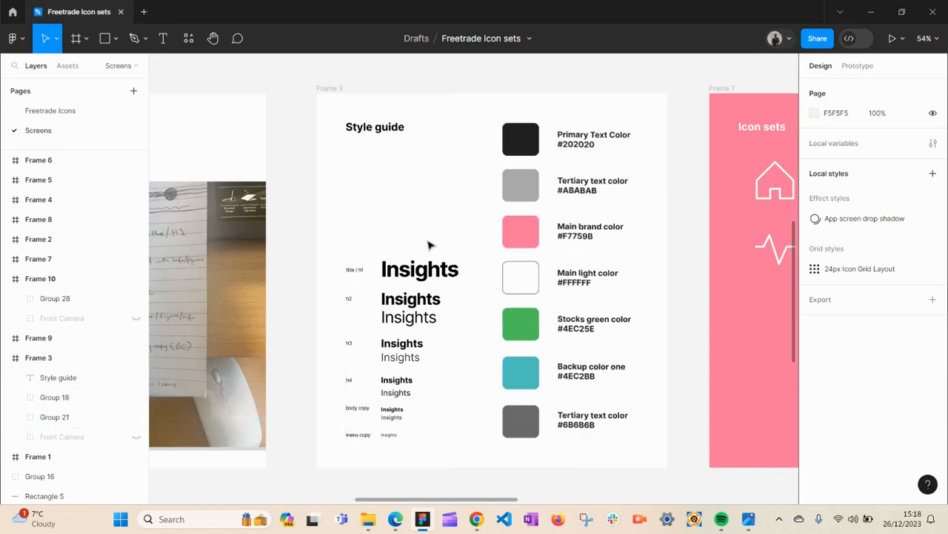
- Move to the Icon sets frame and drill into the icon group to select the home icon
{"action": "key", "text": "h"}
{"action": "left_click_drag", "start_coordinate": [462, 227], "coordinate": [343, 227]}
{"action": "left_click_drag", "start_coordinate": [403, 233], "coordinate": [282, 241]}
{"action": "key", "text": "v"}
{"action": "left_click", "coordinate": [441, 263]}
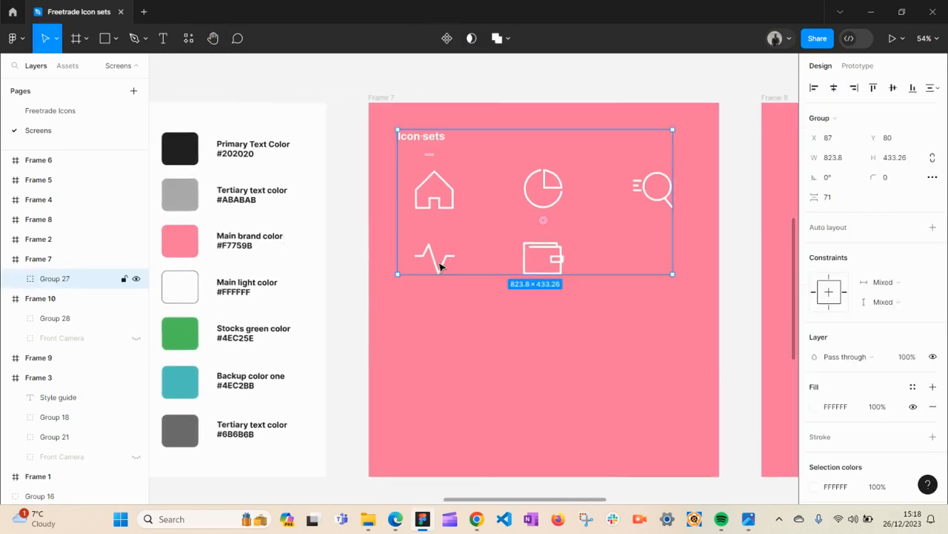
{"action": "left_click", "coordinate": [437, 204]}
{"action": "left_click", "coordinate": [440, 203]}
{"action": "double_click", "coordinate": [439, 202]}
{"action": "double_click", "coordinate": [438, 203]}
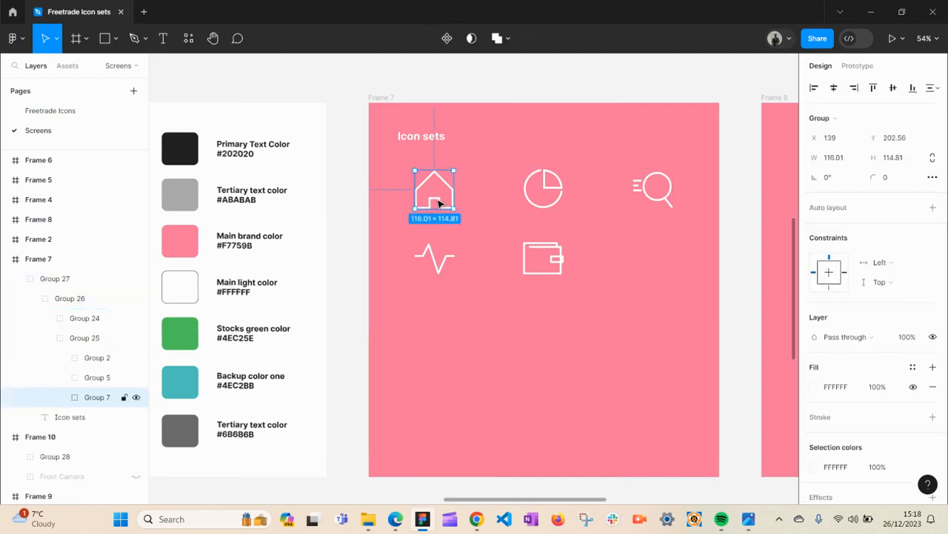
- Try moving the home icon onto the pie chart icon, then undo the move
{"action": "left_click_drag", "start_coordinate": [442, 207], "coordinate": [540, 207]}
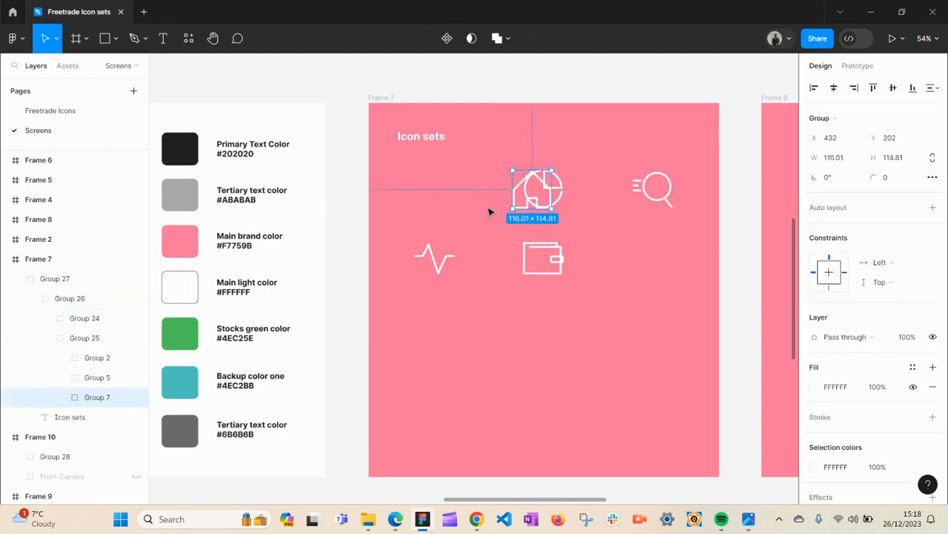
{"action": "key", "text": "ctrl+z"}
{"action": "left_click", "coordinate": [495, 318]}
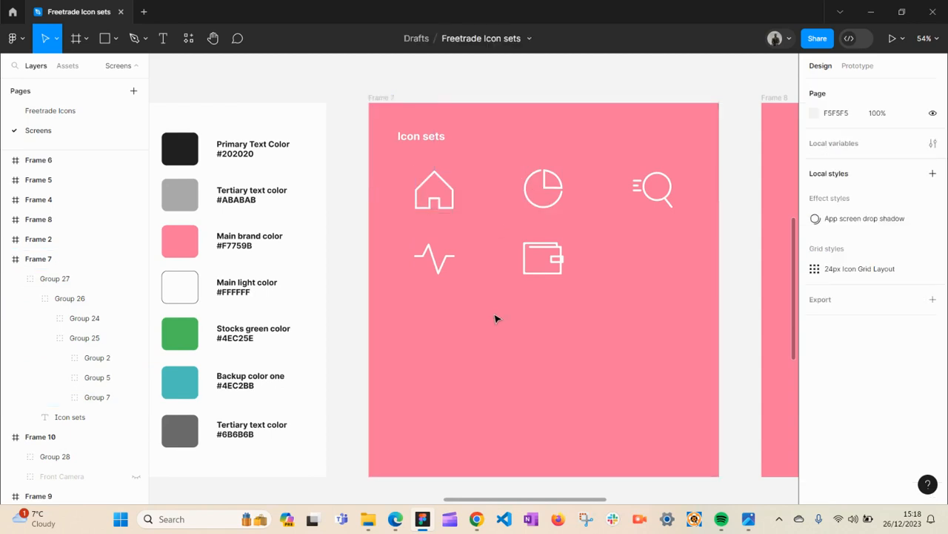
- Open the Freetrade Icons page and zoom in to inspect the wallet account icon on its grid
{"action": "left_click", "coordinate": [77, 113]}
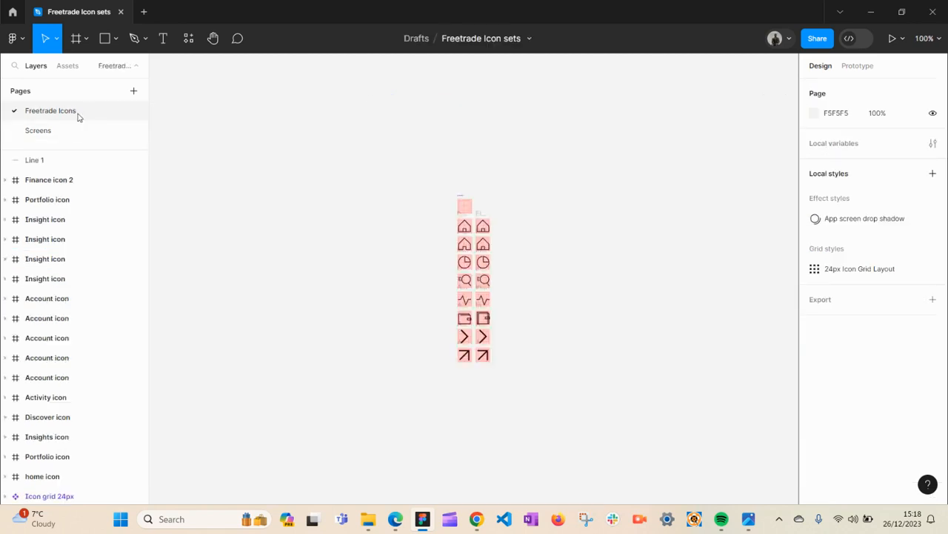
{"action": "left_click", "coordinate": [474, 289]}
{"action": "left_click", "coordinate": [475, 337]}
{"action": "left_click", "coordinate": [475, 338]}
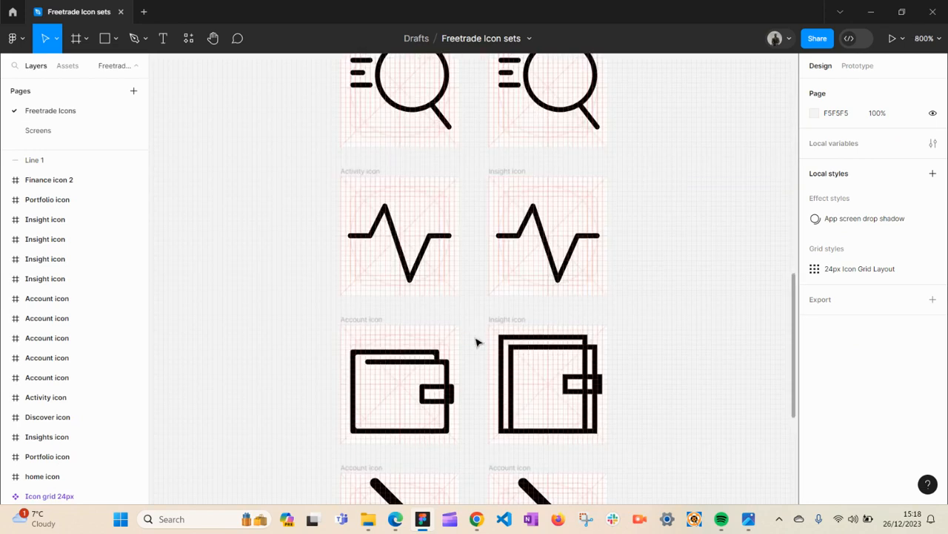
{"action": "key", "text": "h"}
{"action": "left_click_drag", "start_coordinate": [475, 353], "coordinate": [496, 252]}
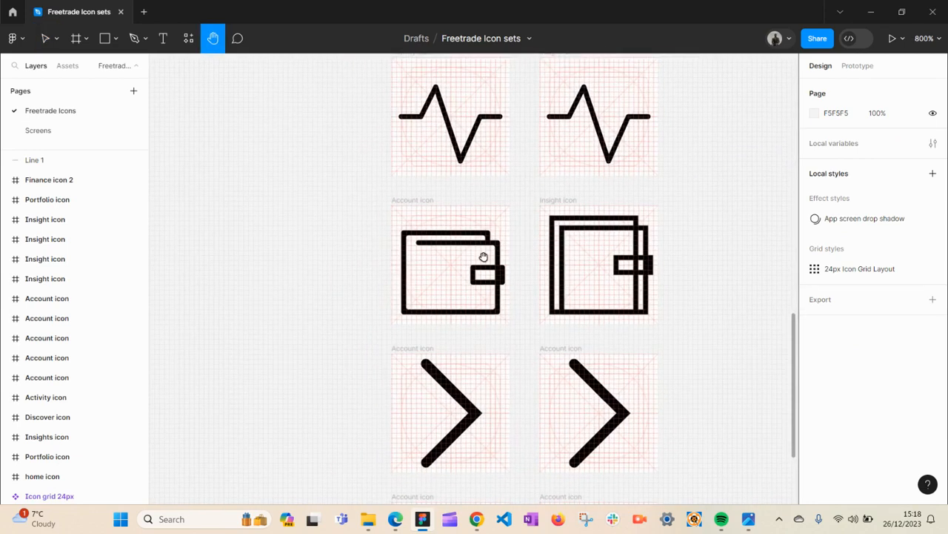
{"action": "left_click", "coordinate": [477, 267]}
{"action": "key", "text": "v"}
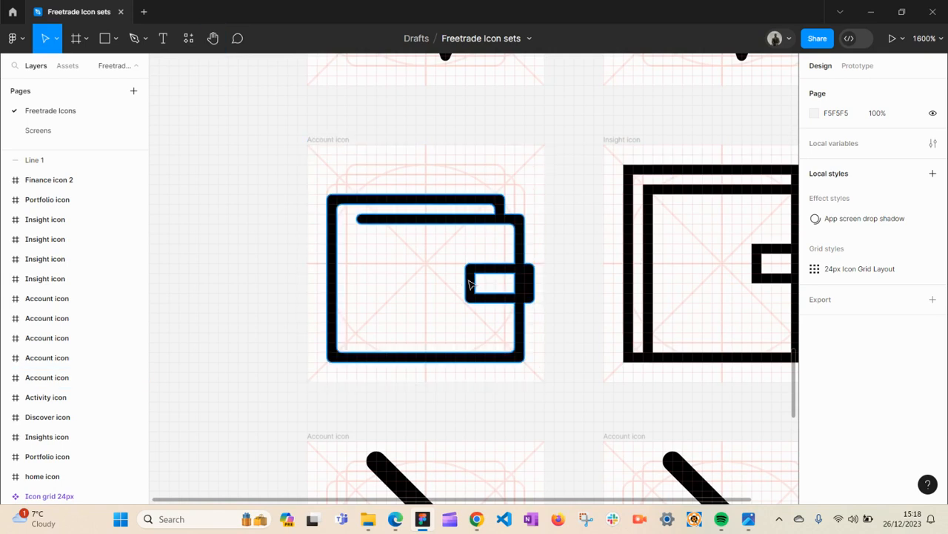
{"action": "left_click", "coordinate": [475, 276]}
{"action": "left_click_drag", "start_coordinate": [475, 276], "coordinate": [447, 292]}
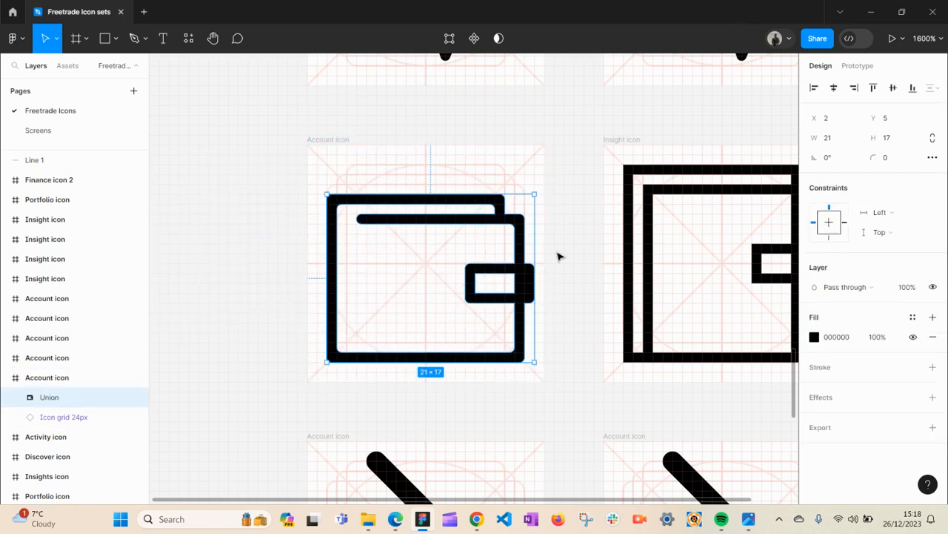
- Return to the Screens page and view the dark-mode Insights mockup frame
{"action": "left_click", "coordinate": [52, 131]}
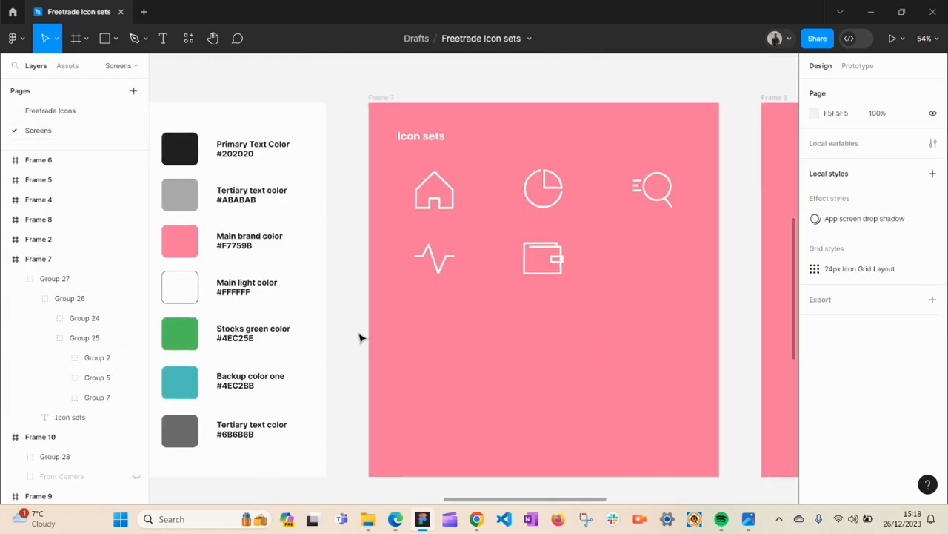
{"action": "key", "text": "h"}
{"action": "left_click_drag", "start_coordinate": [539, 334], "coordinate": [243, 302]}
{"action": "left_click_drag", "start_coordinate": [453, 299], "coordinate": [385, 360]}
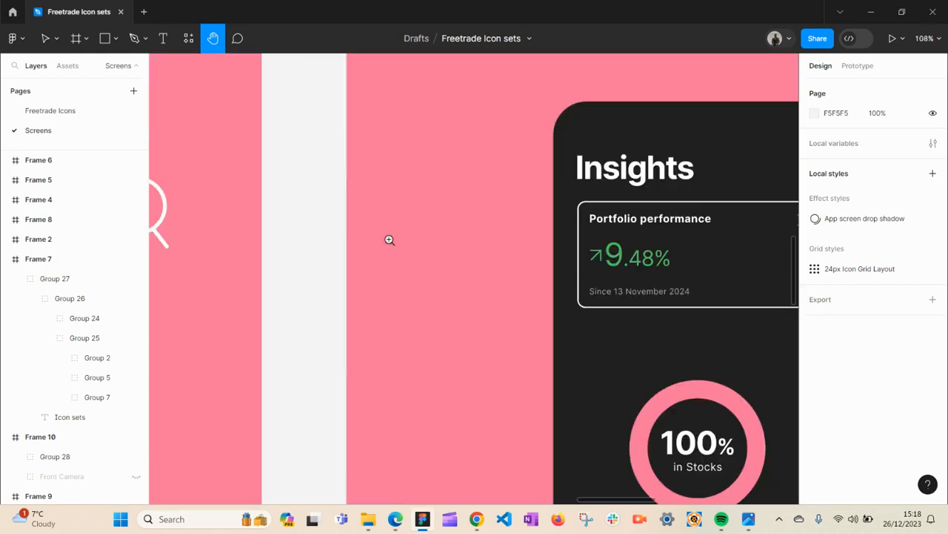
{"action": "key", "text": "z"}
{"action": "left_click", "coordinate": [388, 239]}
{"action": "key", "text": "super"}
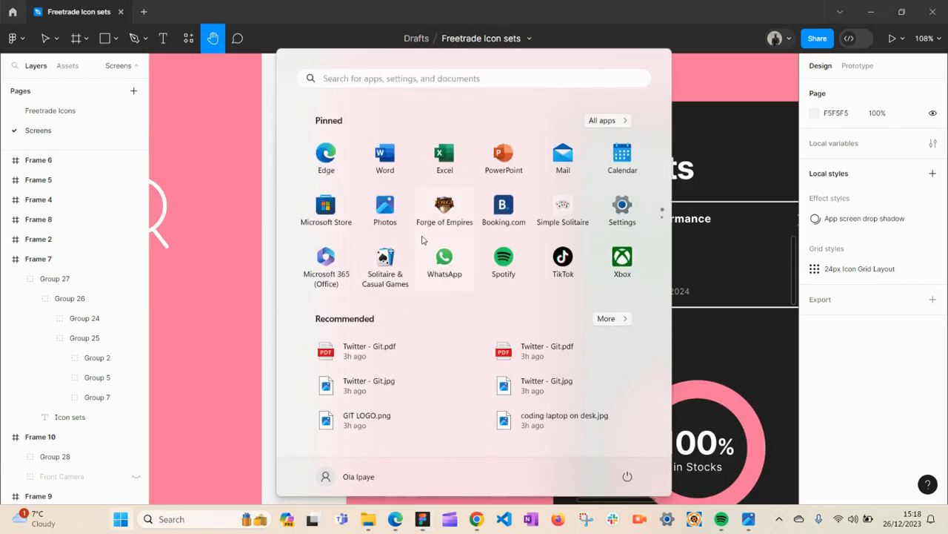
{"action": "key", "text": "super"}
{"action": "left_click", "coordinate": [423, 238], "text": "alt"}
{"action": "left_click", "coordinate": [422, 238], "text": "alt"}
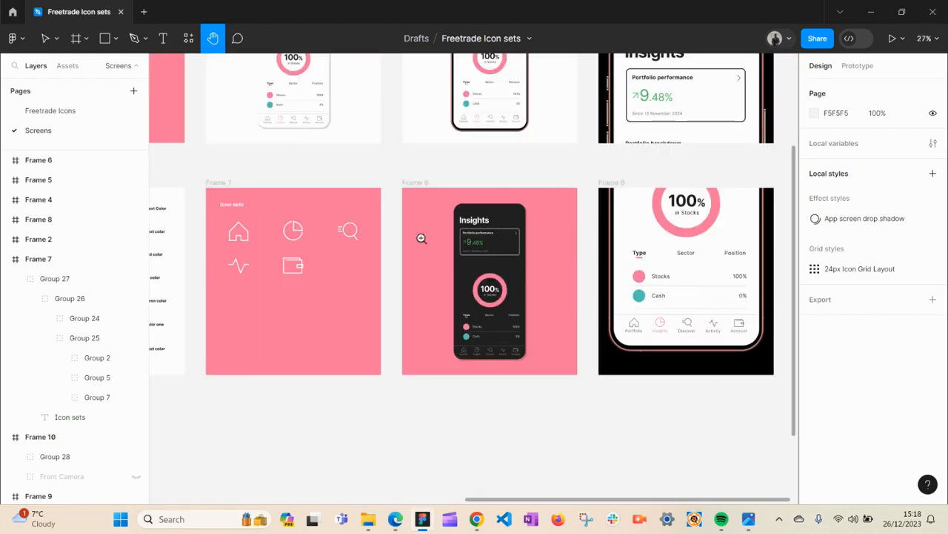
- Pan to the row of Freetrade Insights page wireframes and zoom in on them
{"action": "left_click_drag", "start_coordinate": [480, 250], "coordinate": [652, 377]}
{"action": "left_click_drag", "start_coordinate": [370, 278], "coordinate": [722, 362]}
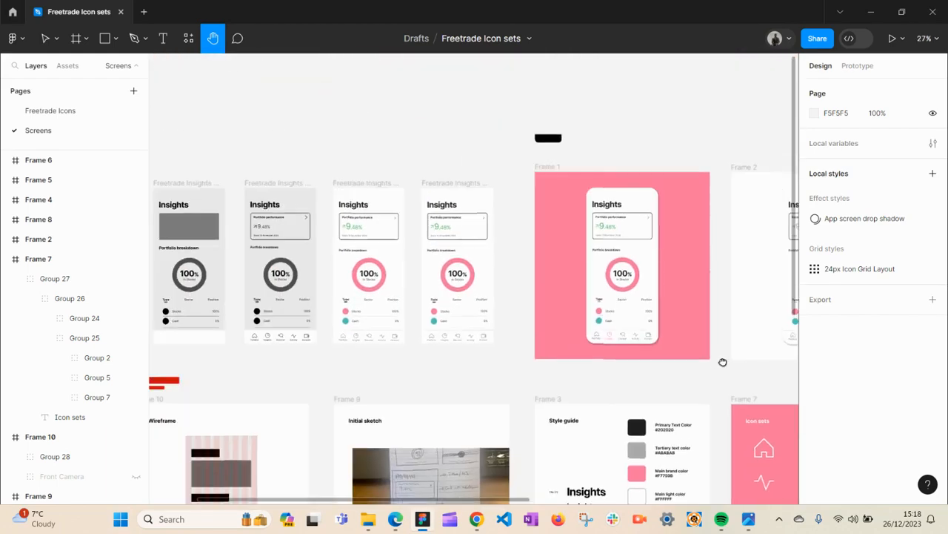
{"action": "left_click_drag", "start_coordinate": [412, 288], "coordinate": [474, 293]}
{"action": "left_click_drag", "start_coordinate": [284, 281], "coordinate": [479, 298]}
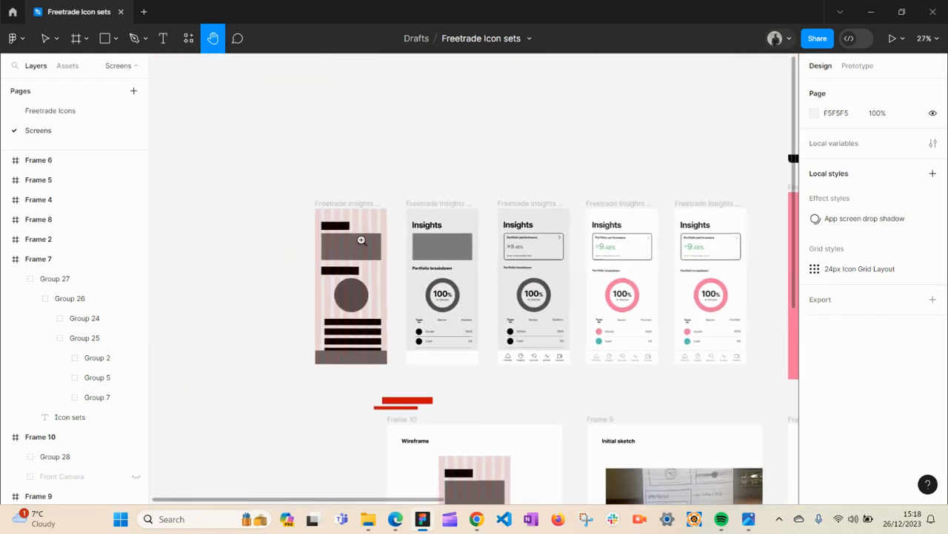
{"action": "left_click", "coordinate": [363, 235]}
{"action": "scroll", "coordinate": [360, 302], "scroll_direction": "down", "scroll_amount": 3}
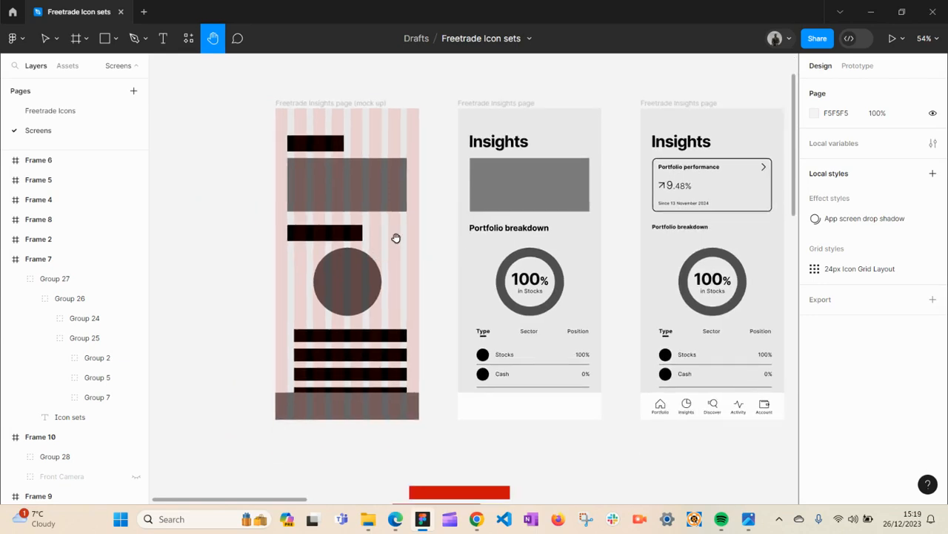
- Inspect the mock-up's circle element and zoom into the Freetrade Insights page header
{"action": "key", "text": "v"}
{"action": "left_click", "coordinate": [362, 201]}
{"action": "left_click", "coordinate": [362, 279]}
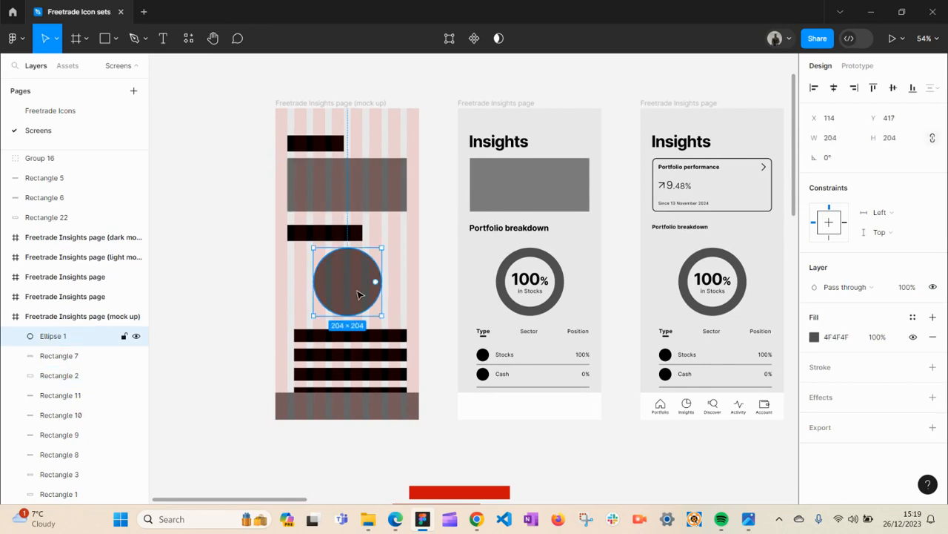
{"action": "left_click", "coordinate": [446, 306]}
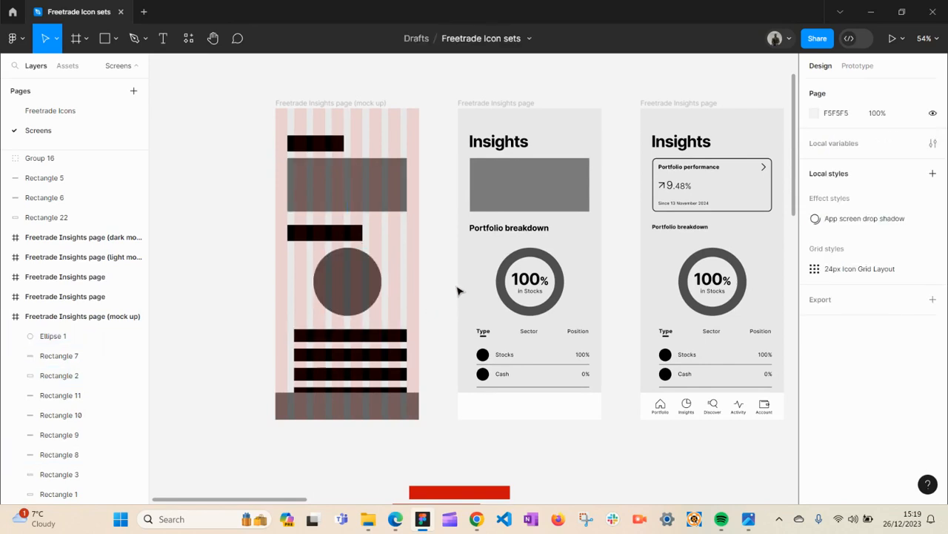
{"action": "scroll", "coordinate": [492, 267], "scroll_direction": "up", "scroll_amount": 3, "text": "ctrl"}
{"action": "key", "text": "h"}
{"action": "left_click_drag", "start_coordinate": [529, 269], "coordinate": [417, 370]}
{"action": "scroll", "coordinate": [417, 370], "scroll_direction": "up", "scroll_amount": 2}
{"action": "key", "text": "v"}
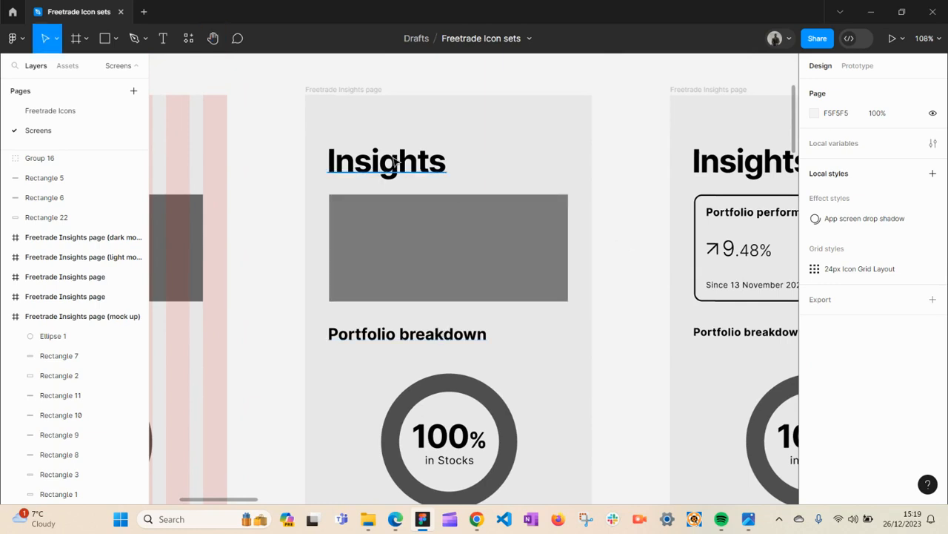
- Pan around the Insights page and select its Insights title text
{"action": "key", "text": "h"}
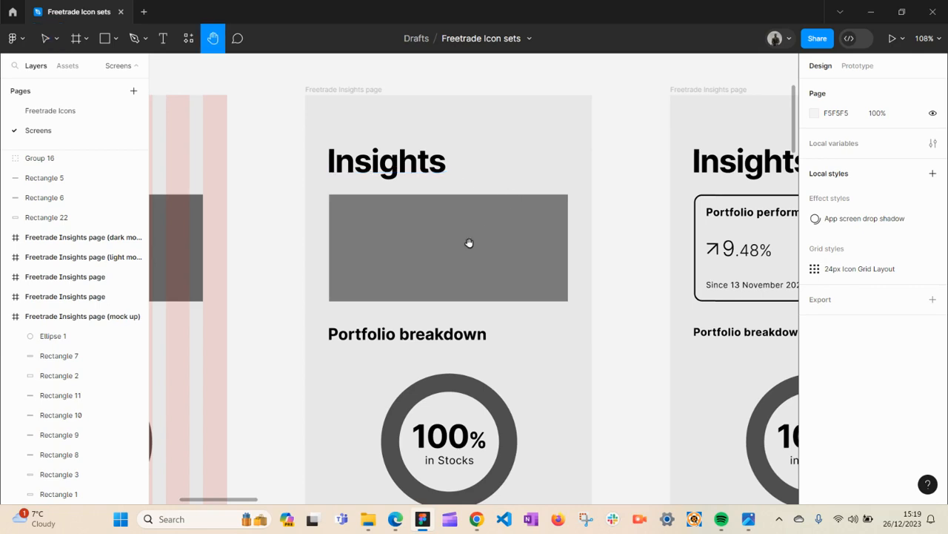
{"action": "left_click_drag", "start_coordinate": [474, 239], "coordinate": [475, 196]}
{"action": "left_click_drag", "start_coordinate": [472, 290], "coordinate": [489, 214]}
{"action": "left_click_drag", "start_coordinate": [477, 277], "coordinate": [463, 376]}
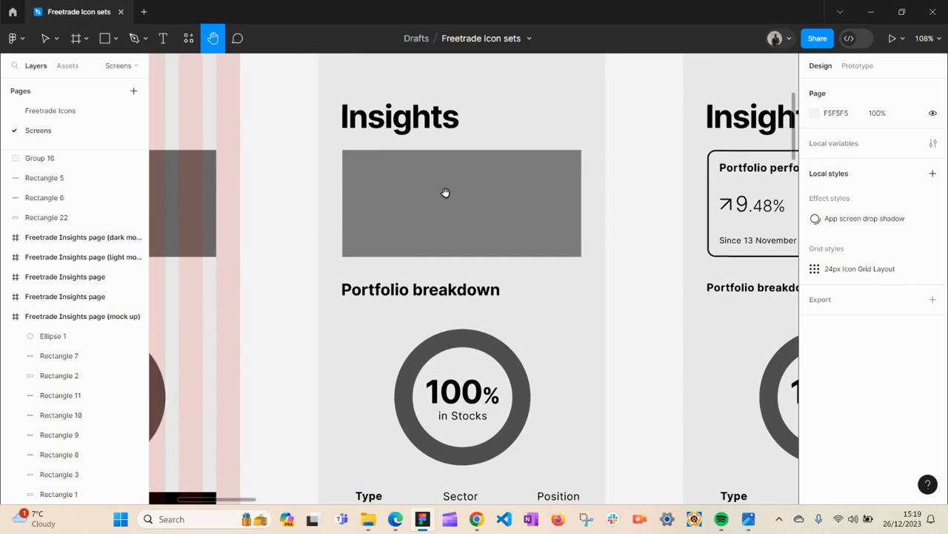
{"action": "left_click_drag", "start_coordinate": [446, 191], "coordinate": [442, 246]}
{"action": "key", "text": "v"}
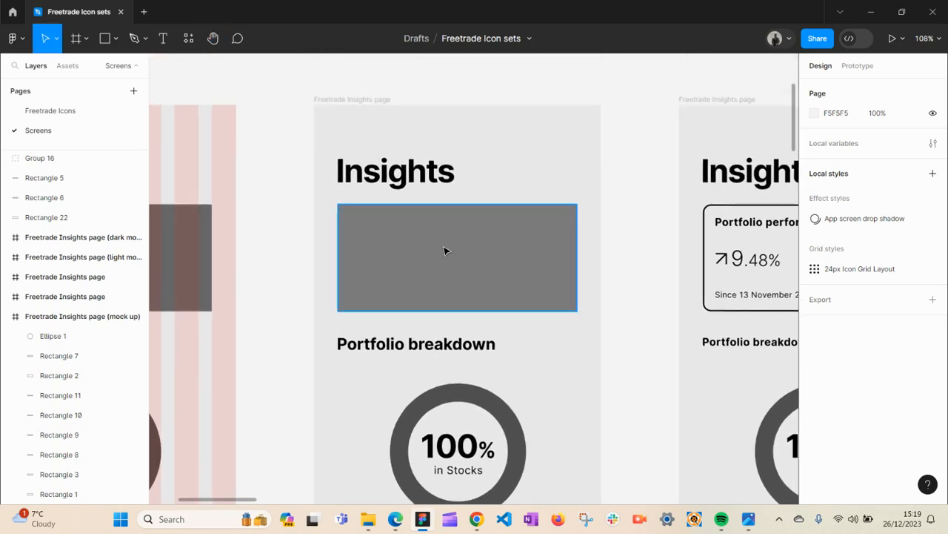
{"action": "left_click", "coordinate": [436, 177]}
{"action": "key", "text": "z"}
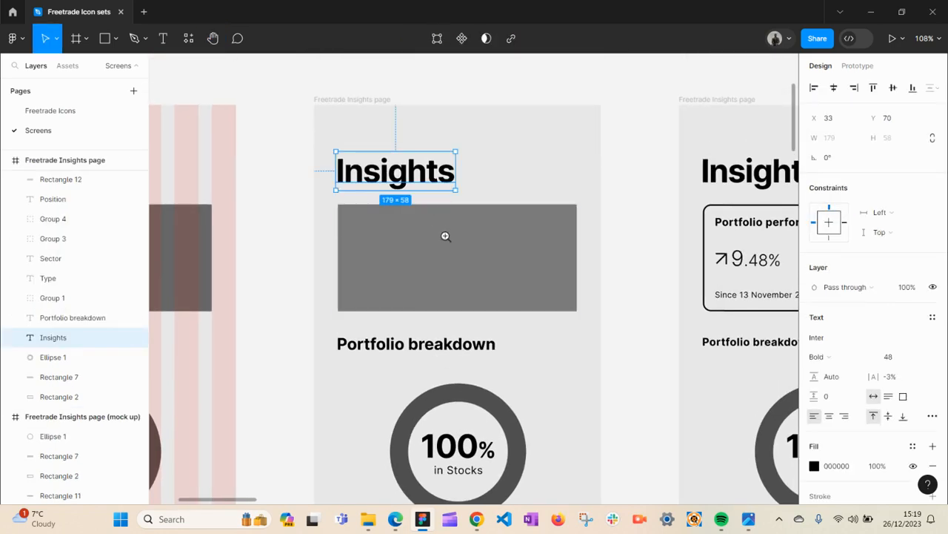
- Zoom out and pan back to the Style guide frame
{"action": "left_click", "coordinate": [439, 251], "text": "alt"}
{"action": "key", "text": "space"}
{"action": "scroll", "coordinate": [443, 274], "scroll_direction": "down", "scroll_amount": 10}
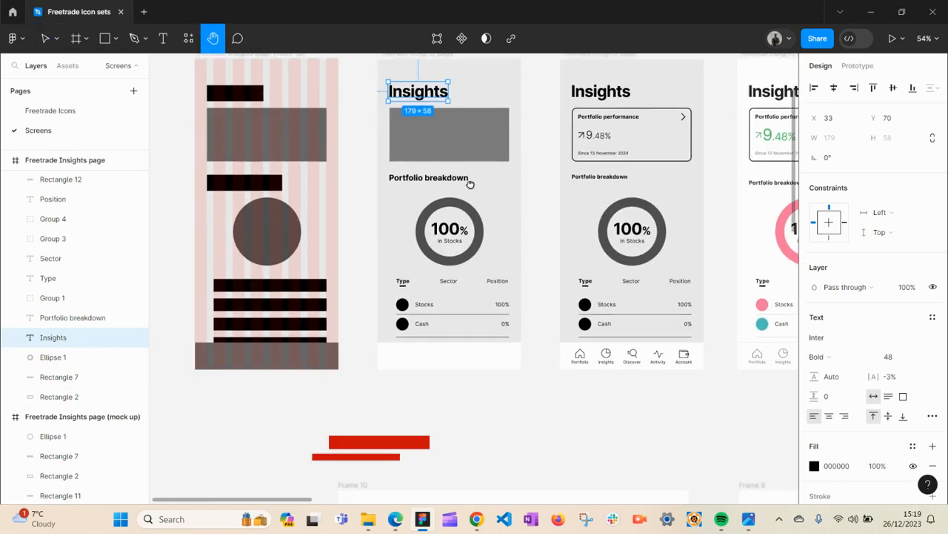
{"action": "scroll", "coordinate": [493, 341], "scroll_direction": "right", "scroll_amount": 10}
{"action": "left_click_drag", "start_coordinate": [471, 264], "coordinate": [334, 293]}
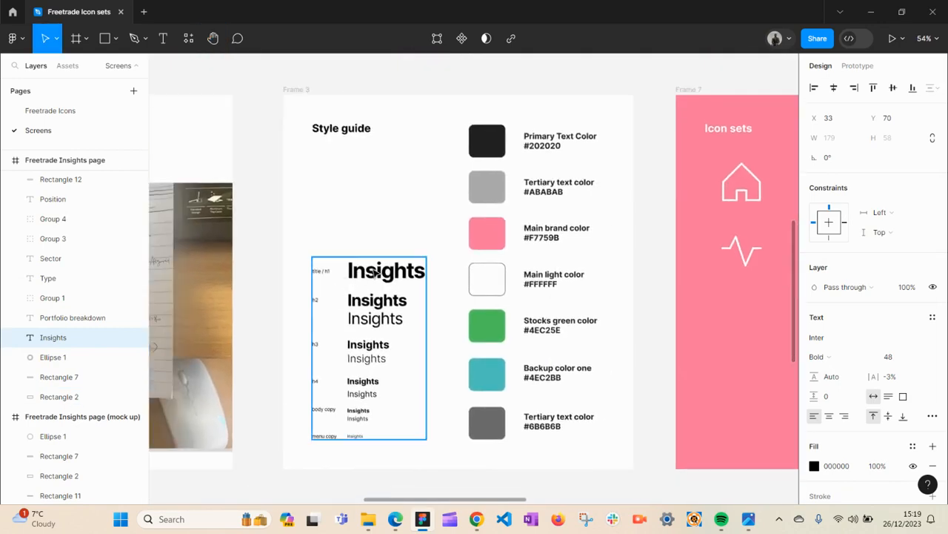
- Zoom into the style guide's typography scale and scroll through the heading and body levels
{"action": "key", "text": "z"}
{"action": "left_click", "coordinate": [365, 301], "text": "alt"}
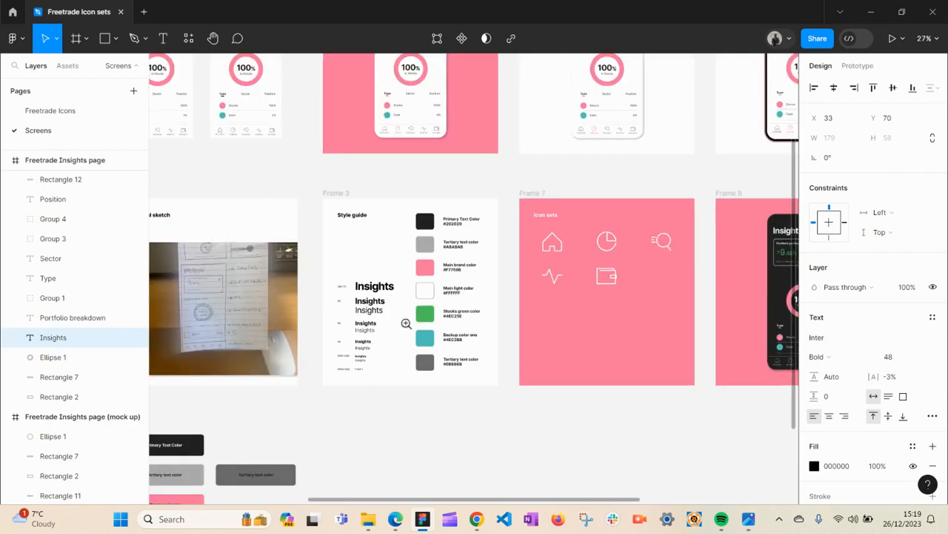
{"action": "left_click", "coordinate": [381, 329]}
{"action": "left_click", "coordinate": [333, 346]}
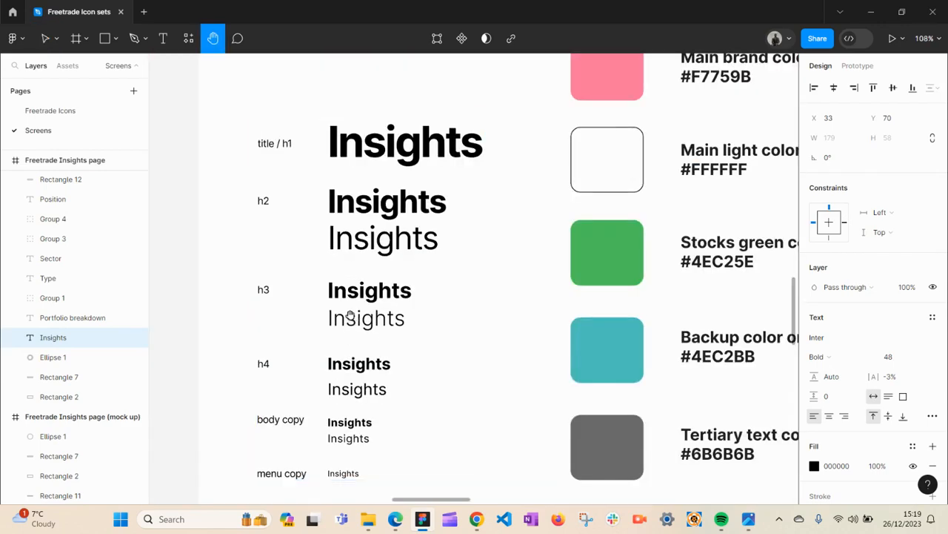
{"action": "left_click_drag", "start_coordinate": [351, 317], "coordinate": [447, 334]}
{"action": "left_click_drag", "start_coordinate": [424, 219], "coordinate": [425, 195]}
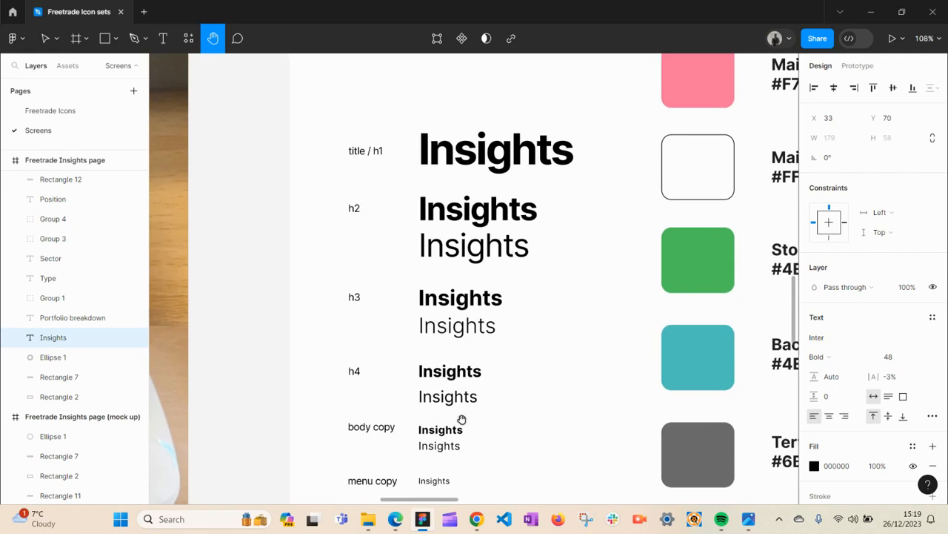
{"action": "left_click_drag", "start_coordinate": [463, 423], "coordinate": [455, 369]}
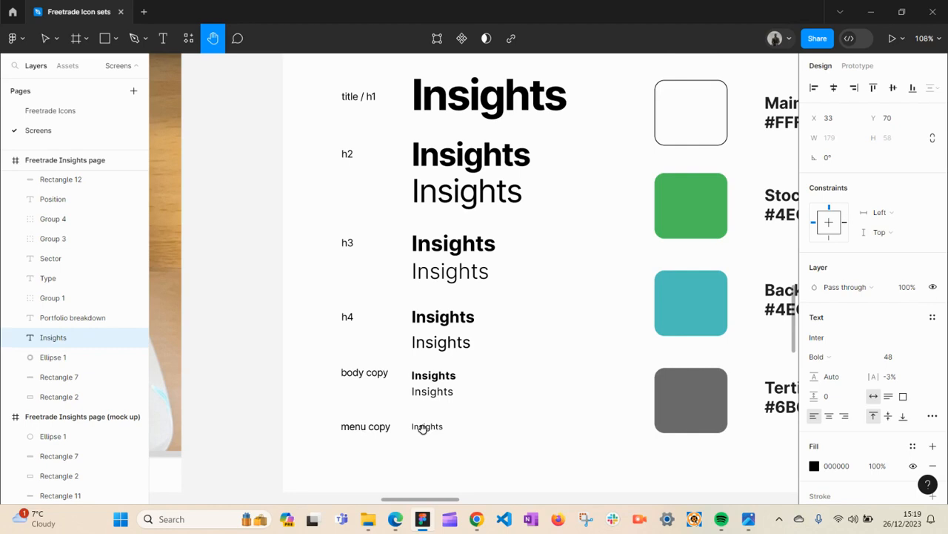
{"action": "key", "text": "v"}
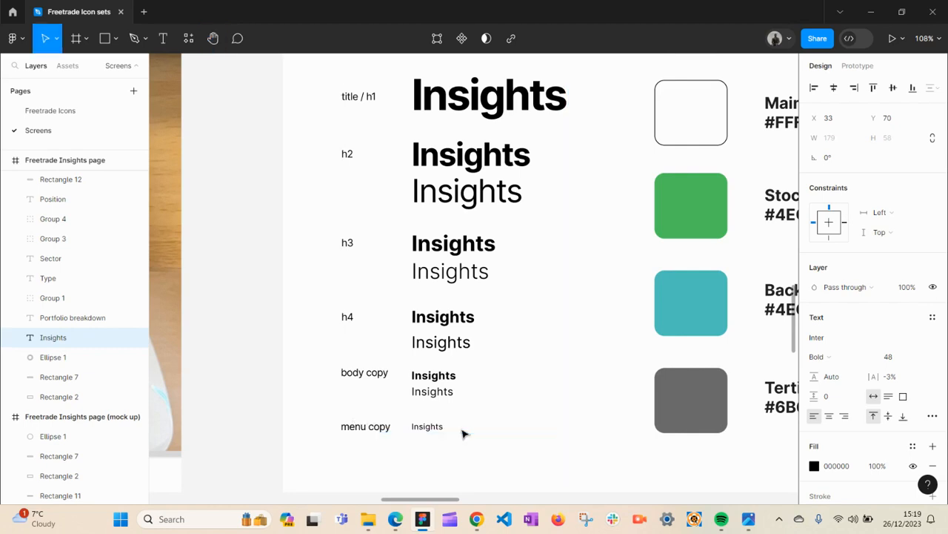
- Zoom out of the style guide and pan across to the coloured Insights mock-up frame
{"action": "key", "text": "z"}
{"action": "left_click", "coordinate": [347, 273], "text": "alt"}
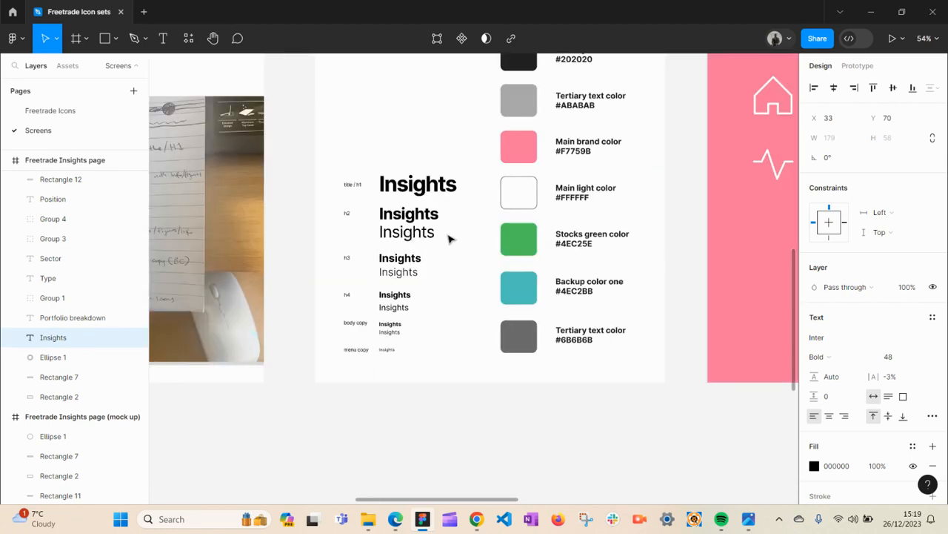
{"action": "key", "text": "h"}
{"action": "scroll", "coordinate": [461, 318], "scroll_direction": "right", "scroll_amount": 10}
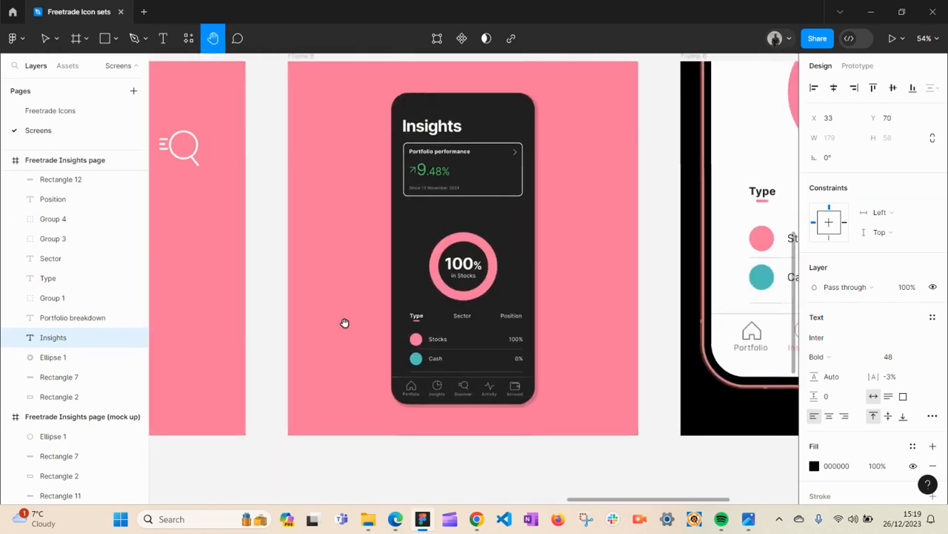
- Zoom into the mock-up's holdings list and bottom navigation bar, then zoom back out
{"action": "key", "text": "z"}
{"action": "left_click", "coordinate": [447, 393]}
{"action": "left_click", "coordinate": [428, 399]}
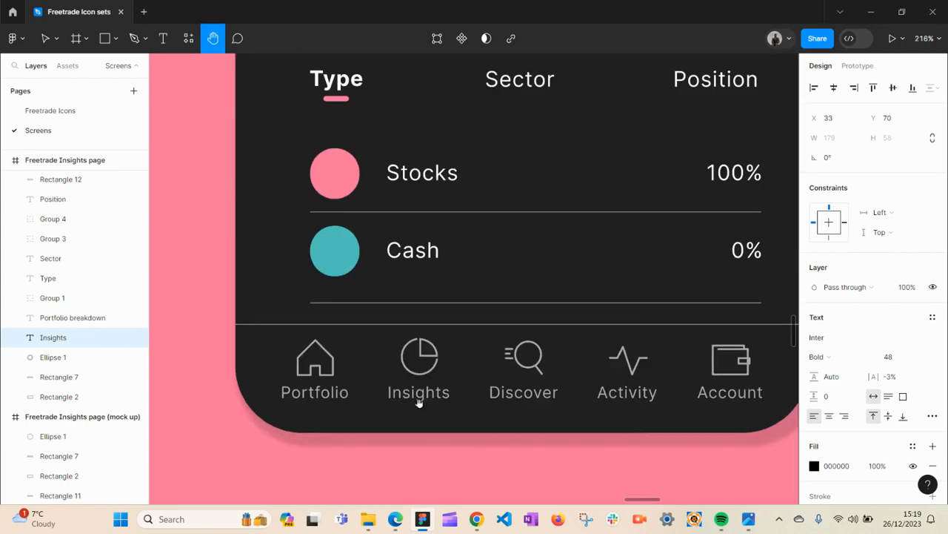
{"action": "key", "text": "v"}
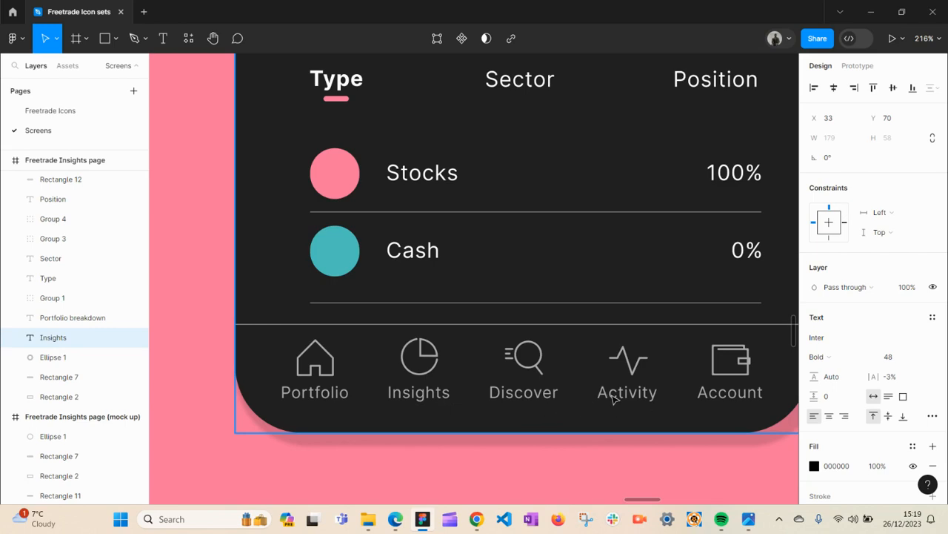
{"action": "key", "text": "z"}
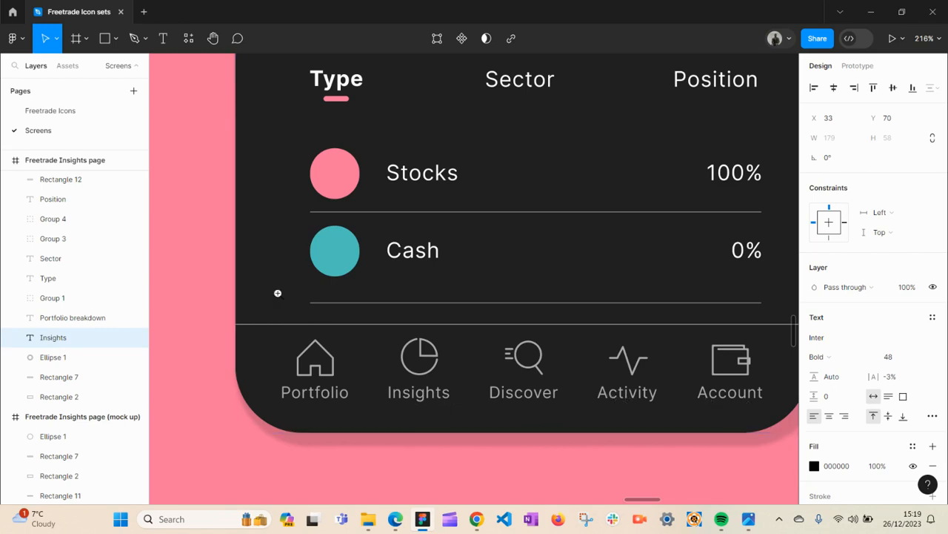
{"action": "left_click", "coordinate": [388, 301], "text": "alt"}
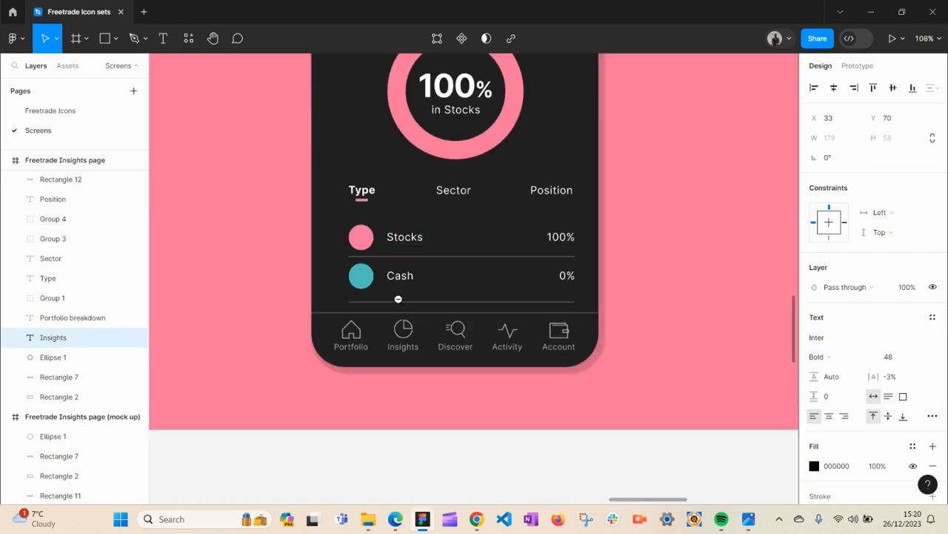
{"action": "left_click", "coordinate": [398, 299], "text": "alt"}
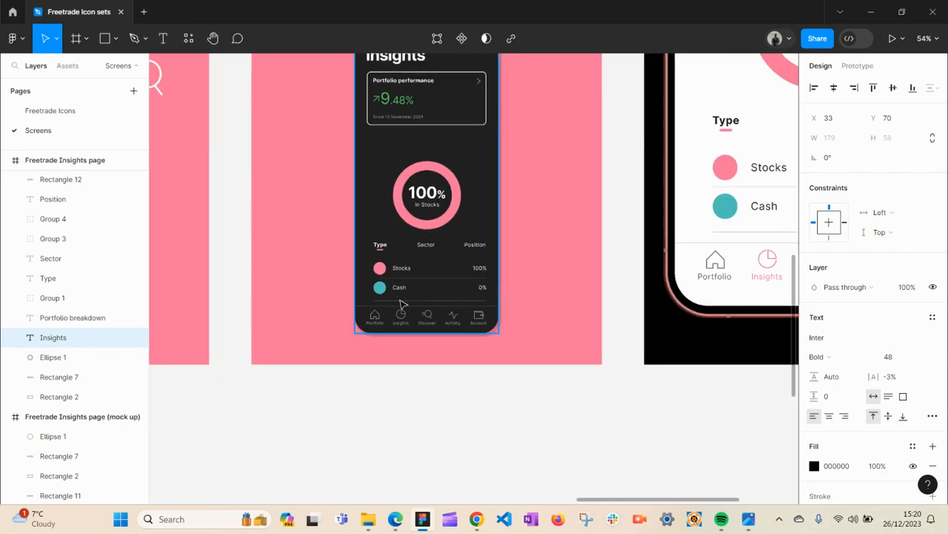
- Pan around the mock-up and zoom in to examine the Stocks and Cash rows and navigation icons
{"action": "key", "text": "h"}
{"action": "left_click_drag", "start_coordinate": [419, 262], "coordinate": [534, 368]}
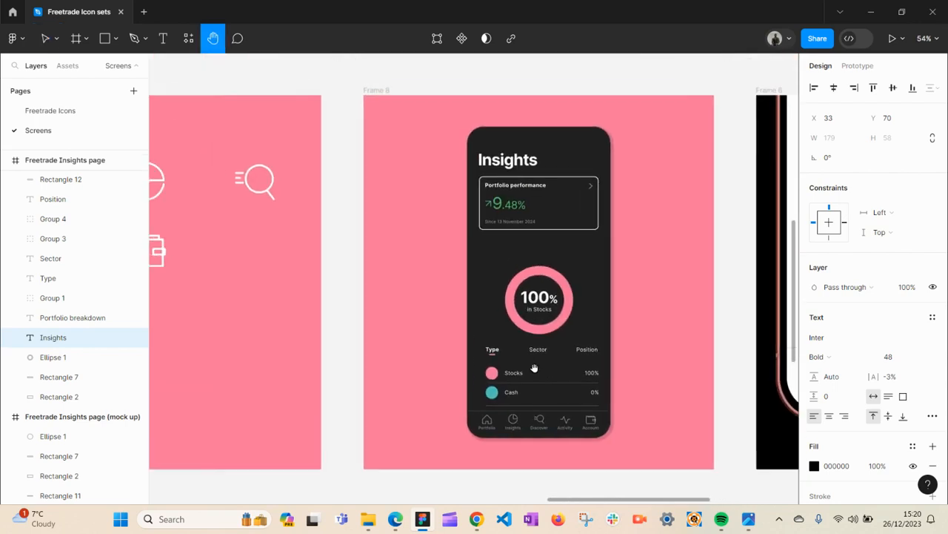
{"action": "left_click_drag", "start_coordinate": [508, 335], "coordinate": [556, 331]}
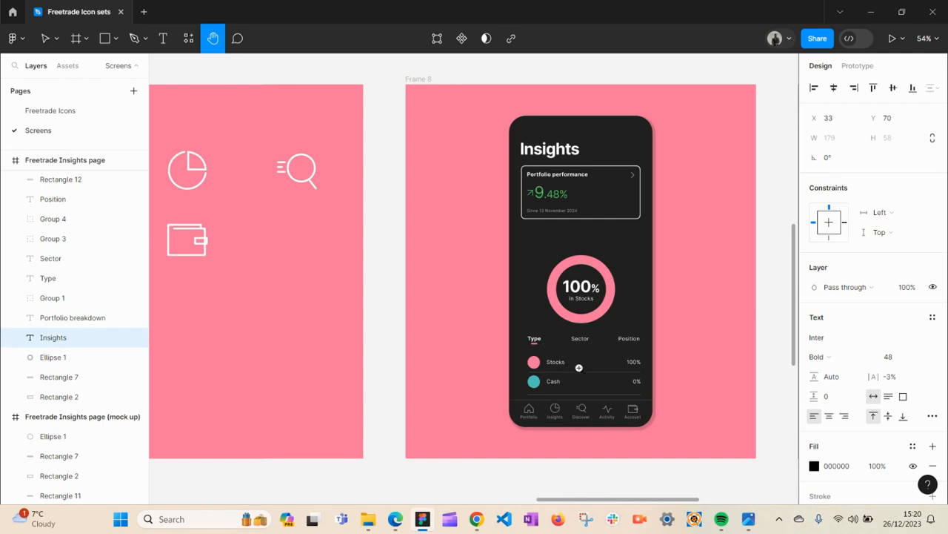
{"action": "scroll", "coordinate": [580, 412], "scroll_direction": "up", "scroll_amount": 5}
{"action": "left_click_drag", "start_coordinate": [594, 392], "coordinate": [498, 383]}
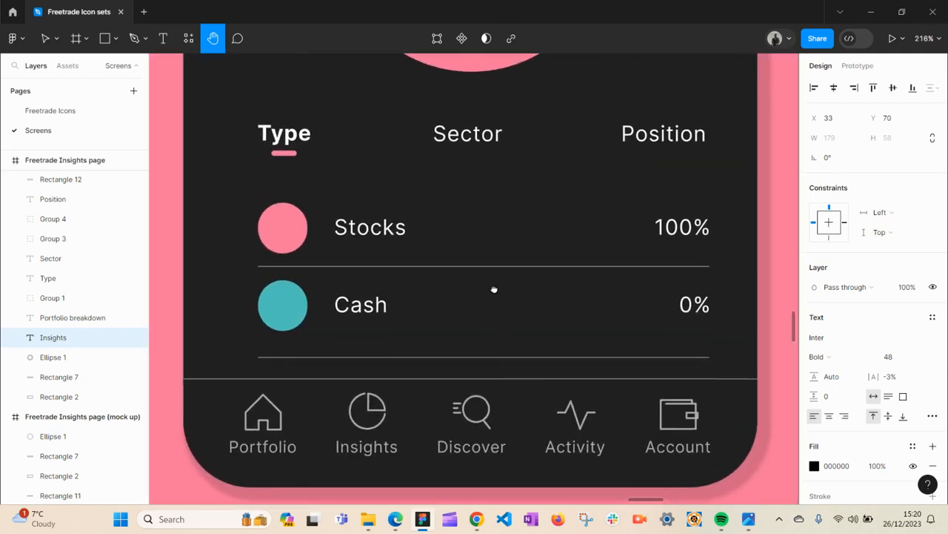
{"action": "left_click_drag", "start_coordinate": [492, 288], "coordinate": [498, 294]}
{"action": "scroll", "coordinate": [496, 271], "scroll_direction": "up", "scroll_amount": 1}
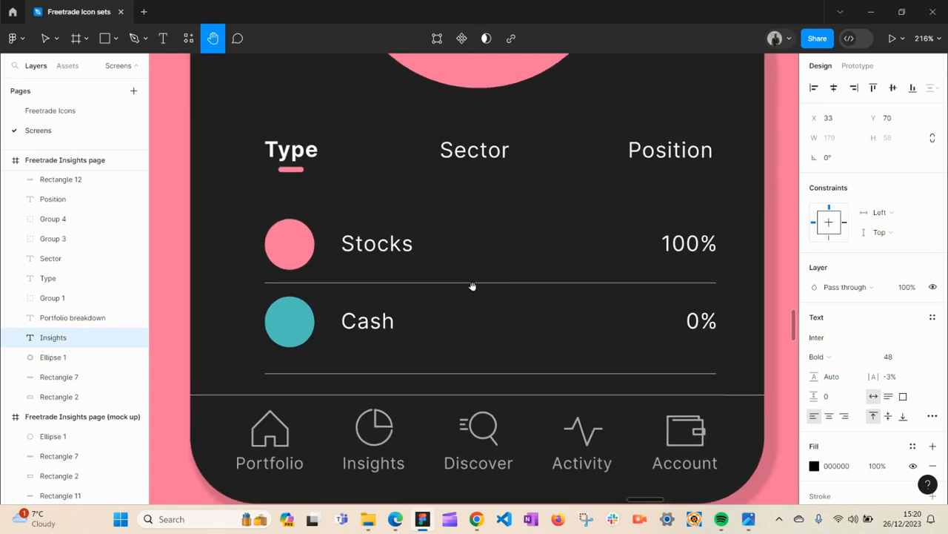
{"action": "scroll", "coordinate": [475, 272], "scroll_direction": "down", "scroll_amount": 2}
{"action": "key", "text": "v"}
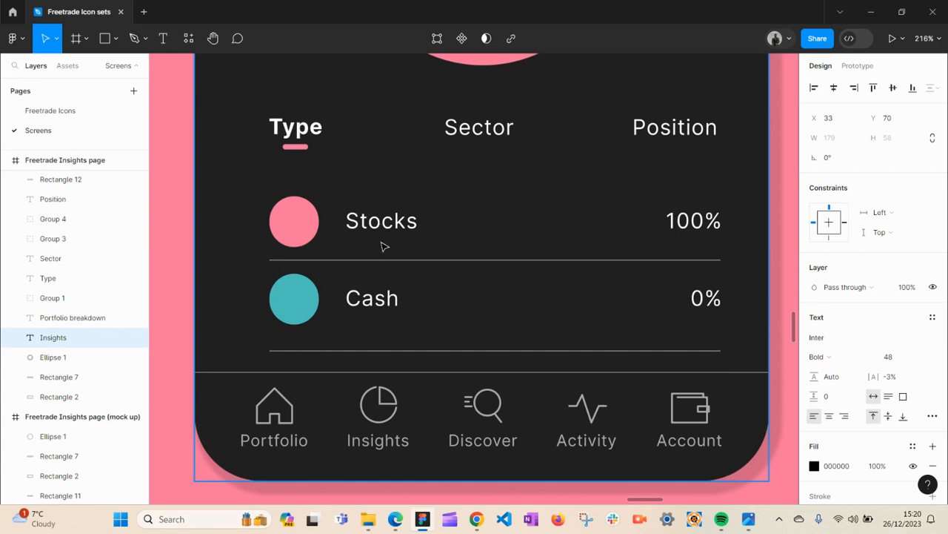
{"action": "left_click", "coordinate": [357, 307], "text": "alt"}
{"action": "left_click", "coordinate": [358, 307], "text": "alt"}
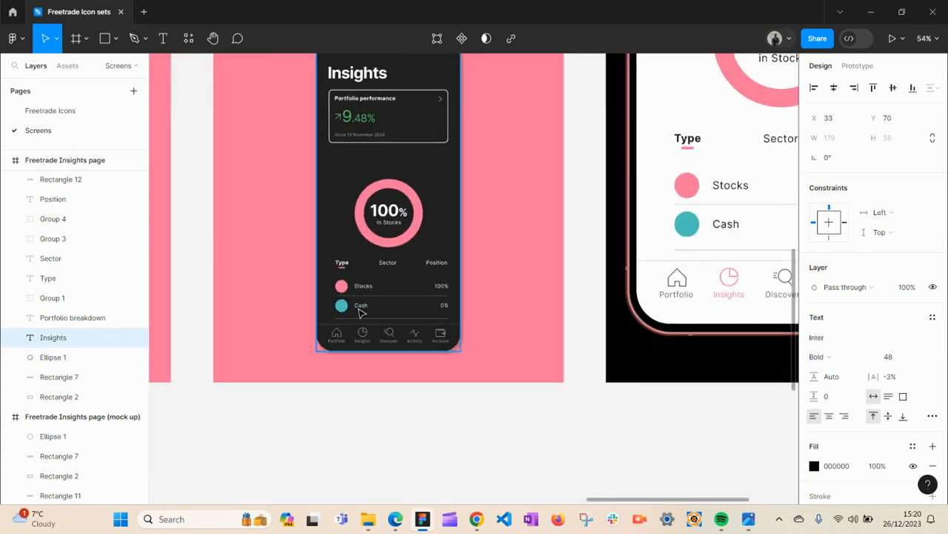
- Pan back past the style guide to the row of wireframe and mock-up screens
{"action": "key", "text": "space"}
{"action": "left_click_drag", "start_coordinate": [330, 301], "coordinate": [482, 332]}
{"action": "left_click_drag", "start_coordinate": [429, 345], "coordinate": [648, 242]}
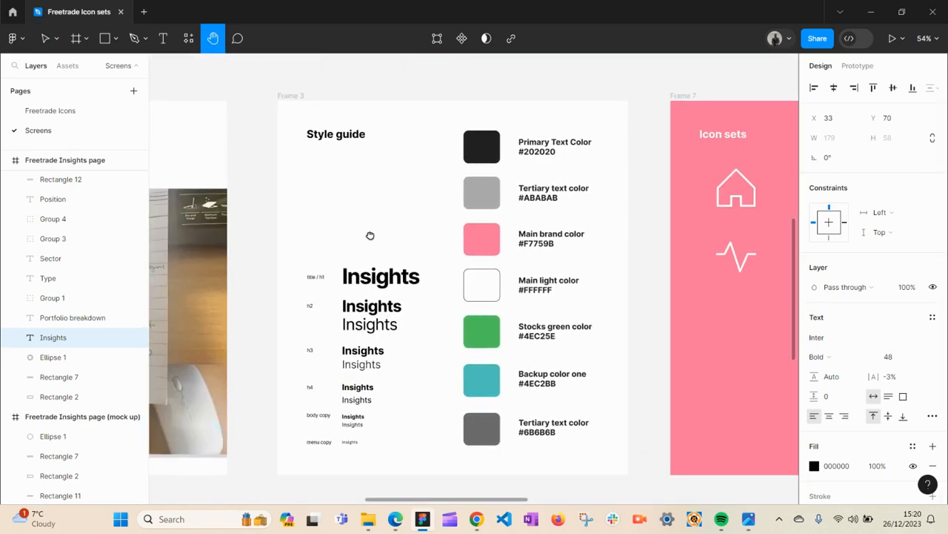
{"action": "left_click_drag", "start_coordinate": [209, 149], "coordinate": [430, 211]}
{"action": "left_click_drag", "start_coordinate": [366, 101], "coordinate": [576, 342]}
{"action": "left_click_drag", "start_coordinate": [459, 271], "coordinate": [734, 433]}
{"action": "left_click_drag", "start_coordinate": [381, 348], "coordinate": [466, 321]}
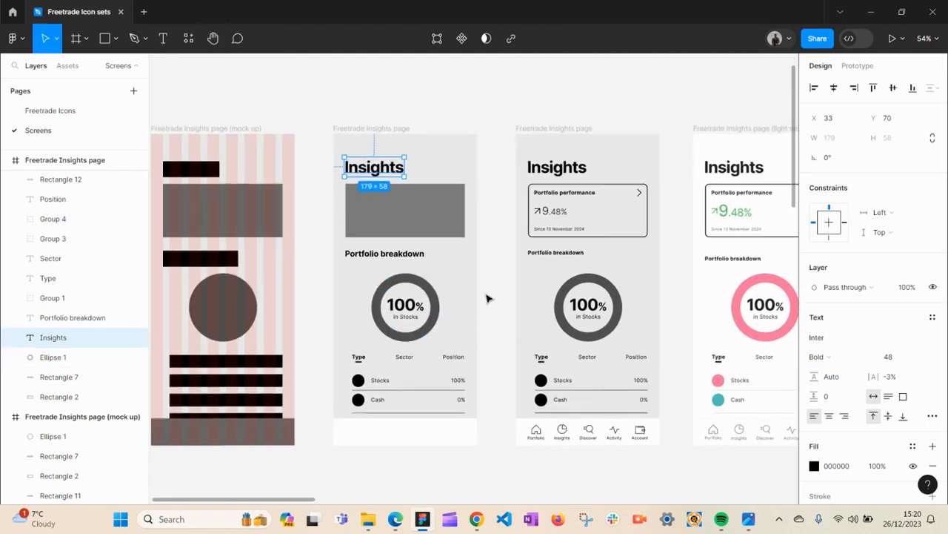
- Pan down to the Wireframe and Initial sketch frames and back across to the Insights screens
{"action": "left_click", "coordinate": [485, 297]}
{"action": "key", "text": "space"}
{"action": "left_click_drag", "start_coordinate": [580, 453], "coordinate": [561, 260]}
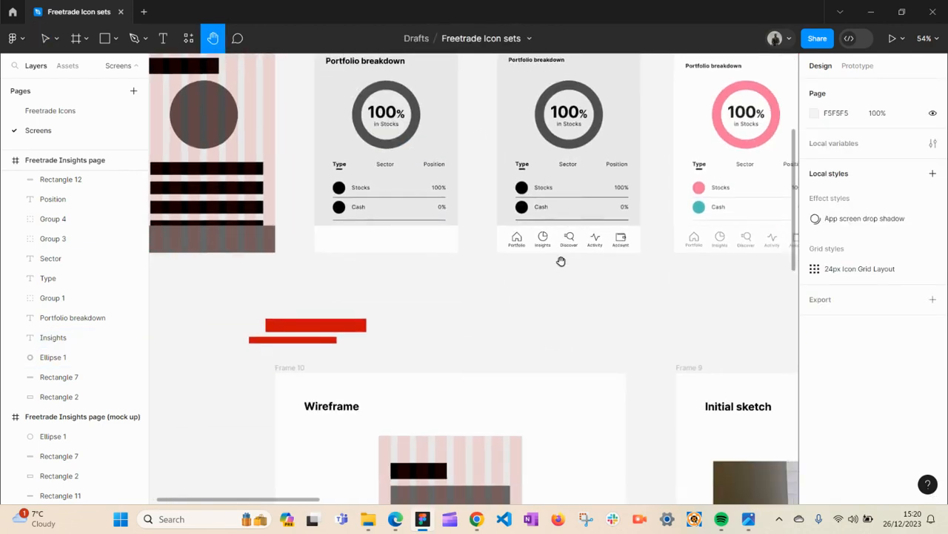
{"action": "left_click_drag", "start_coordinate": [580, 308], "coordinate": [305, 114]}
{"action": "left_click_drag", "start_coordinate": [559, 340], "coordinate": [233, 224]}
{"action": "left_click_drag", "start_coordinate": [551, 295], "coordinate": [393, 309]}
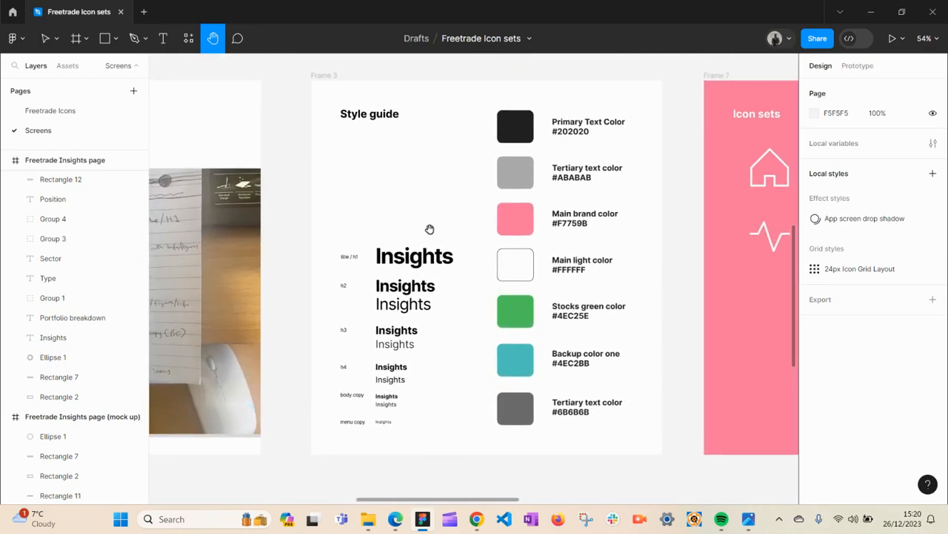
{"action": "left_click_drag", "start_coordinate": [536, 229], "coordinate": [775, 442]}
{"action": "left_click_drag", "start_coordinate": [326, 232], "coordinate": [407, 269]}
{"action": "left_click_drag", "start_coordinate": [159, 164], "coordinate": [333, 292]}
{"action": "left_click_drag", "start_coordinate": [409, 370], "coordinate": [479, 460]}
{"action": "key", "text": "v"}
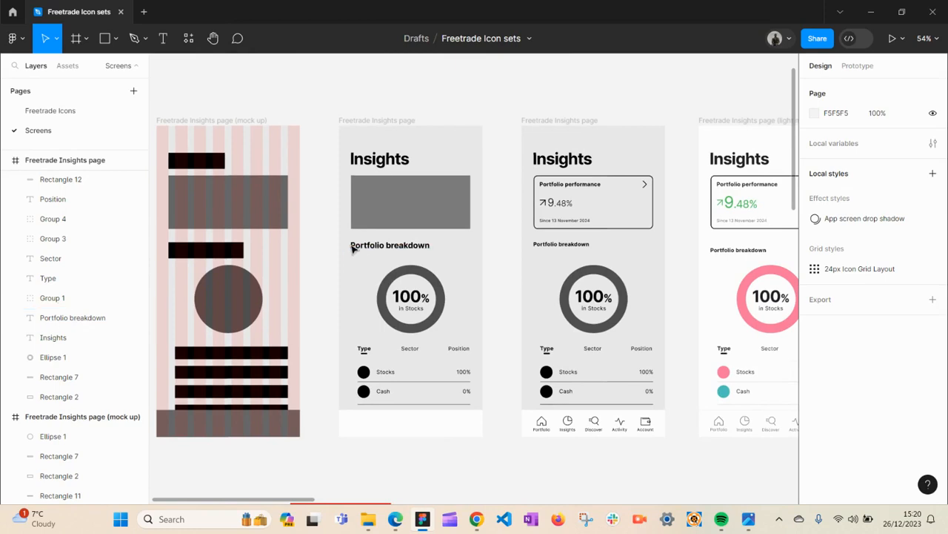
- Select the wireframe's Insights title and Portfolio breakdown heading, then zoom in on the breakdown section
{"action": "left_click", "coordinate": [383, 161]}
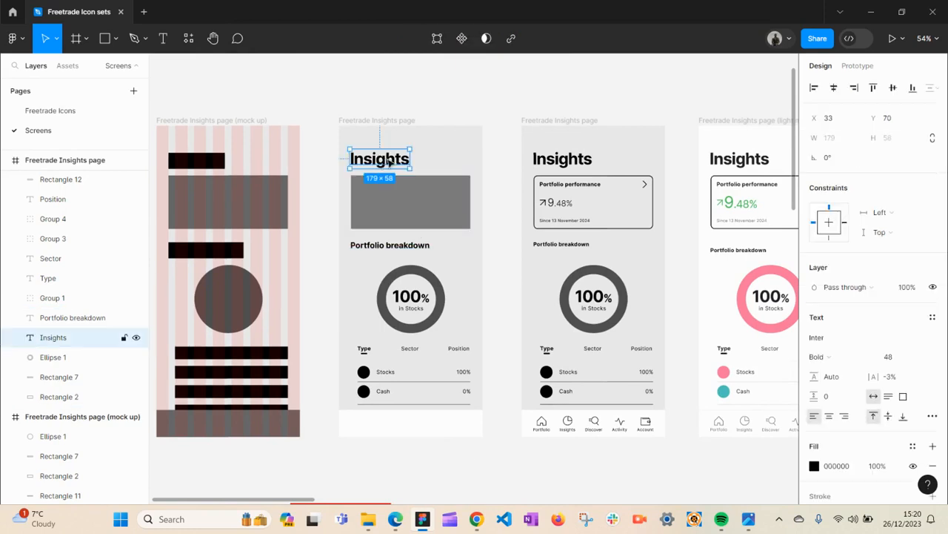
{"action": "left_click", "coordinate": [395, 249]}
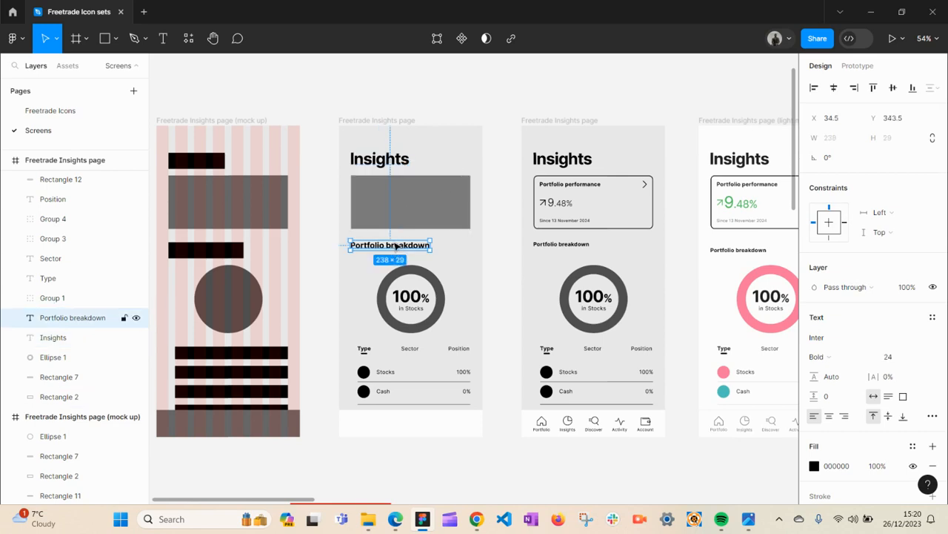
{"action": "left_click", "coordinate": [391, 337]}
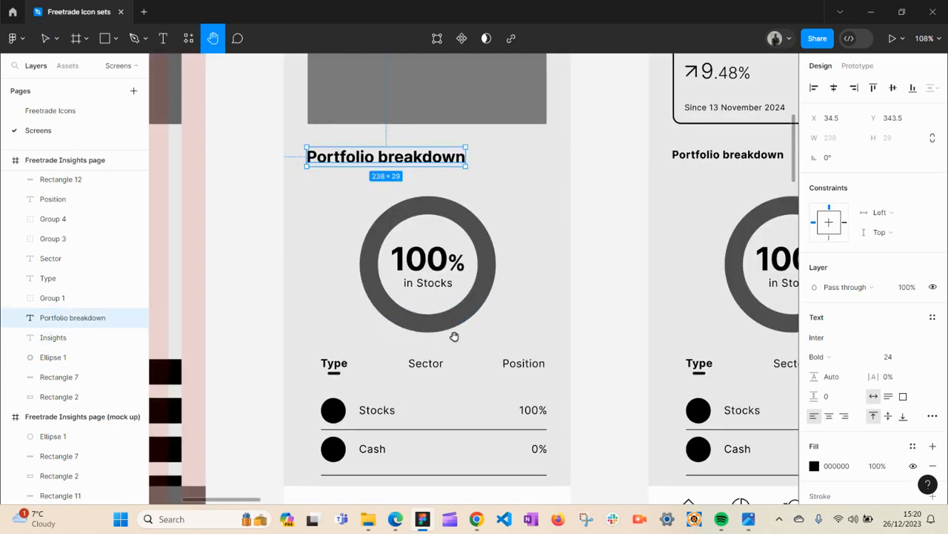
{"action": "left_click", "coordinate": [605, 342]}
{"action": "key", "text": "h"}
{"action": "left_click_drag", "start_coordinate": [460, 324], "coordinate": [477, 254]}
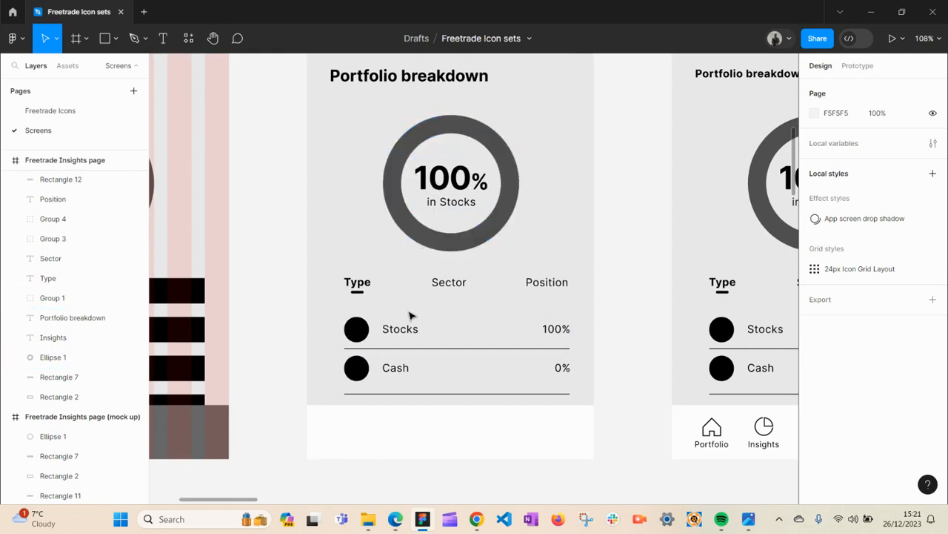
- Inspect the wireframe's Portfolio breakdown heading, the Type and Sector tab labels and the Stocks row group
{"action": "left_click", "coordinate": [435, 77]}
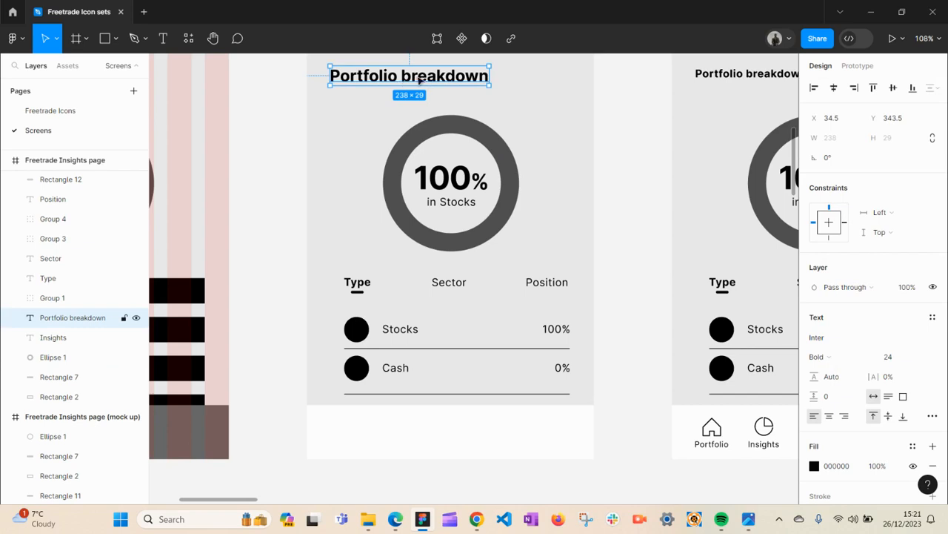
{"action": "left_click", "coordinate": [357, 283]}
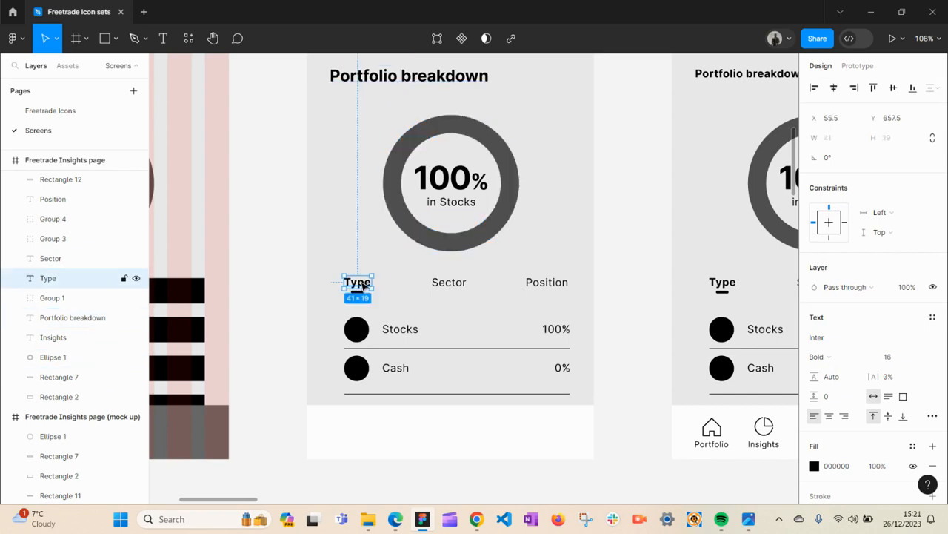
{"action": "left_click", "coordinate": [441, 283]}
{"action": "left_click", "coordinate": [415, 331]}
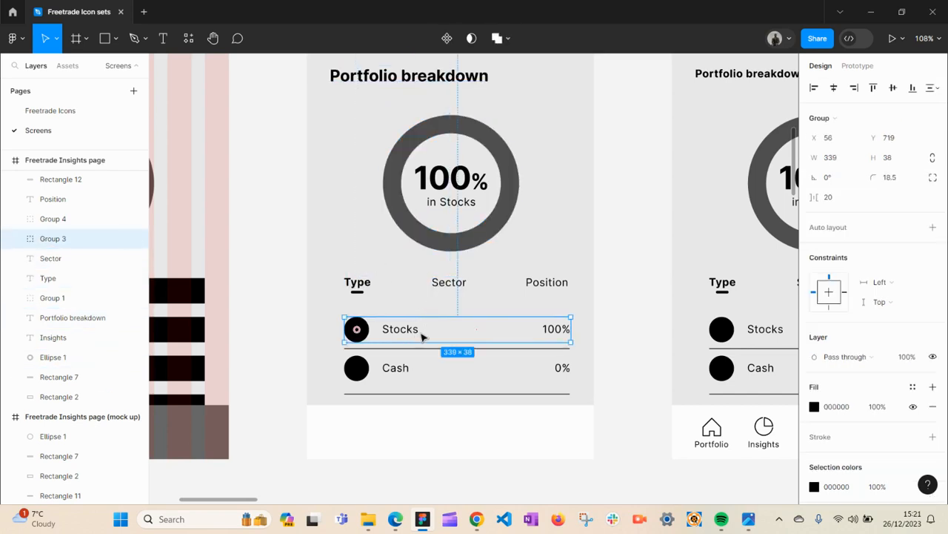
{"action": "left_click", "coordinate": [612, 327]}
- Pan up to the Insights header and select the placeholder rectangle and the Portfolio performance card
{"action": "key", "text": "h"}
{"action": "left_click_drag", "start_coordinate": [646, 267], "coordinate": [291, 270]}
{"action": "left_click_drag", "start_coordinate": [514, 149], "coordinate": [584, 369]}
{"action": "key", "text": "v"}
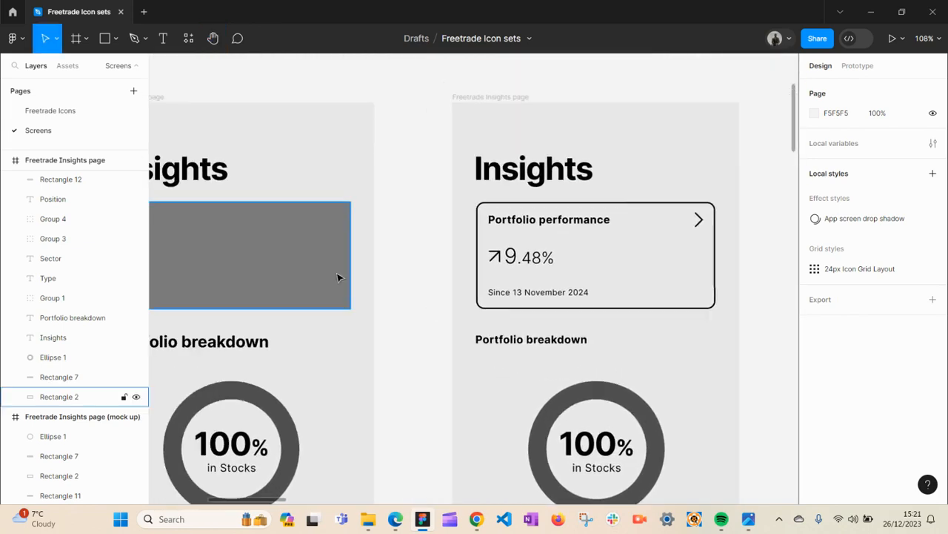
{"action": "left_click", "coordinate": [302, 258]}
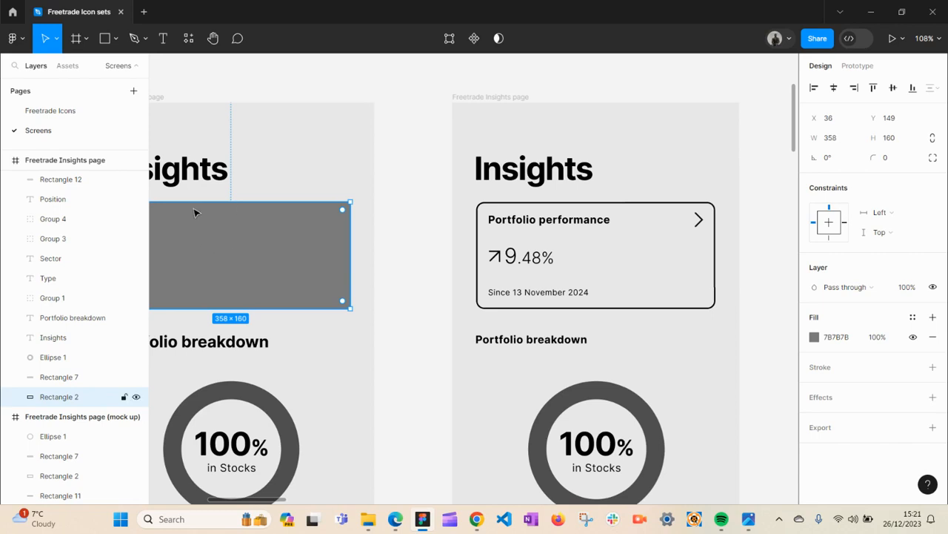
{"action": "left_click", "coordinate": [606, 221]}
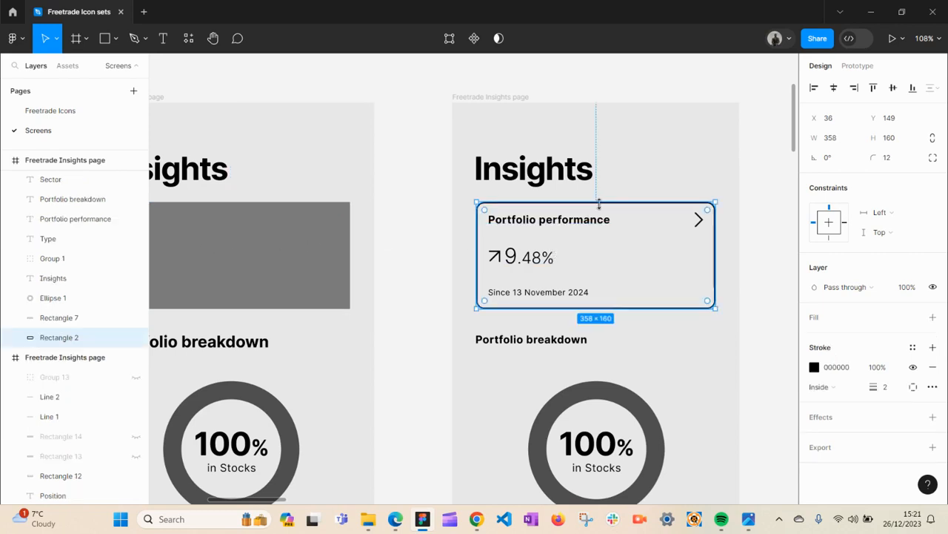
{"action": "key", "text": "h"}
{"action": "left_click_drag", "start_coordinate": [621, 246], "coordinate": [523, 253]}
{"action": "key", "text": "v"}
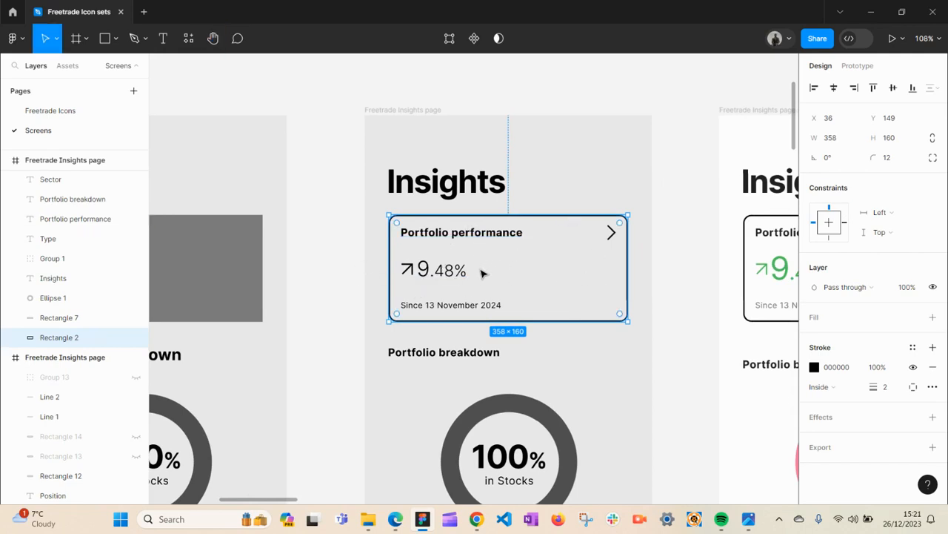
- Deselect and reselect the Portfolio performance card to inspect its size and stroke properties
{"action": "left_click", "coordinate": [331, 261]}
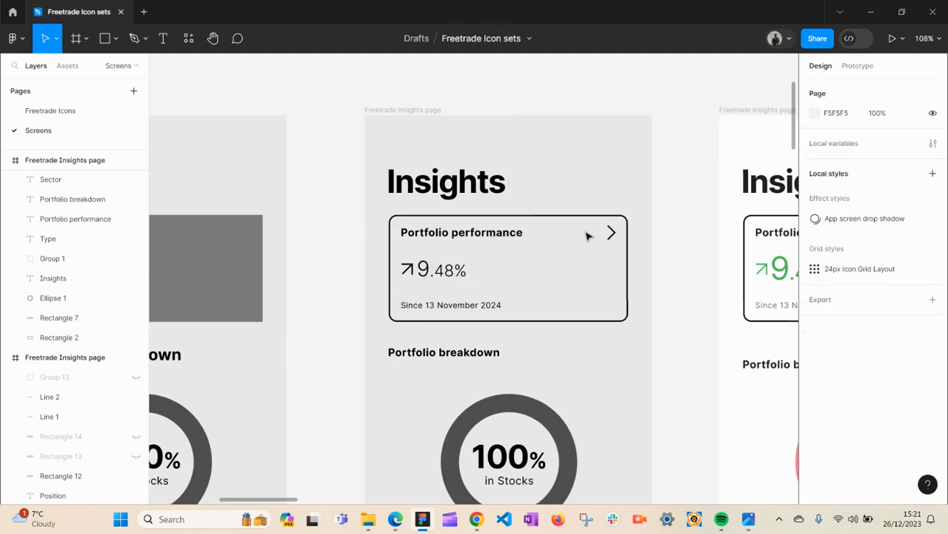
{"action": "left_click", "coordinate": [627, 269]}
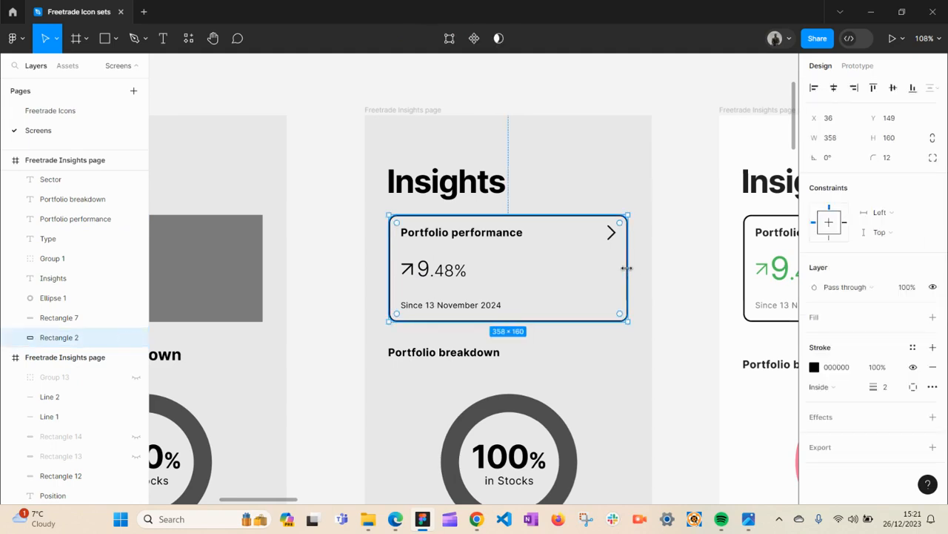
{"action": "left_click", "coordinate": [332, 270]}
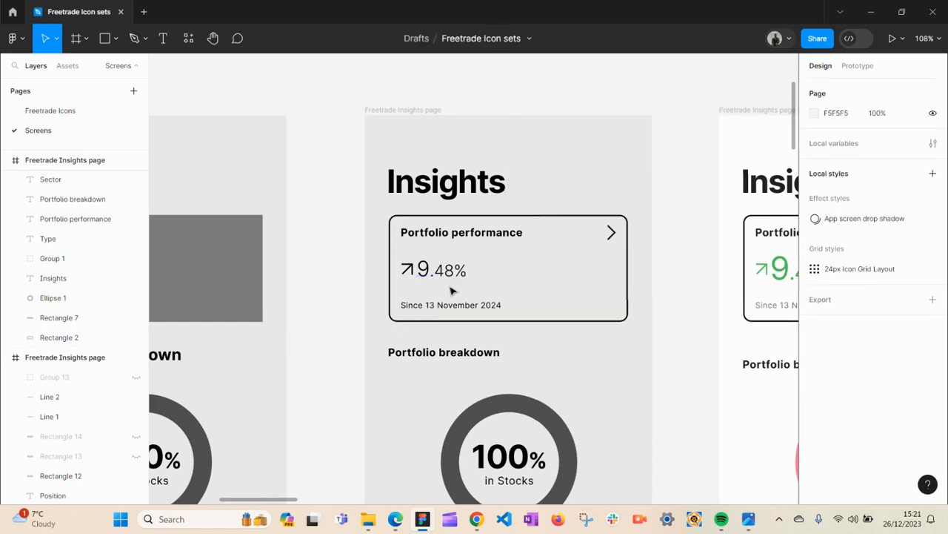
{"action": "left_click", "coordinate": [547, 219]}
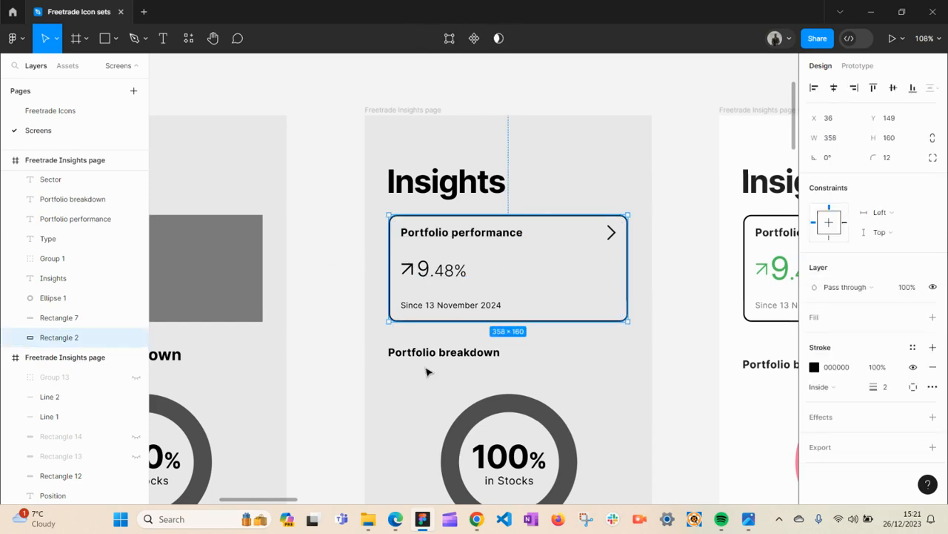
{"action": "left_click", "coordinate": [321, 263]}
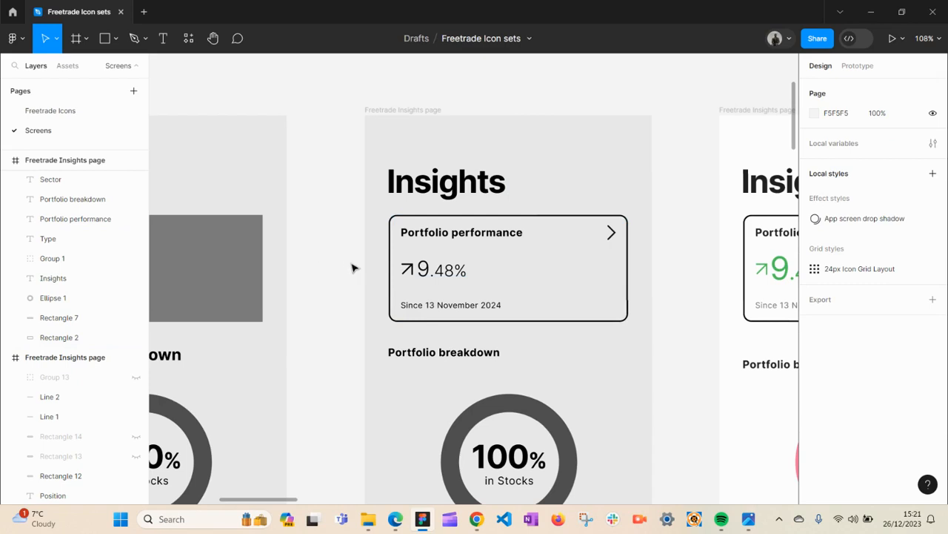
{"action": "left_click", "coordinate": [393, 310]}
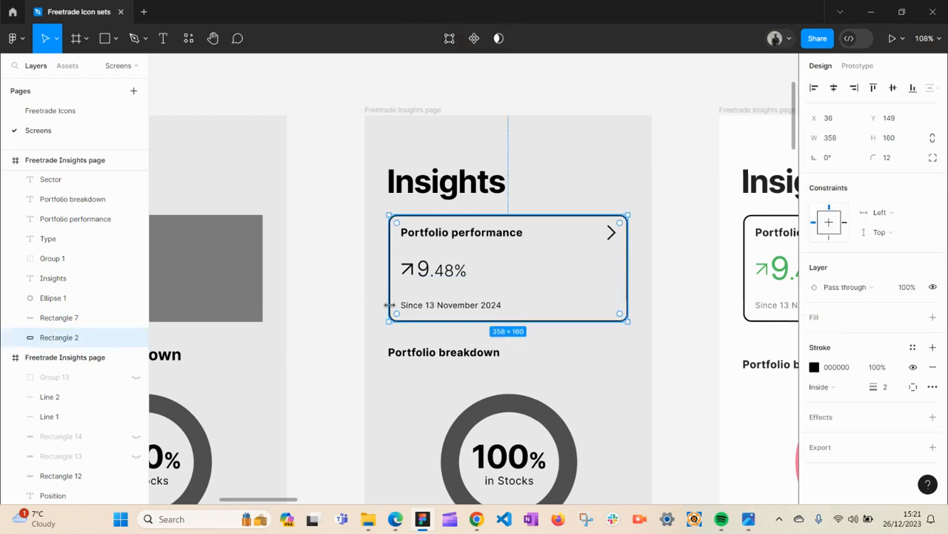
- Deselect the Portfolio performance card and pan down to the wireframe's bottom navigation bar
{"action": "left_click", "coordinate": [350, 268]}
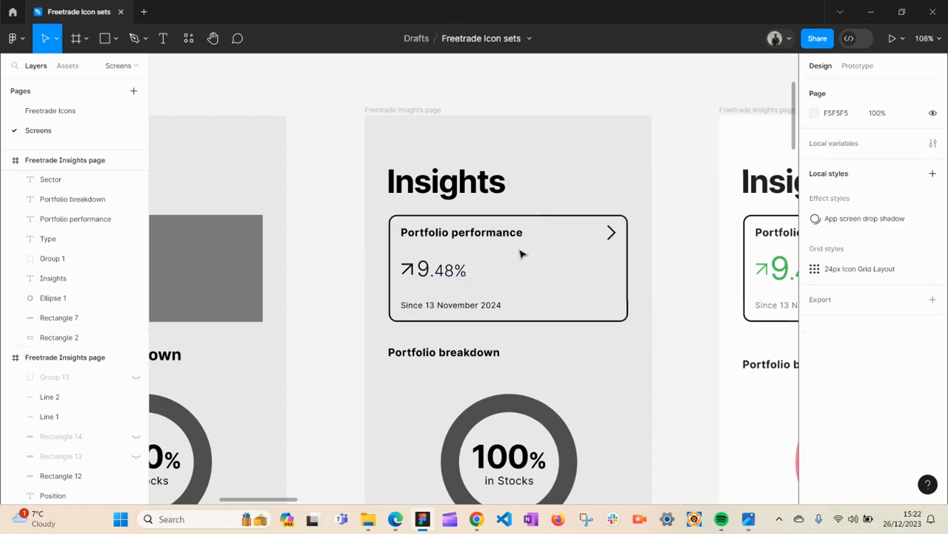
{"action": "left_click", "coordinate": [477, 218]}
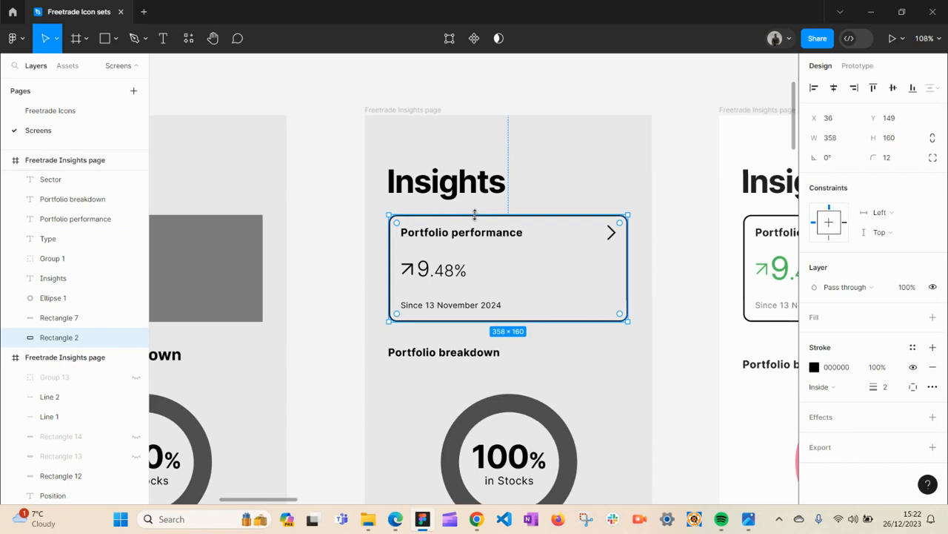
{"action": "left_click", "coordinate": [296, 258]}
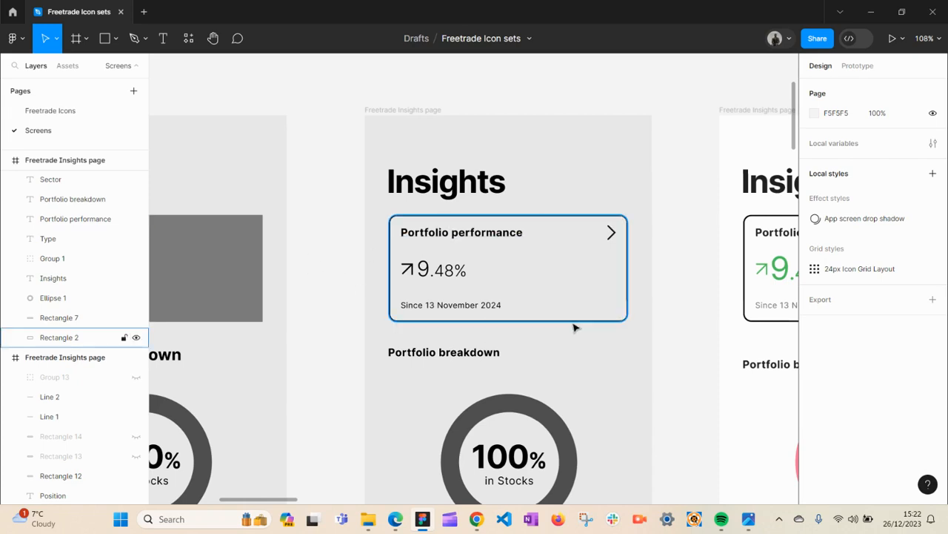
{"action": "key", "text": "space"}
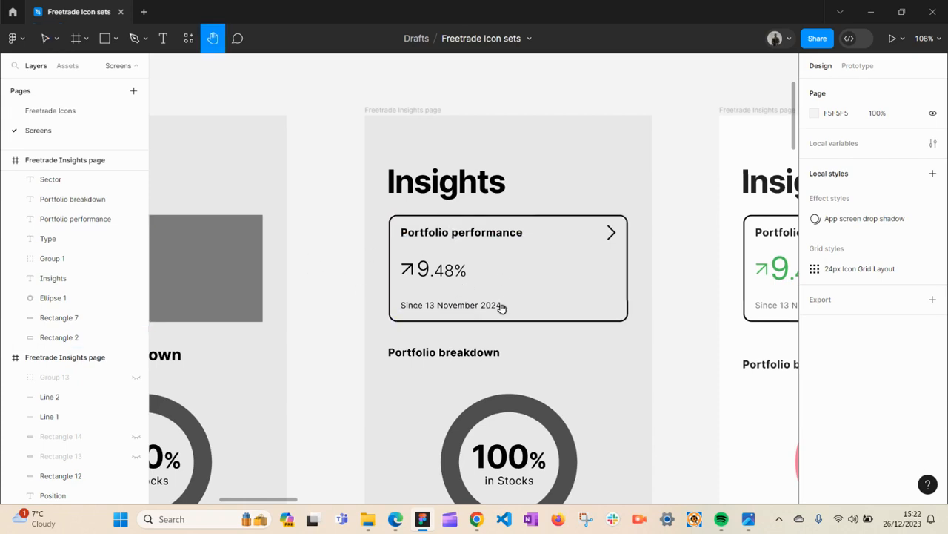
{"action": "left_click_drag", "start_coordinate": [524, 353], "coordinate": [481, 226]}
{"action": "scroll", "coordinate": [468, 297], "scroll_direction": "down", "scroll_amount": 4}
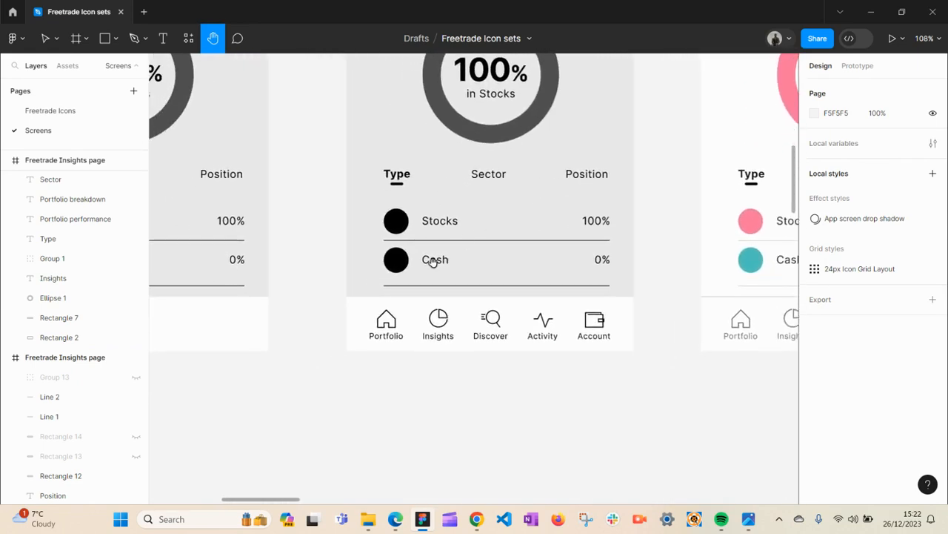
- Select the Portfolio, Insights and Discover icons in the wireframe's navigation bar
{"action": "key", "text": "v"}
{"action": "left_click", "coordinate": [390, 331]}
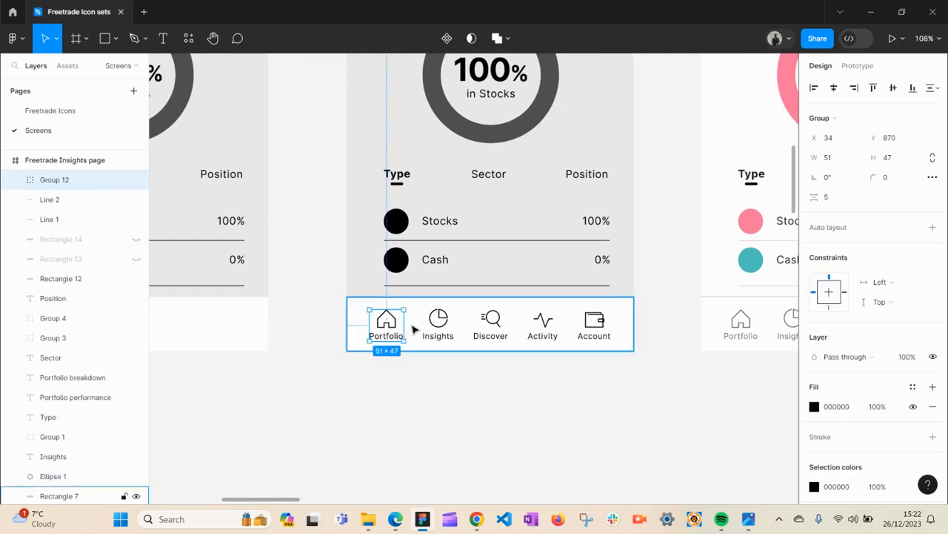
{"action": "left_click", "coordinate": [447, 326]}
{"action": "left_click", "coordinate": [490, 320]}
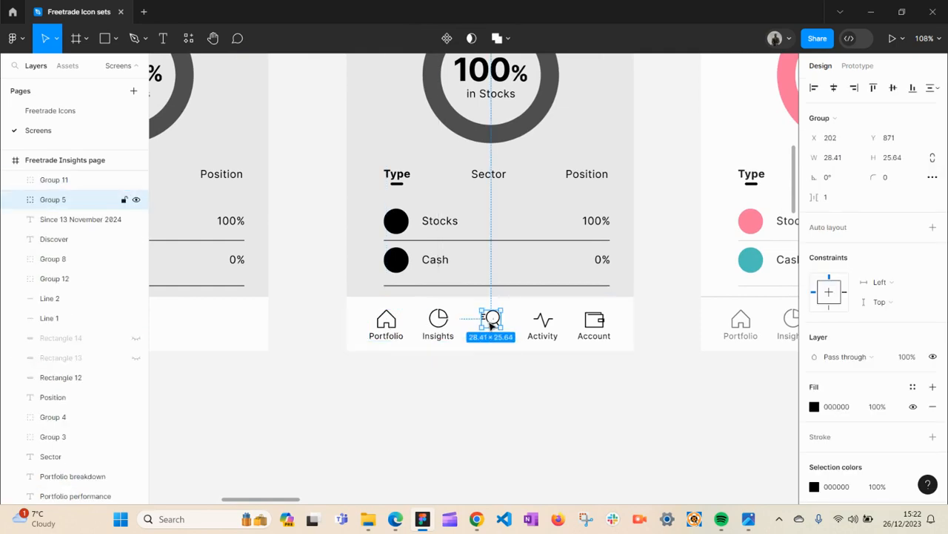
- Zoom in on the Insights navigation icon and select its icon group and Insights label
{"action": "key", "text": "alt"}
{"action": "key", "text": "z"}
{"action": "left_click", "coordinate": [440, 326]}
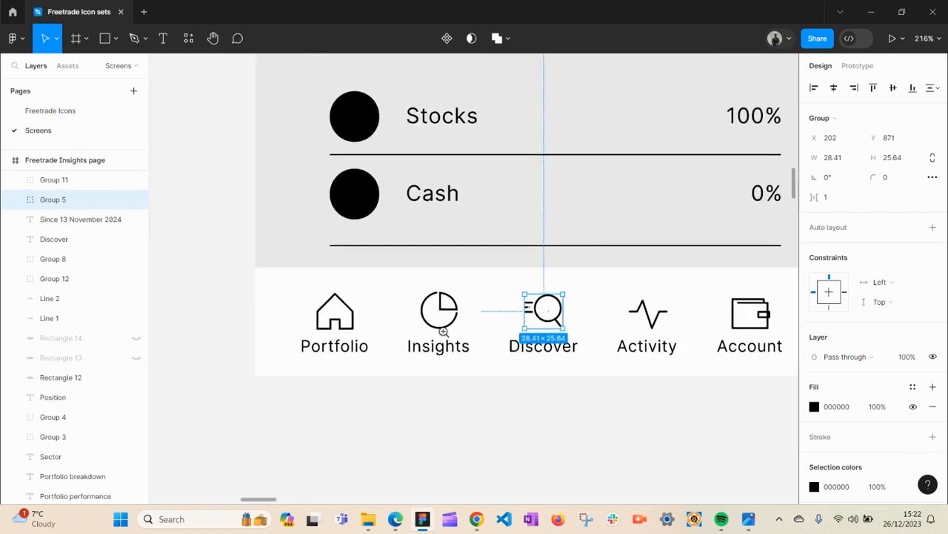
{"action": "left_click", "coordinate": [447, 324]}
{"action": "left_click", "coordinate": [447, 324]}
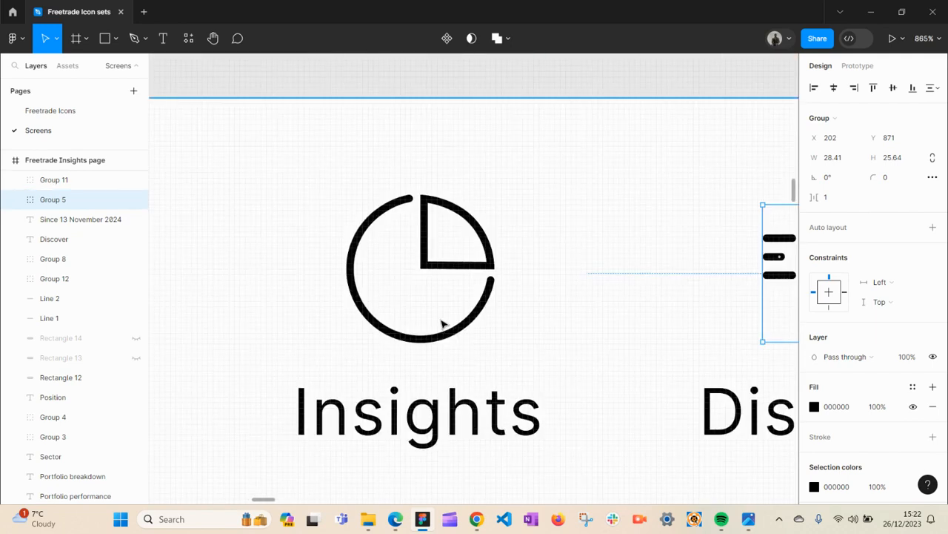
{"action": "left_click", "coordinate": [419, 343]}
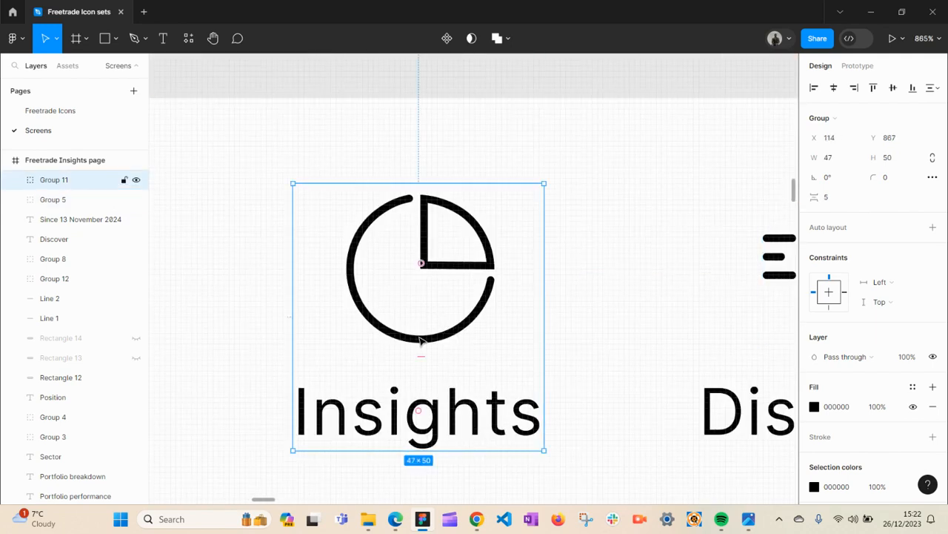
{"action": "double_click", "coordinate": [420, 341]}
{"action": "left_click", "coordinate": [433, 408]}
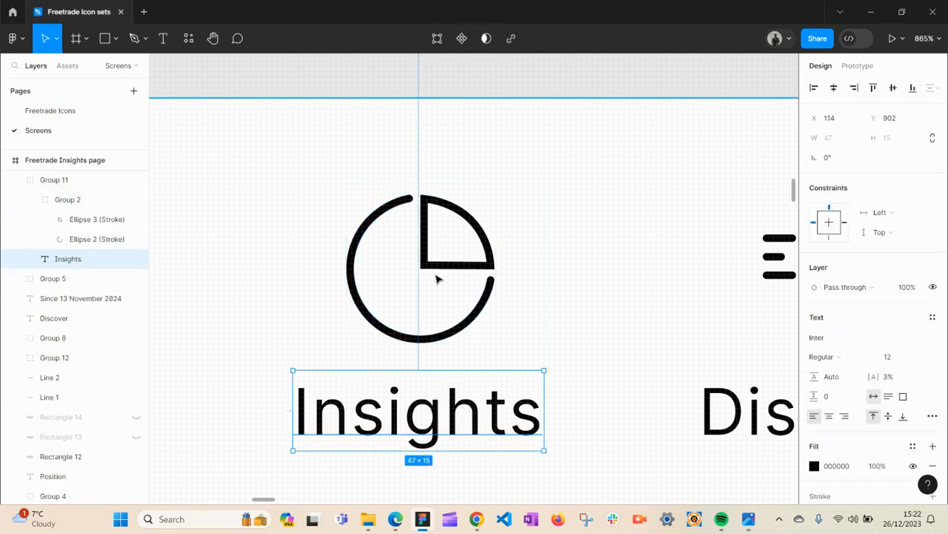
{"action": "left_click", "coordinate": [437, 319], "text": "alt"}
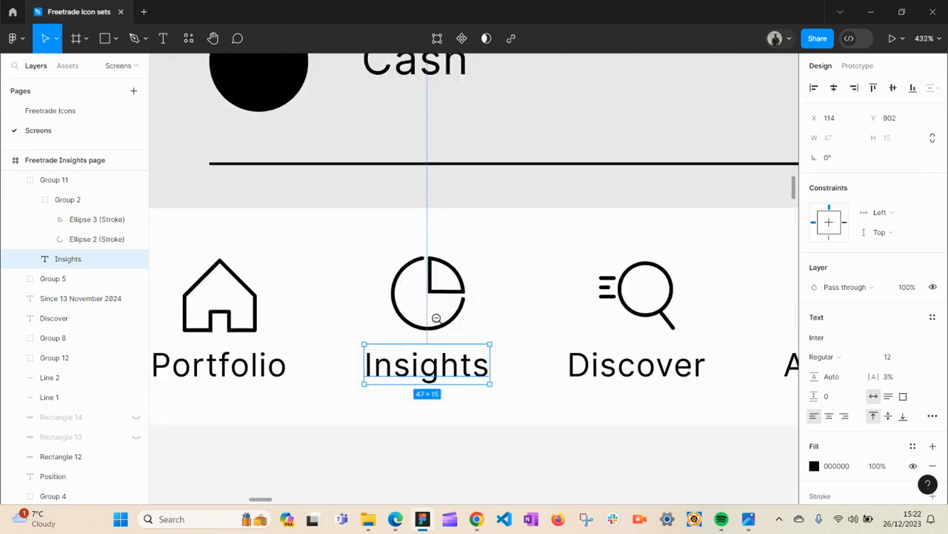
- Pan across the Activity and Account icons, then select the Portfolio icon group and the navigation bar background
{"action": "key", "text": "space"}
{"action": "left_click_drag", "start_coordinate": [408, 322], "coordinate": [307, 331]}
{"action": "left_click_drag", "start_coordinate": [736, 343], "coordinate": [364, 324]}
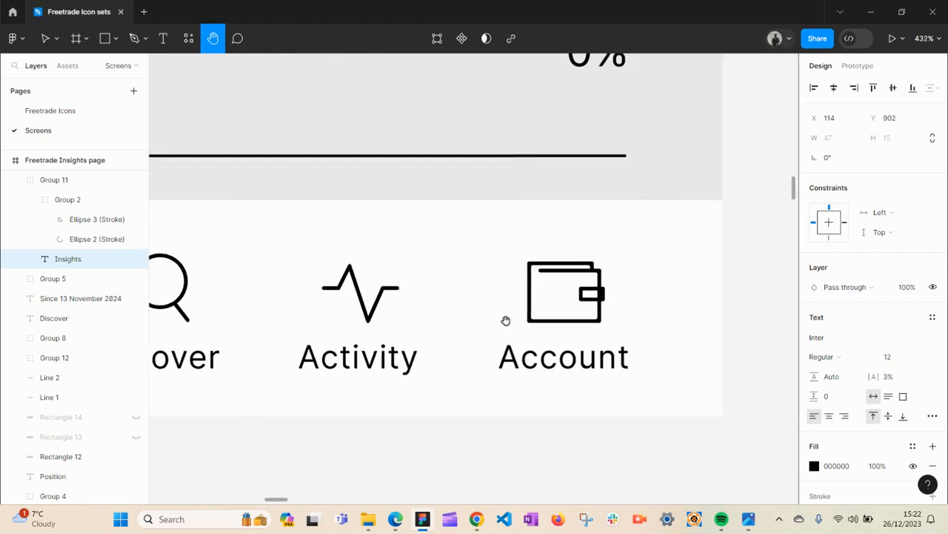
{"action": "left_click", "coordinate": [428, 301], "text": "alt"}
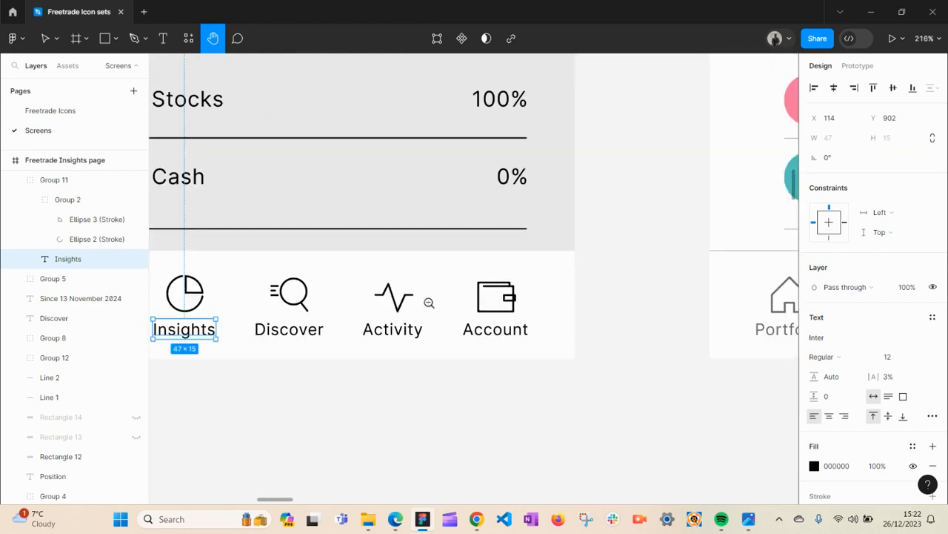
{"action": "left_click", "coordinate": [428, 301], "text": "alt"}
{"action": "key", "text": "v"}
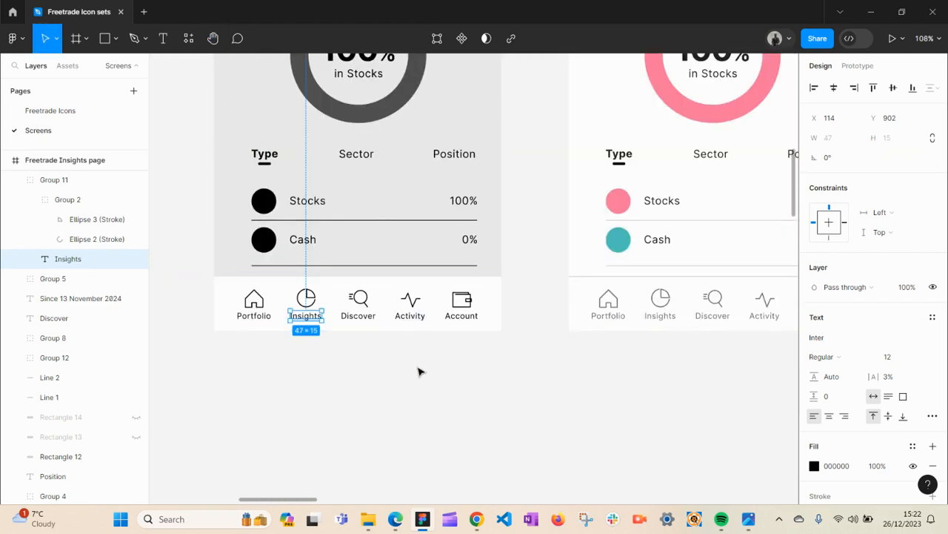
{"action": "left_click", "coordinate": [419, 368]}
{"action": "left_click", "coordinate": [254, 306]}
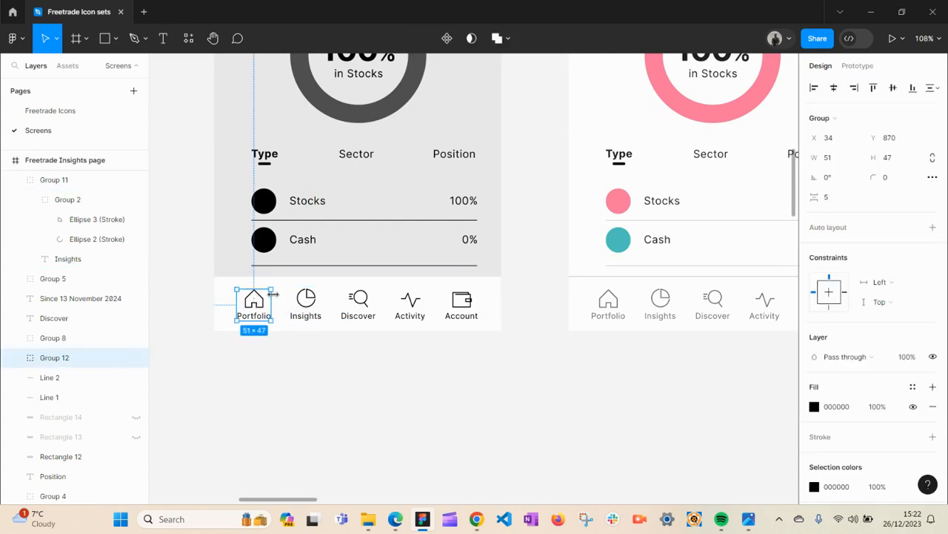
{"action": "left_click", "coordinate": [302, 305]}
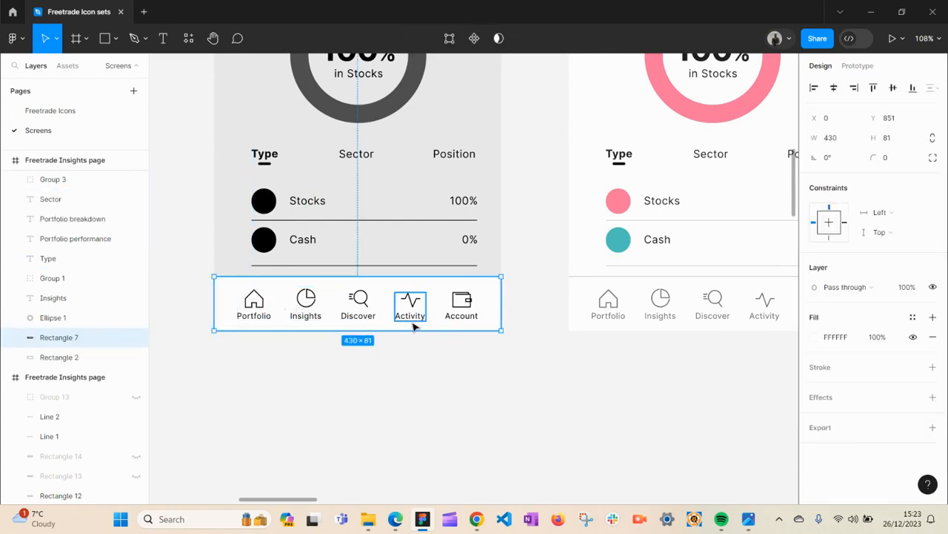
{"action": "left_click", "coordinate": [498, 373]}
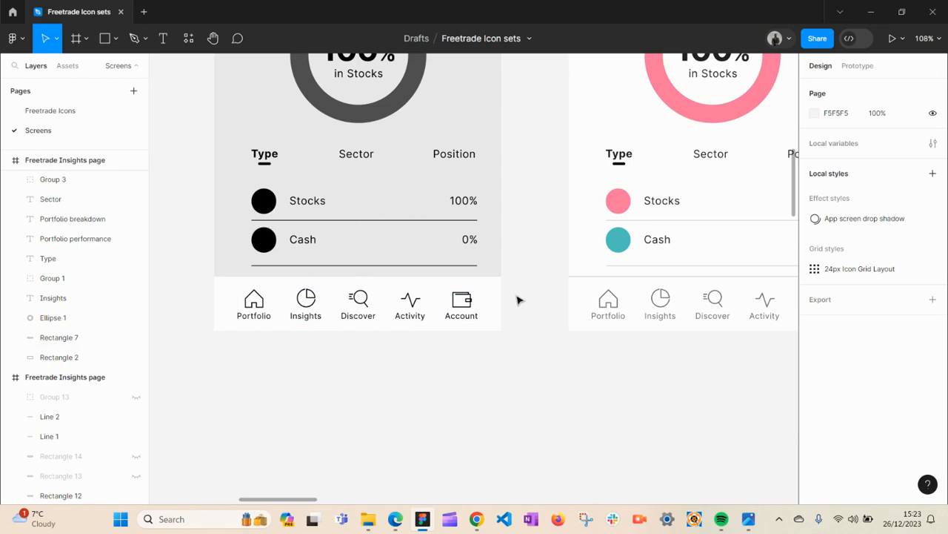
- Pan and zoom from the wireframe's navigation bar over to the light-mode Insights mockup
{"action": "scroll", "coordinate": [361, 298], "scroll_direction": "up", "scroll_amount": 5}
{"action": "key", "text": "h"}
{"action": "left_click_drag", "start_coordinate": [400, 321], "coordinate": [510, 403]}
{"action": "key", "text": "v"}
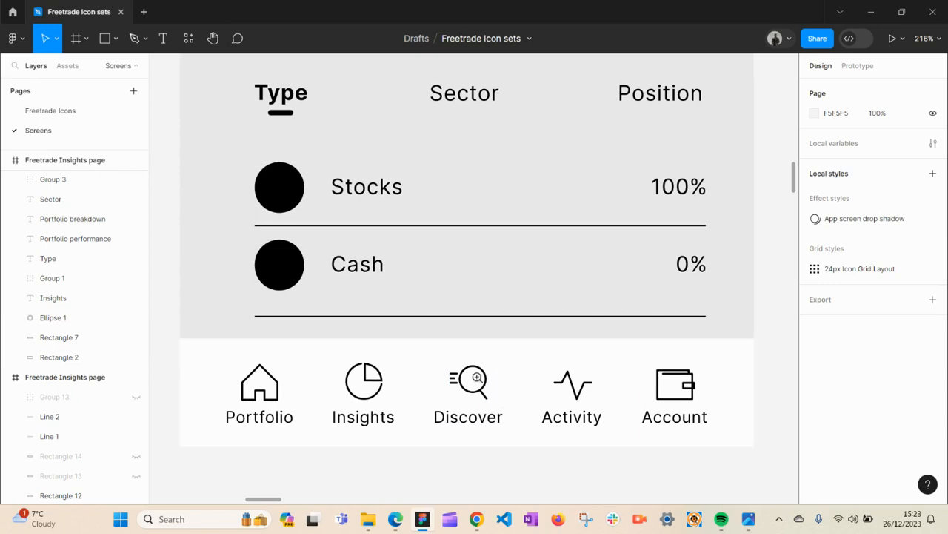
{"action": "left_click", "coordinate": [465, 373], "text": "alt"}
{"action": "key", "text": "space"}
{"action": "left_click_drag", "start_coordinate": [493, 329], "coordinate": [471, 403]}
{"action": "left_click_drag", "start_coordinate": [498, 370], "coordinate": [325, 332]}
{"action": "left_click_drag", "start_coordinate": [432, 308], "coordinate": [276, 310]}
{"action": "left_click_drag", "start_coordinate": [469, 290], "coordinate": [419, 325]}
{"action": "left_click_drag", "start_coordinate": [337, 333], "coordinate": [582, 337]}
{"action": "left_click_drag", "start_coordinate": [379, 328], "coordinate": [483, 333]}
{"action": "left_click_drag", "start_coordinate": [445, 259], "coordinate": [443, 377]}
{"action": "left_click_drag", "start_coordinate": [436, 320], "coordinate": [188, 326]}
{"action": "left_click_drag", "start_coordinate": [468, 299], "coordinate": [433, 356]}
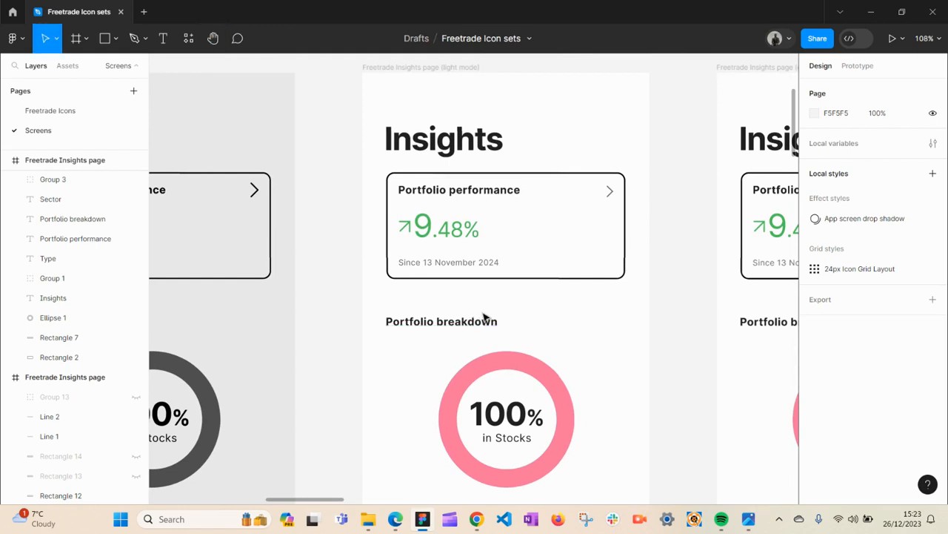
- Inspect the light-mode mockup's Portfolio breakdown donut ellipse and its fill
{"action": "mouse_move", "coordinate": [504, 299]}
{"action": "left_mouse_down"}
{"action": "mouse_move", "coordinate": [474, 328]}
{"action": "mouse_move", "coordinate": [494, 289]}
{"action": "left_mouse_up"}
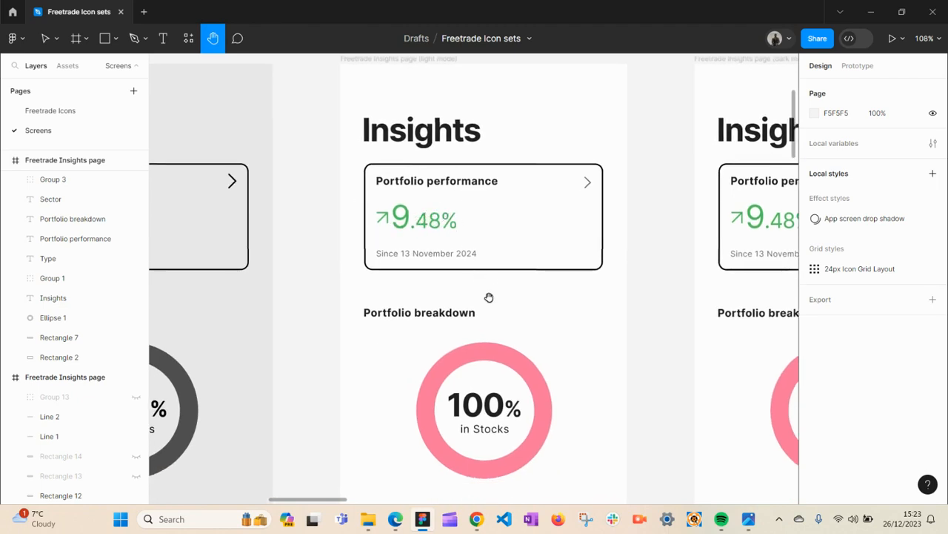
{"action": "left_click_drag", "start_coordinate": [489, 297], "coordinate": [497, 332]}
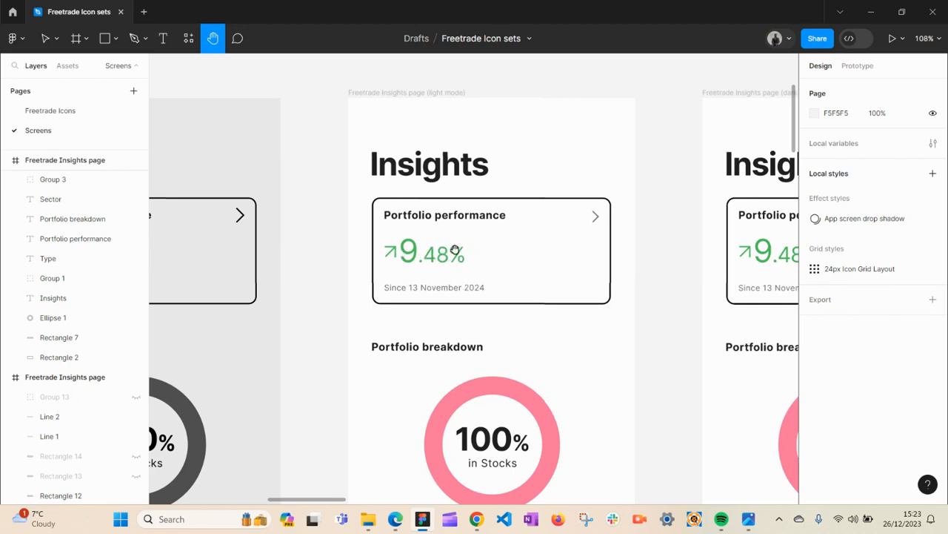
{"action": "scroll", "coordinate": [457, 260], "scroll_direction": "down", "scroll_amount": 5}
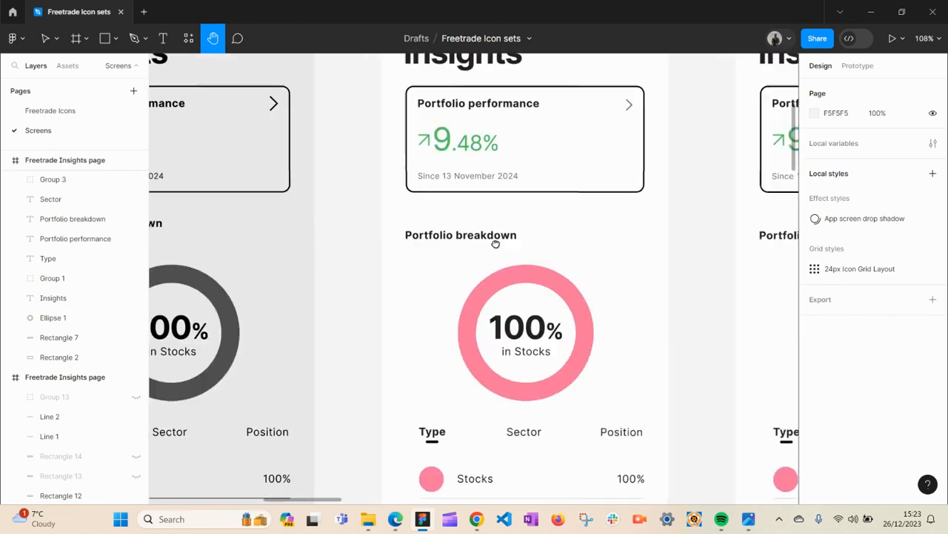
{"action": "key", "text": "v"}
{"action": "left_click", "coordinate": [501, 244]}
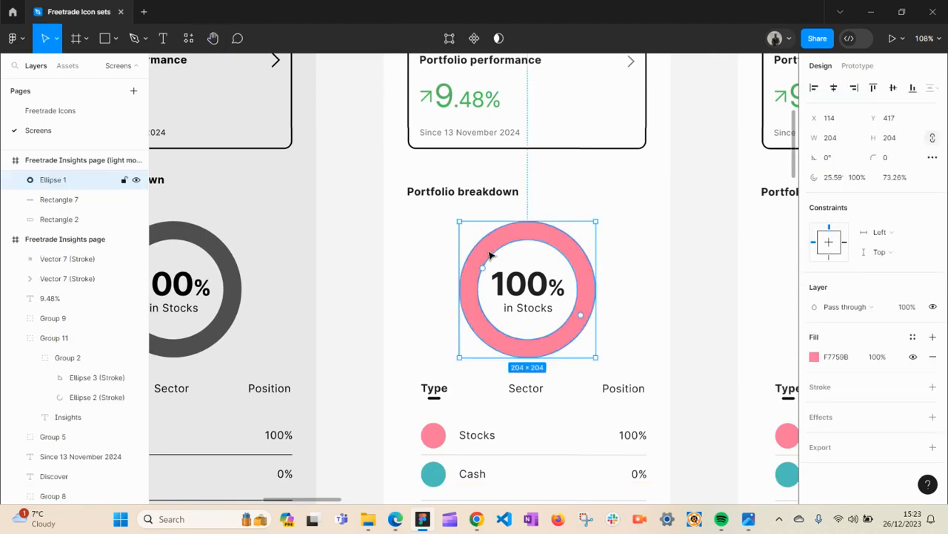
{"action": "left_click", "coordinate": [674, 271]}
{"action": "key", "text": "h"}
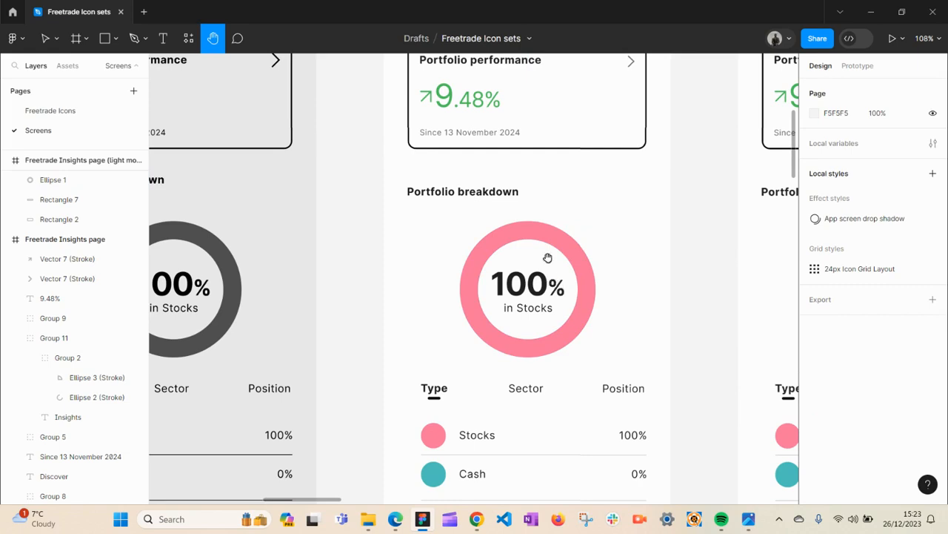
{"action": "left_click_drag", "start_coordinate": [531, 303], "coordinate": [510, 210]}
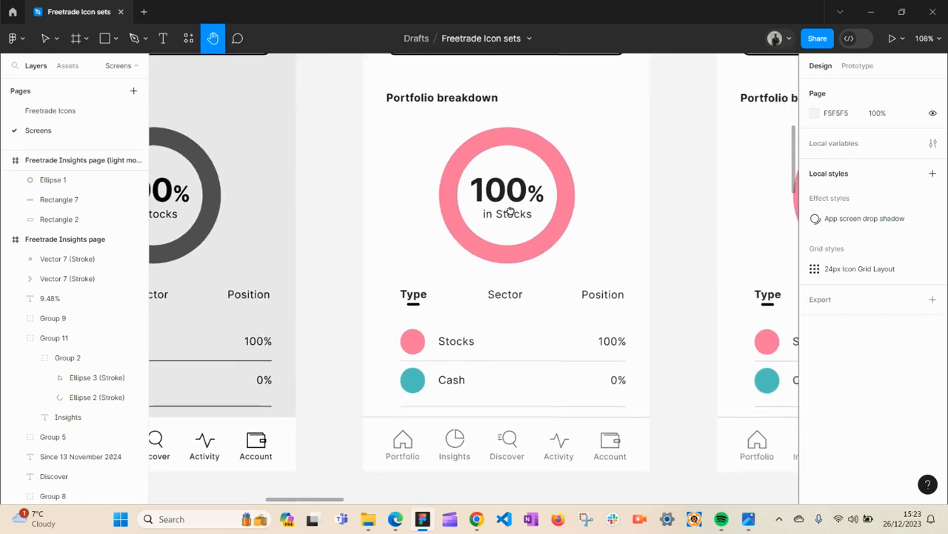
{"action": "scroll", "coordinate": [500, 213], "scroll_direction": "down", "scroll_amount": 1}
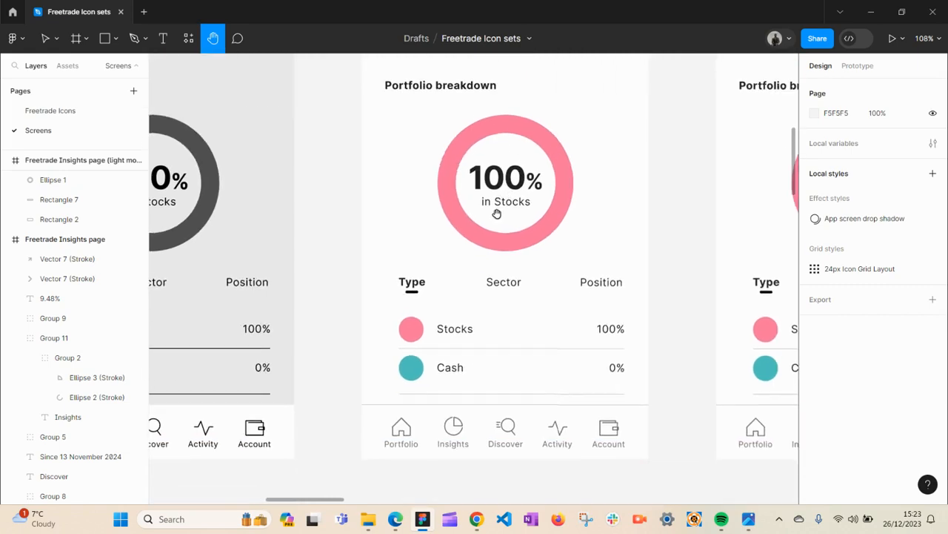
{"action": "scroll", "coordinate": [492, 250], "scroll_direction": "down", "scroll_amount": 2}
{"action": "left_click_drag", "start_coordinate": [492, 249], "coordinate": [510, 233]}
- Zoom in on the mockup's Type tab underline and Stocks row group to inspect them
{"action": "key", "text": "v"}
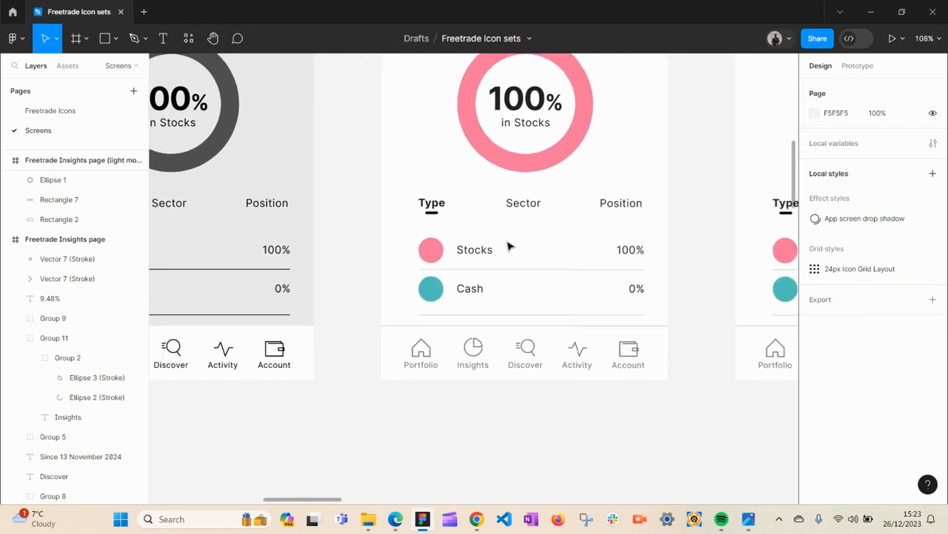
{"action": "left_click", "coordinate": [536, 271]}
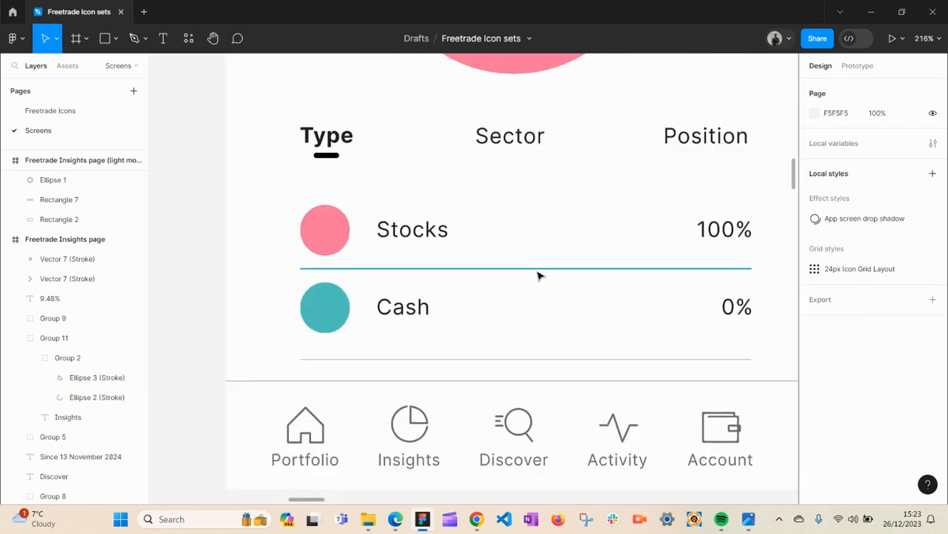
{"action": "key", "text": "h"}
{"action": "left_click_drag", "start_coordinate": [541, 290], "coordinate": [491, 279]}
{"action": "key", "text": "v"}
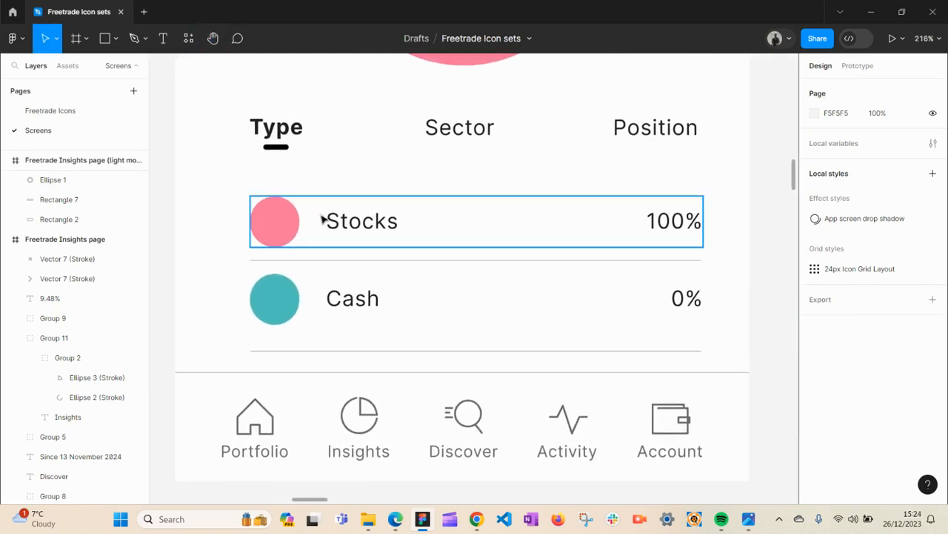
{"action": "left_click", "coordinate": [276, 147]}
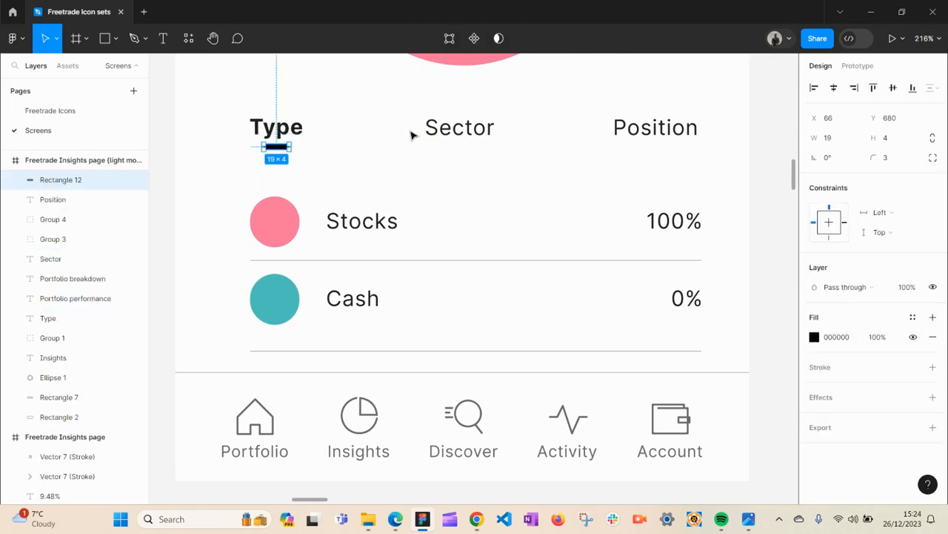
{"action": "left_click", "coordinate": [358, 163]}
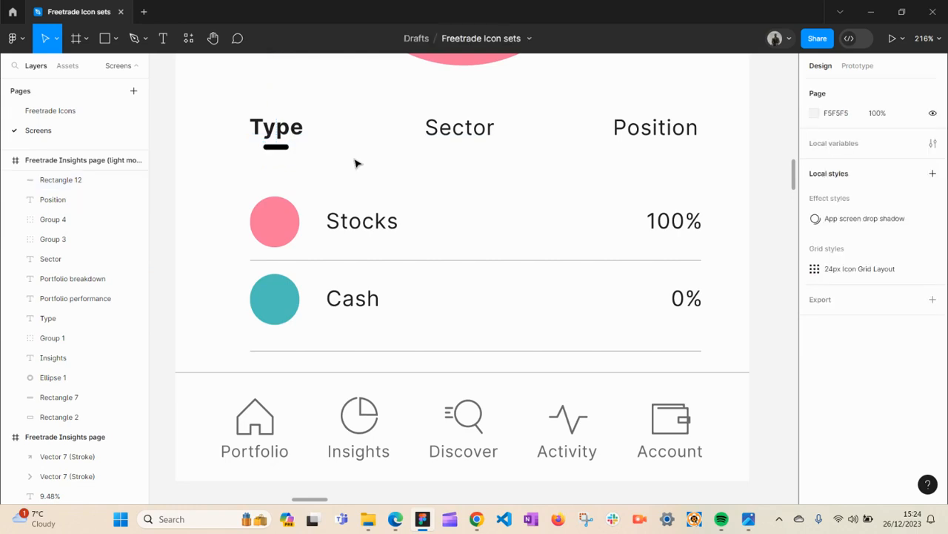
{"action": "left_click", "coordinate": [277, 222]}
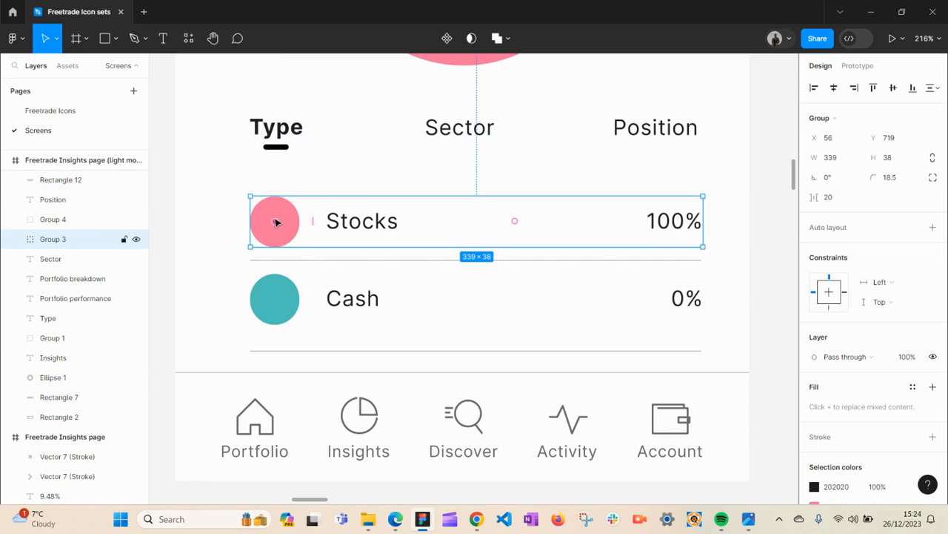
{"action": "left_click", "coordinate": [201, 229]}
{"action": "key", "text": "h"}
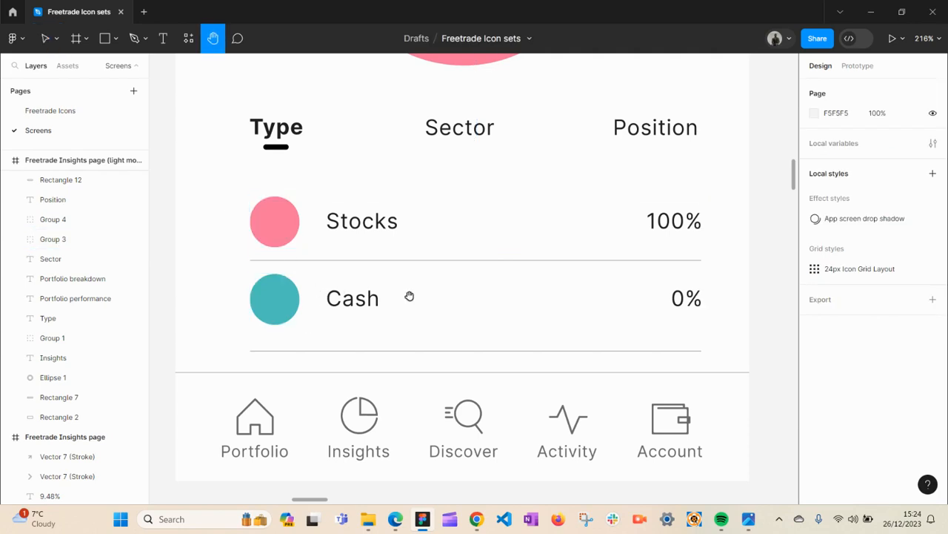
{"action": "left_click_drag", "start_coordinate": [383, 288], "coordinate": [446, 282]}
{"action": "key", "text": "minus"}
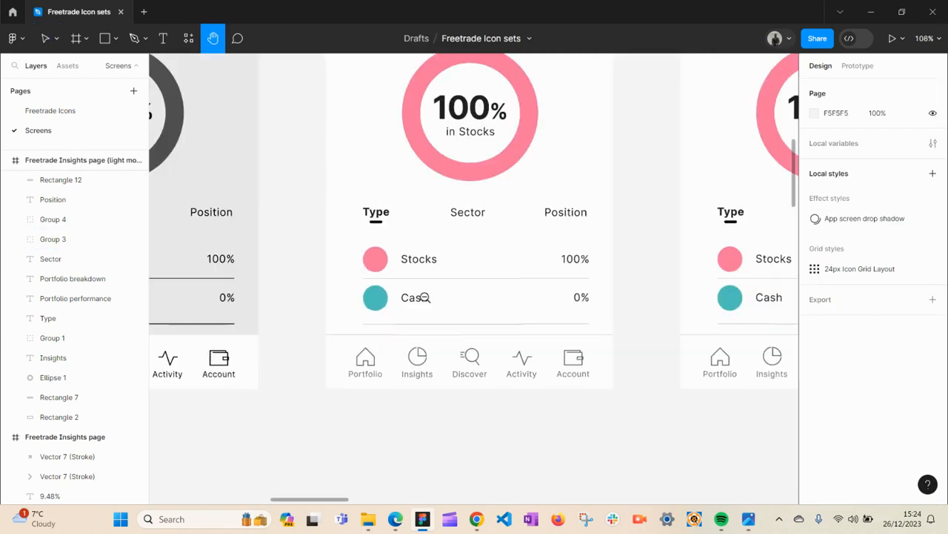
- Pan across the light-mode Insights mockups on the canvas
{"action": "left_click_drag", "start_coordinate": [539, 323], "coordinate": [389, 349]}
{"action": "left_click_drag", "start_coordinate": [423, 255], "coordinate": [306, 352]}
{"action": "left_click_drag", "start_coordinate": [351, 278], "coordinate": [367, 353]}
{"action": "left_click_drag", "start_coordinate": [402, 300], "coordinate": [527, 375]}
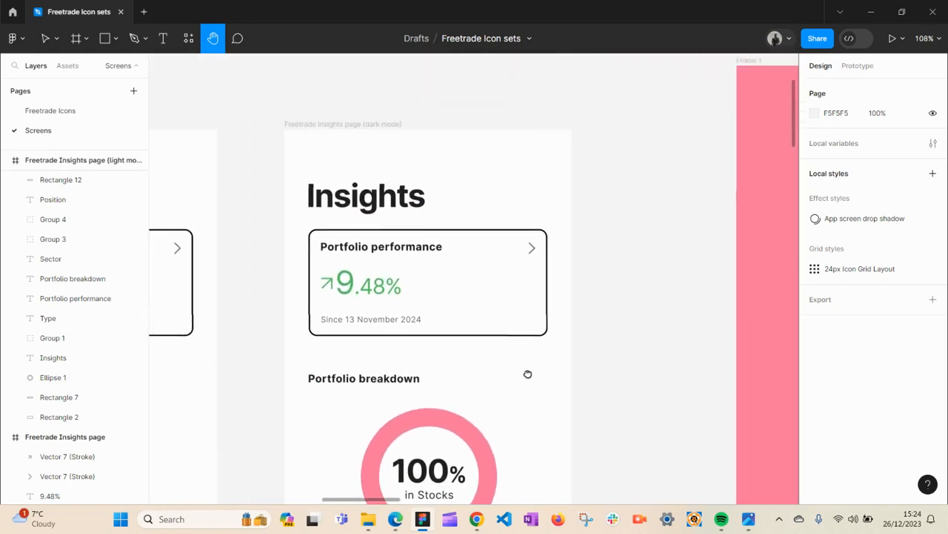
- Zoom out and pan to the pink Frame 1 presentation of the Insights mockup
{"action": "left_click_drag", "start_coordinate": [610, 320], "coordinate": [346, 263]}
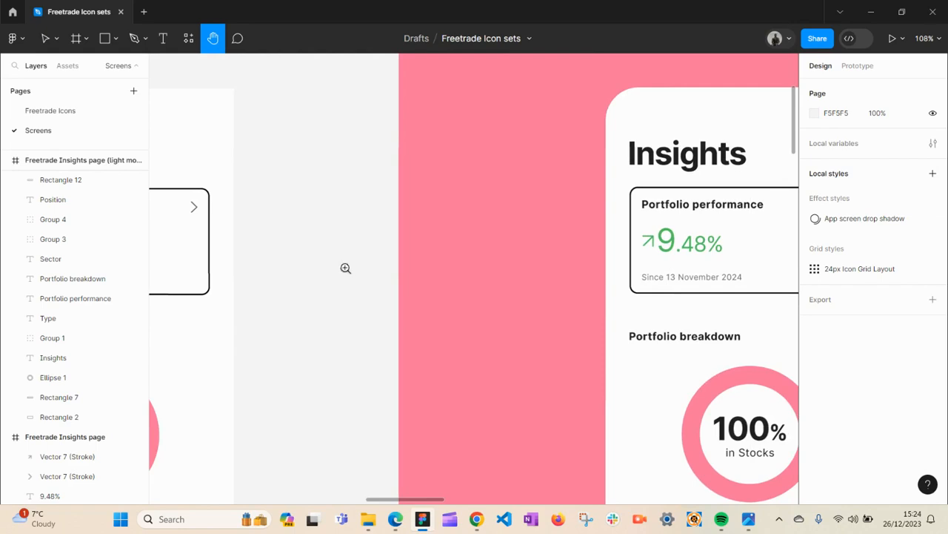
{"action": "left_click", "coordinate": [345, 268], "text": "alt"}
{"action": "left_click_drag", "start_coordinate": [381, 271], "coordinate": [297, 231]}
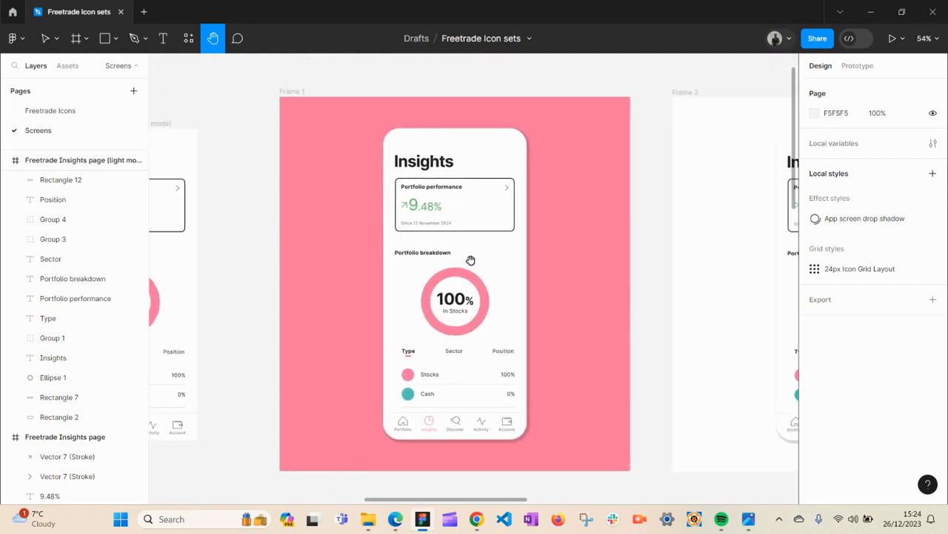
{"action": "left_click_drag", "start_coordinate": [466, 311], "coordinate": [368, 307]}
{"action": "mouse_move", "coordinate": [487, 311]}
{"action": "left_mouse_down"}
{"action": "mouse_move", "coordinate": [477, 315]}
{"action": "mouse_move", "coordinate": [500, 315]}
{"action": "left_mouse_up"}
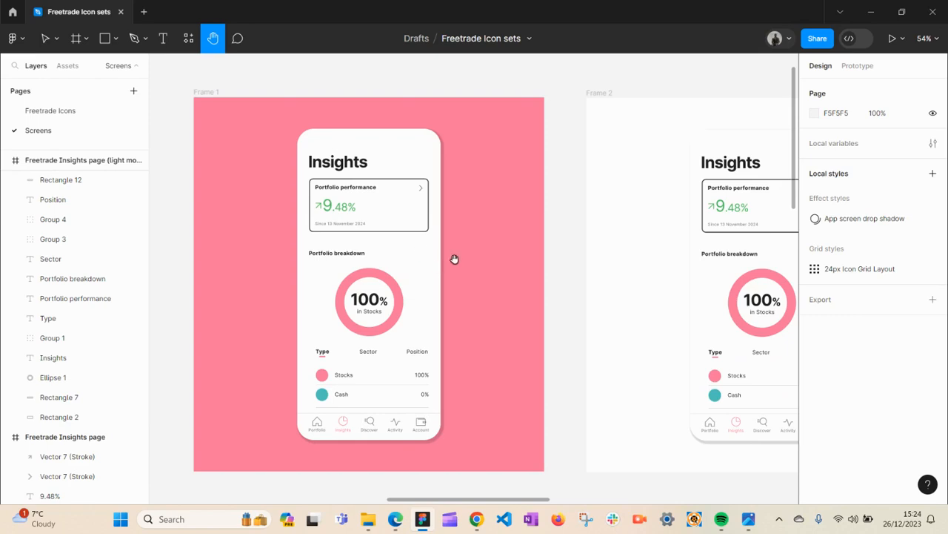
- Pan across the Frame 2 and Frame 4 phone mockups of the Insights page
{"action": "left_click_drag", "start_coordinate": [489, 280], "coordinate": [309, 290]}
{"action": "left_click_drag", "start_coordinate": [561, 296], "coordinate": [401, 294]}
{"action": "left_click_drag", "start_coordinate": [474, 284], "coordinate": [374, 298]}
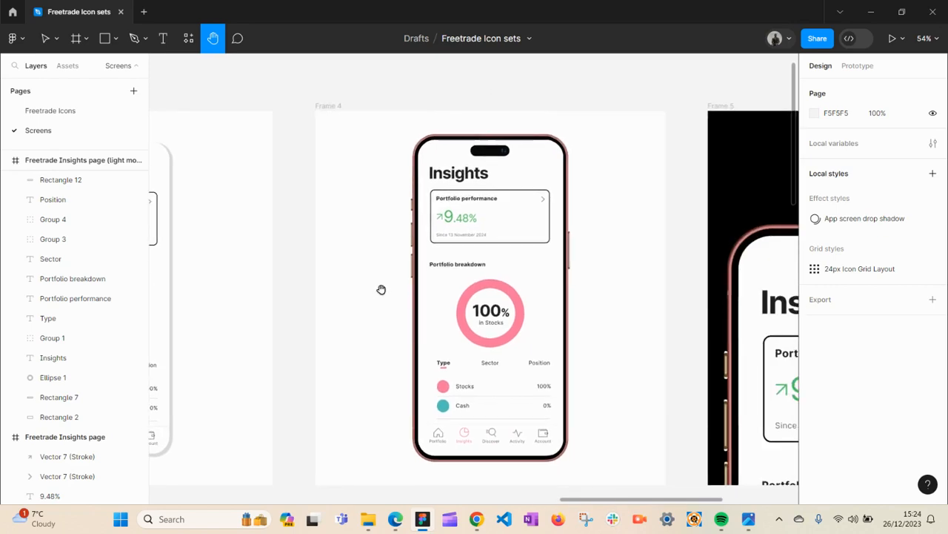
{"action": "left_click_drag", "start_coordinate": [535, 311], "coordinate": [440, 301]}
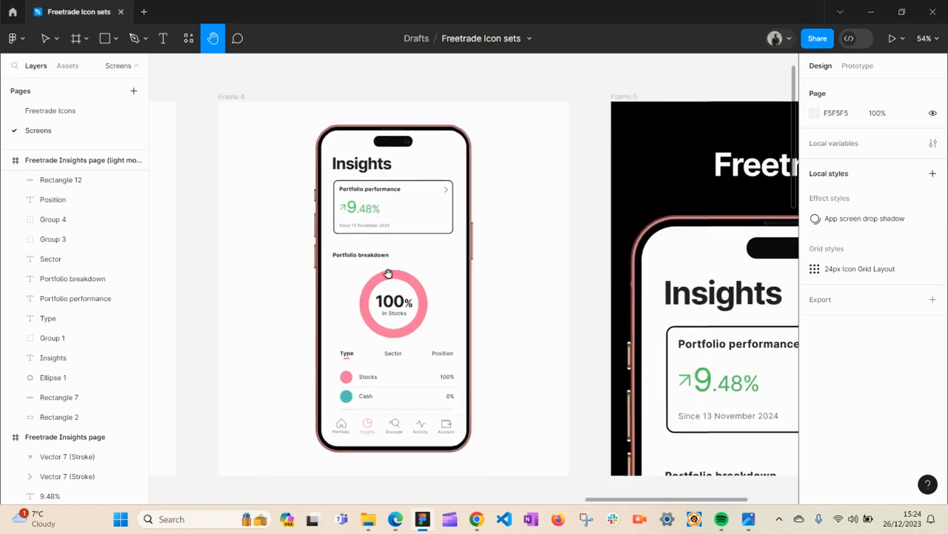
- Pan and scroll through the Frame 5 Freetrade presentation mockup on the black background
{"action": "key", "text": "v"}
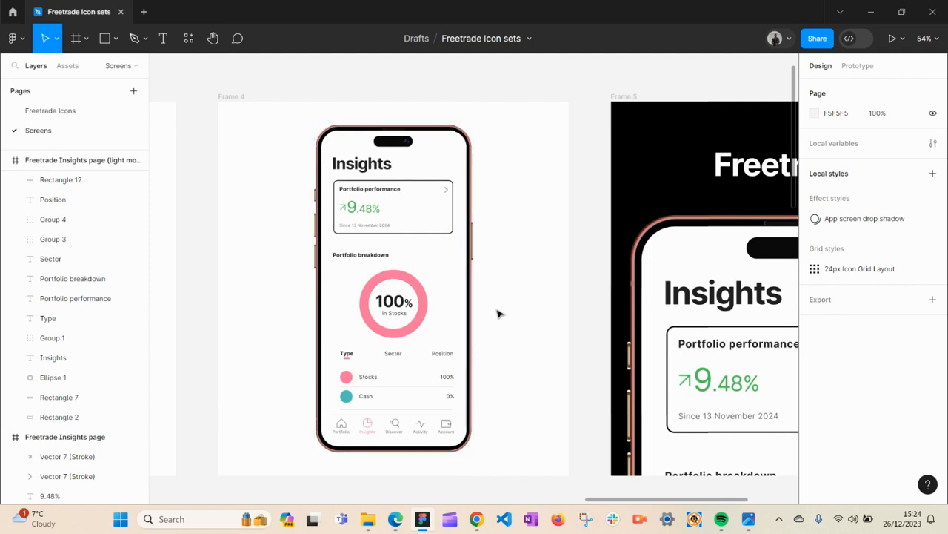
{"action": "key", "text": "h"}
{"action": "left_click_drag", "start_coordinate": [518, 317], "coordinate": [332, 301]}
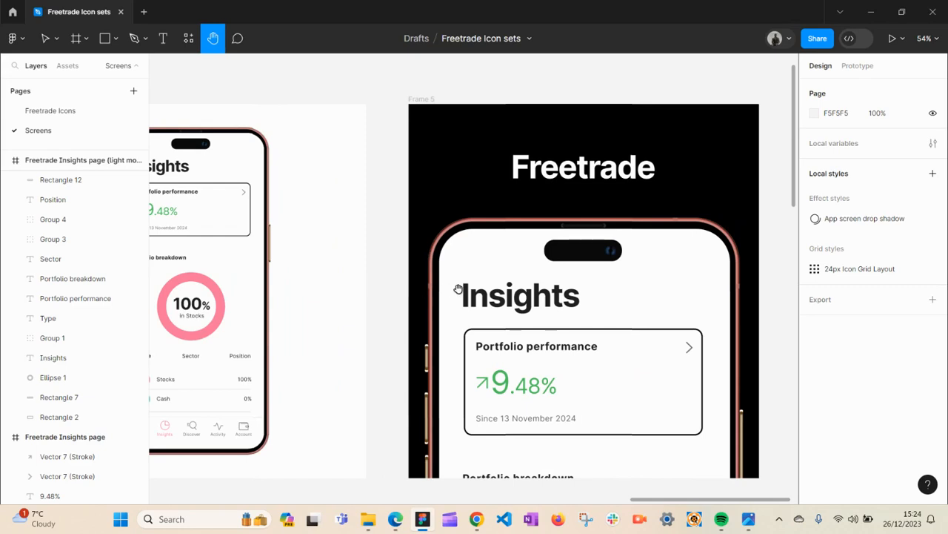
{"action": "left_click_drag", "start_coordinate": [458, 288], "coordinate": [393, 218]}
{"action": "left_click_drag", "start_coordinate": [435, 278], "coordinate": [419, 341]}
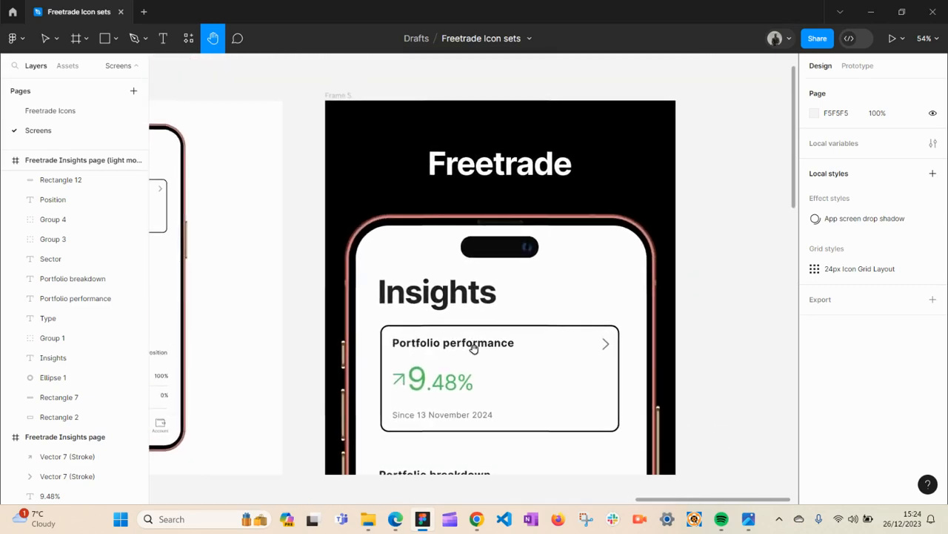
{"action": "left_click_drag", "start_coordinate": [501, 370], "coordinate": [482, 364]}
{"action": "scroll", "coordinate": [481, 417], "scroll_direction": "down", "scroll_amount": 5}
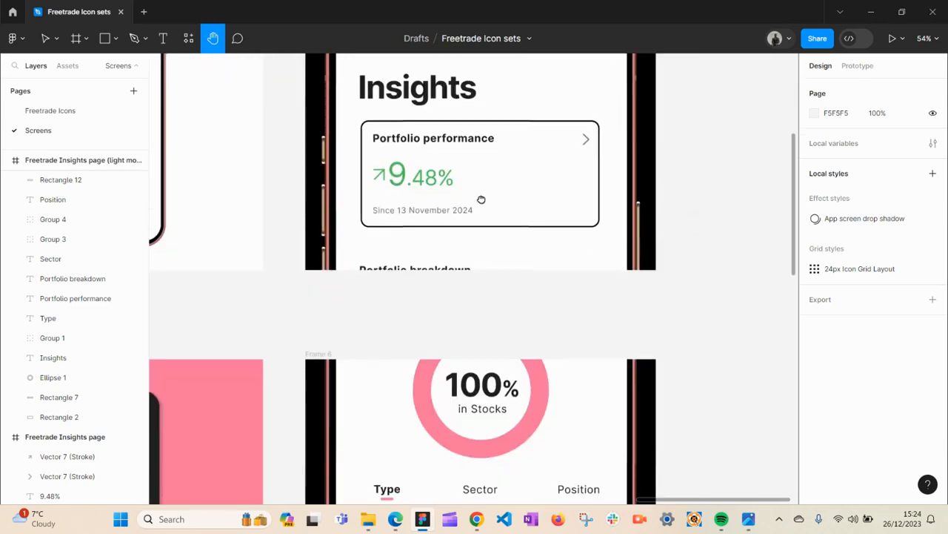
- Zoom out and pan across the mockup frames over to the wireframe, initial sketch and style guide frames
{"action": "left_click_drag", "start_coordinate": [475, 429], "coordinate": [499, 264]}
{"action": "left_click_drag", "start_coordinate": [495, 392], "coordinate": [534, 334]}
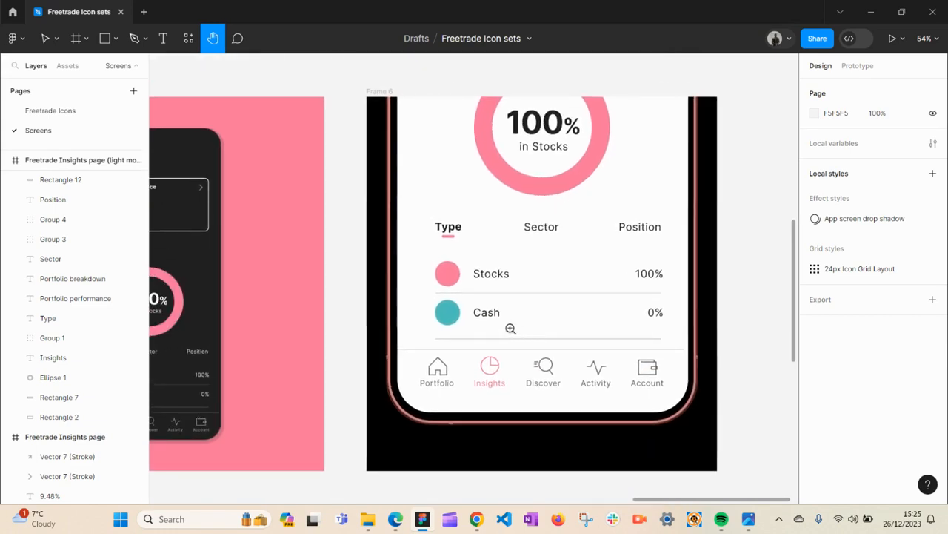
{"action": "scroll", "coordinate": [510, 329], "scroll_direction": "down", "scroll_amount": 2}
{"action": "left_click_drag", "start_coordinate": [448, 308], "coordinate": [587, 341]}
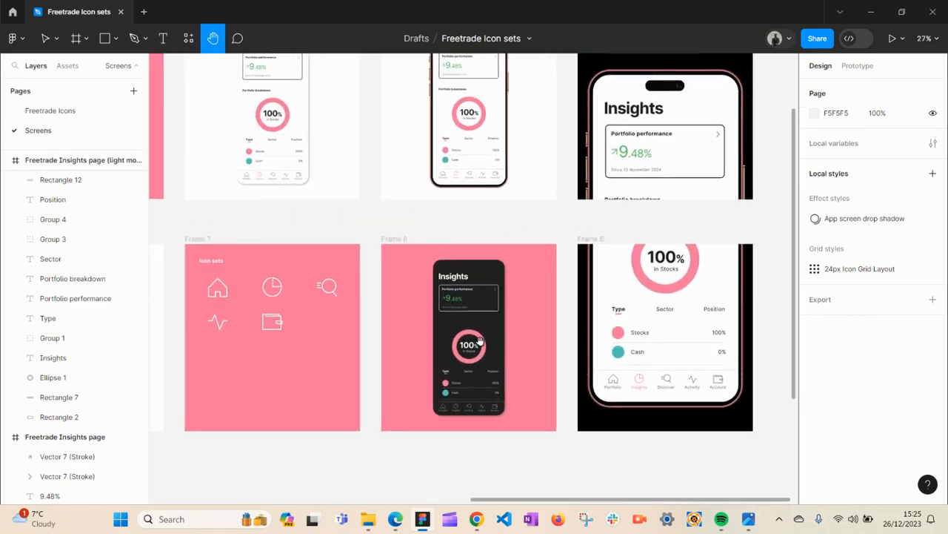
{"action": "left_click_drag", "start_coordinate": [480, 341], "coordinate": [549, 341]}
{"action": "left_click_drag", "start_coordinate": [459, 334], "coordinate": [548, 335]}
{"action": "left_click_drag", "start_coordinate": [354, 343], "coordinate": [515, 344]}
{"action": "left_click_drag", "start_coordinate": [304, 369], "coordinate": [445, 368]}
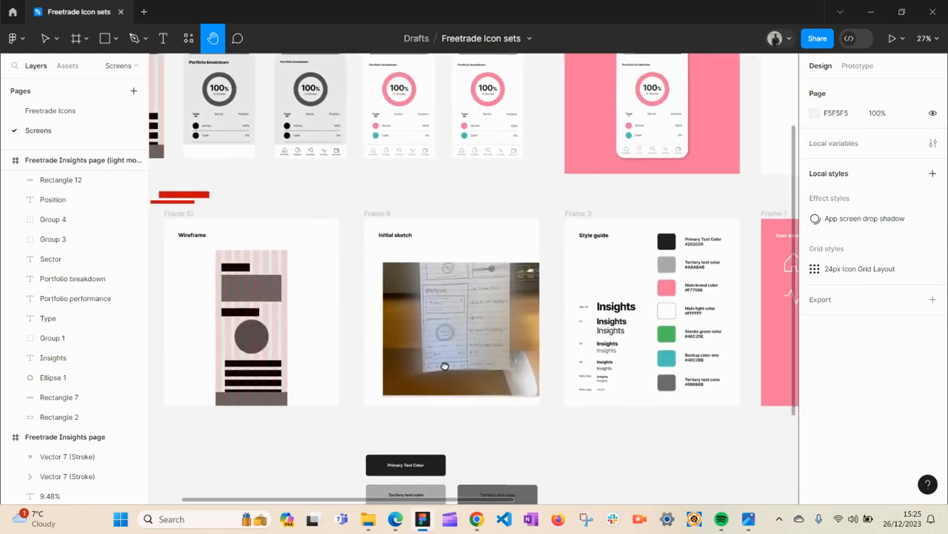
{"action": "left_click_drag", "start_coordinate": [373, 368], "coordinate": [468, 413]}
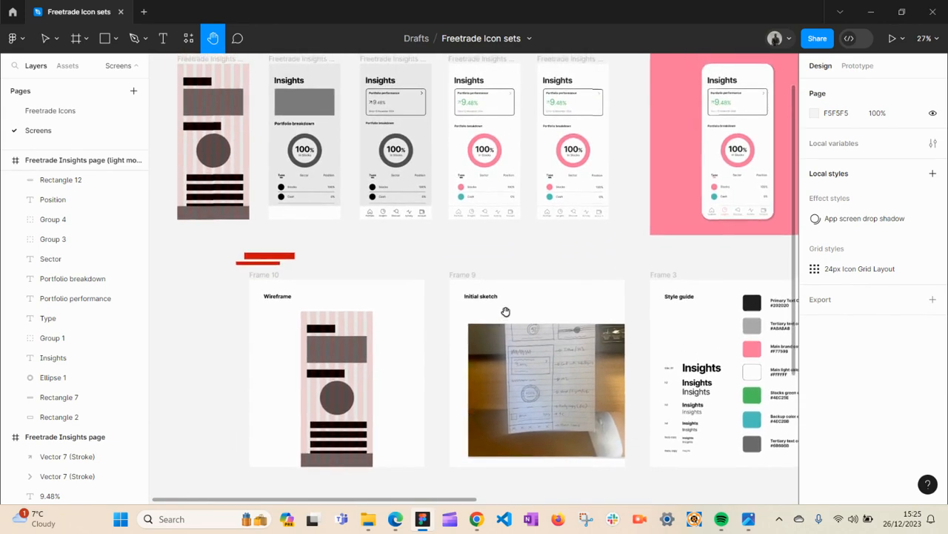
- Select the initial sketch image and then the wireframe group to inspect them
{"action": "key", "text": "v"}
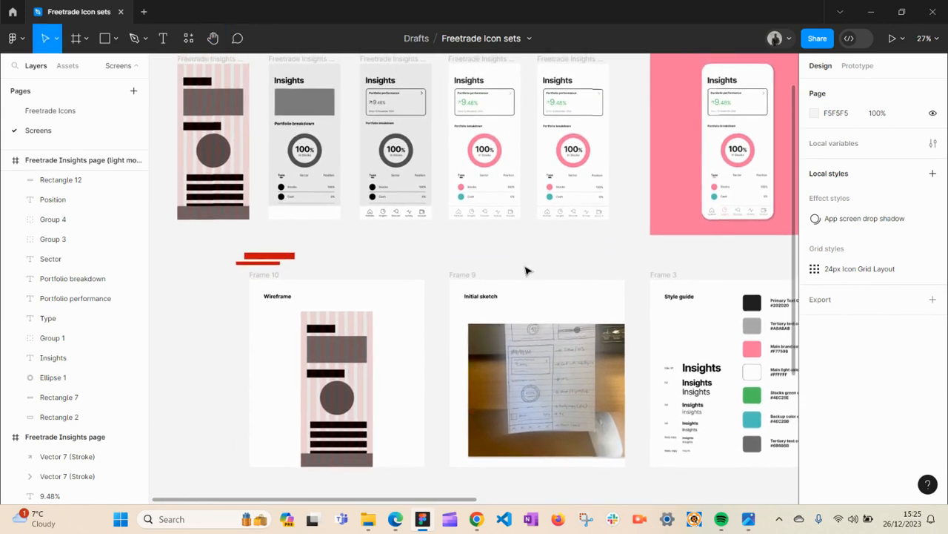
{"action": "left_click", "coordinate": [548, 379]}
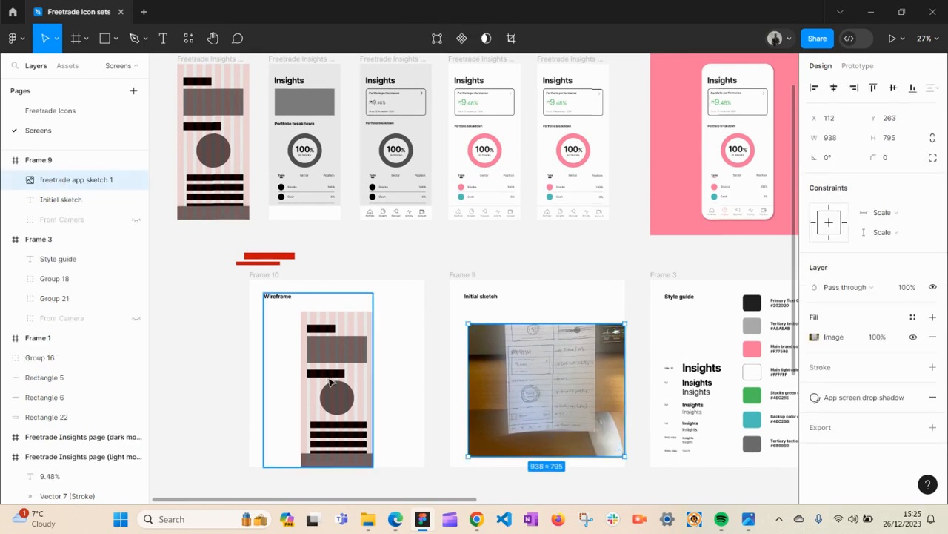
{"action": "left_click", "coordinate": [331, 364]}
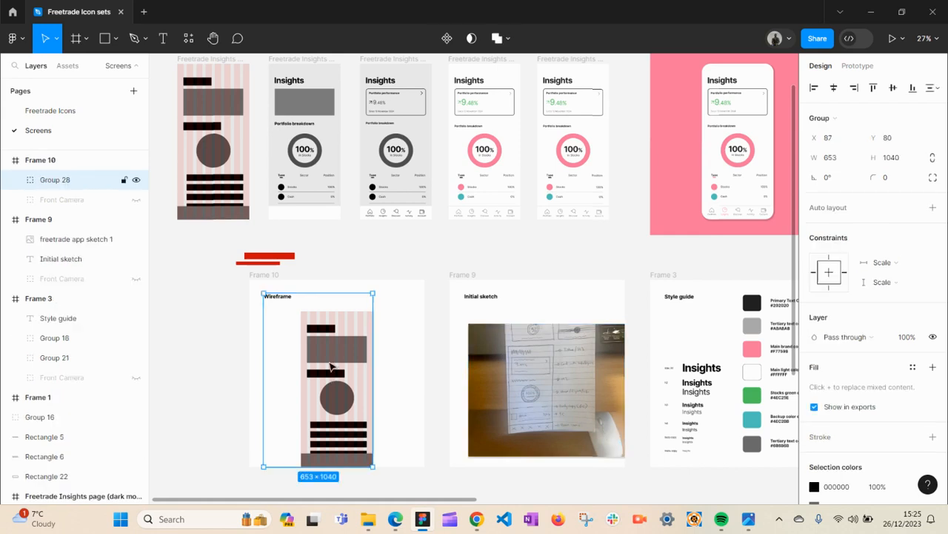
- Pan to the style guide frame and select its typography group
{"action": "key", "text": "h"}
{"action": "left_click_drag", "start_coordinate": [457, 363], "coordinate": [136, 362]}
{"action": "key", "text": "v"}
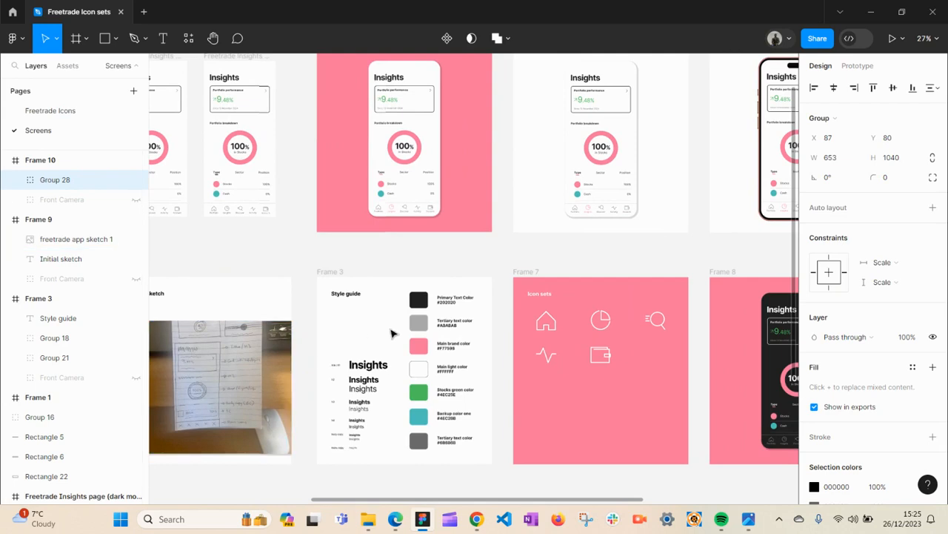
{"action": "left_click", "coordinate": [387, 341]}
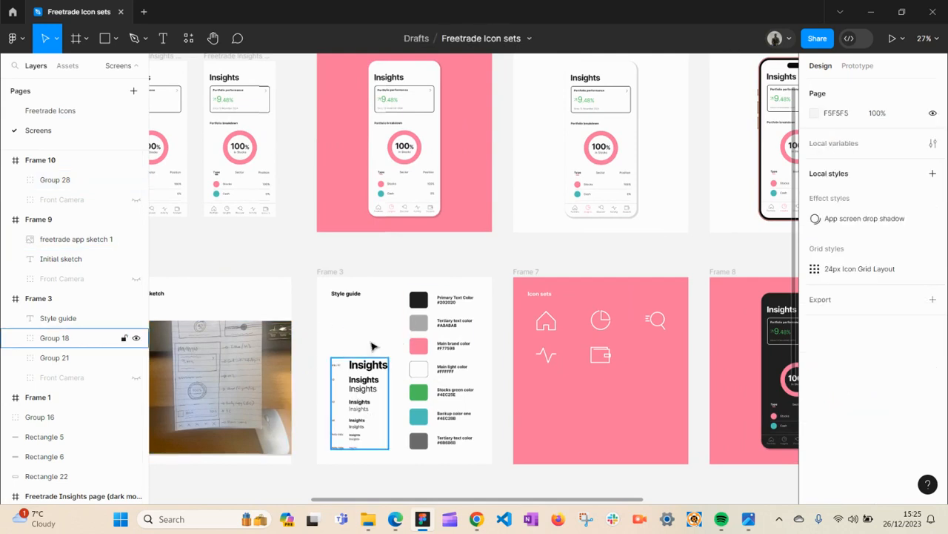
- Pan to the Icon sets frame and select its icon group to inspect it
{"action": "key", "text": "h"}
{"action": "left_click_drag", "start_coordinate": [504, 353], "coordinate": [256, 363]}
{"action": "key", "text": "v"}
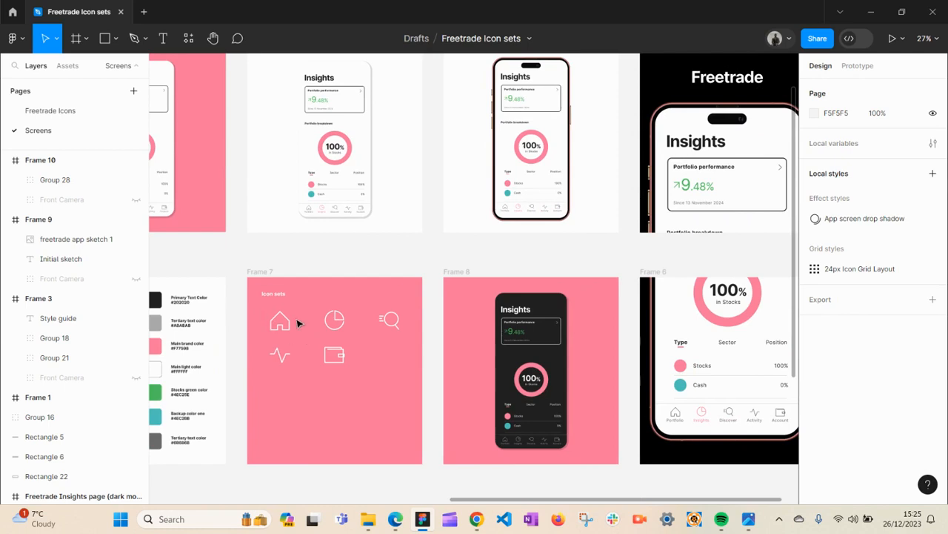
{"action": "left_click", "coordinate": [282, 327]}
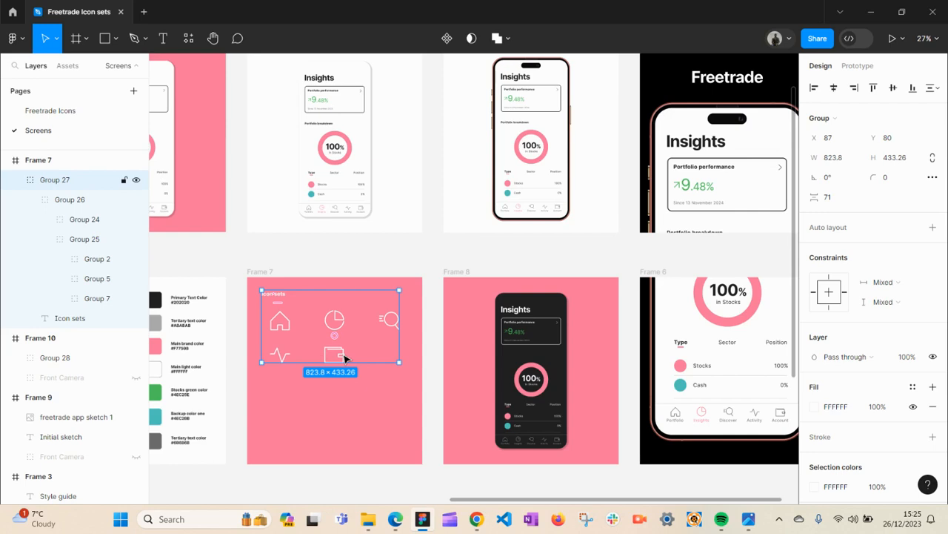
{"action": "left_click", "coordinate": [331, 258]}
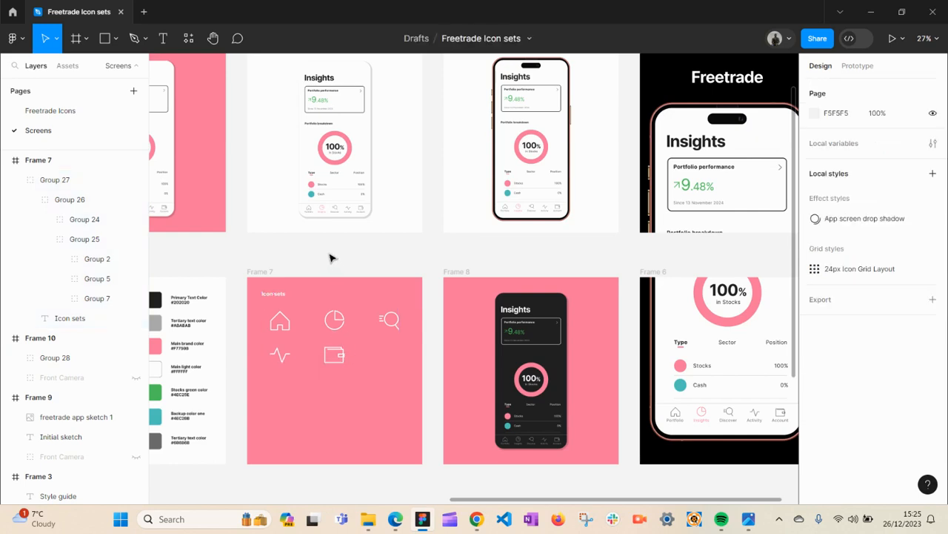
{"action": "left_click", "coordinate": [335, 320]}
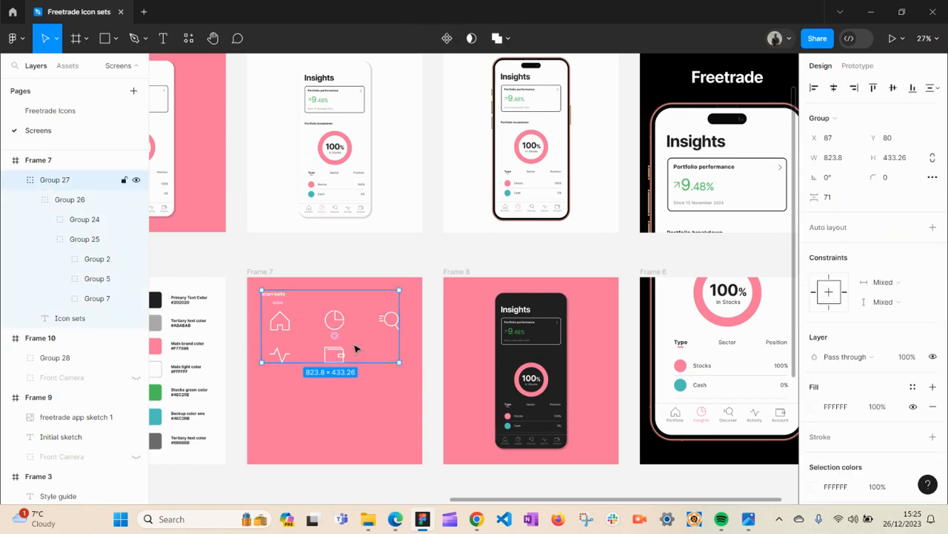
- Switch to the Freetrade Icons page and zoom out over the Account and Activity icons
{"action": "left_click", "coordinate": [52, 110]}
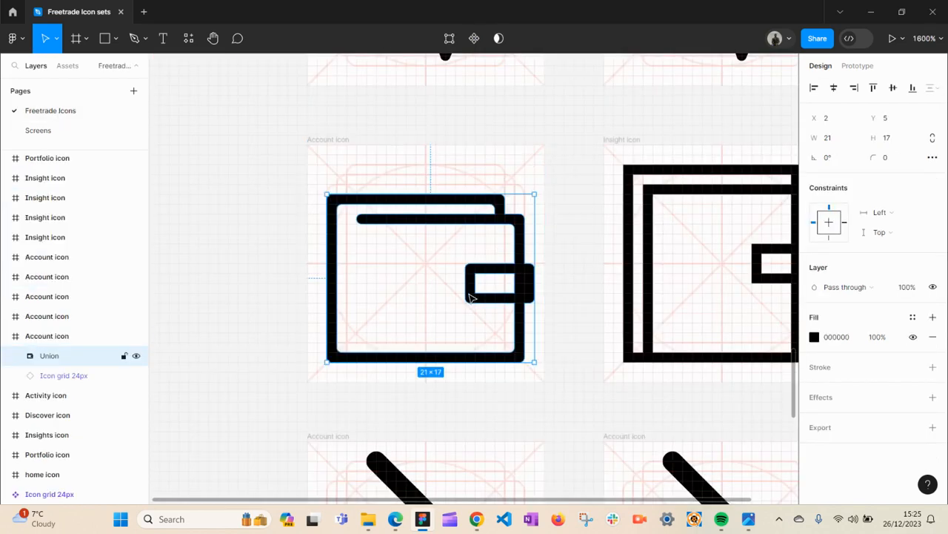
{"action": "scroll", "coordinate": [469, 294], "scroll_direction": "down", "scroll_amount": 3}
{"action": "key", "text": "space"}
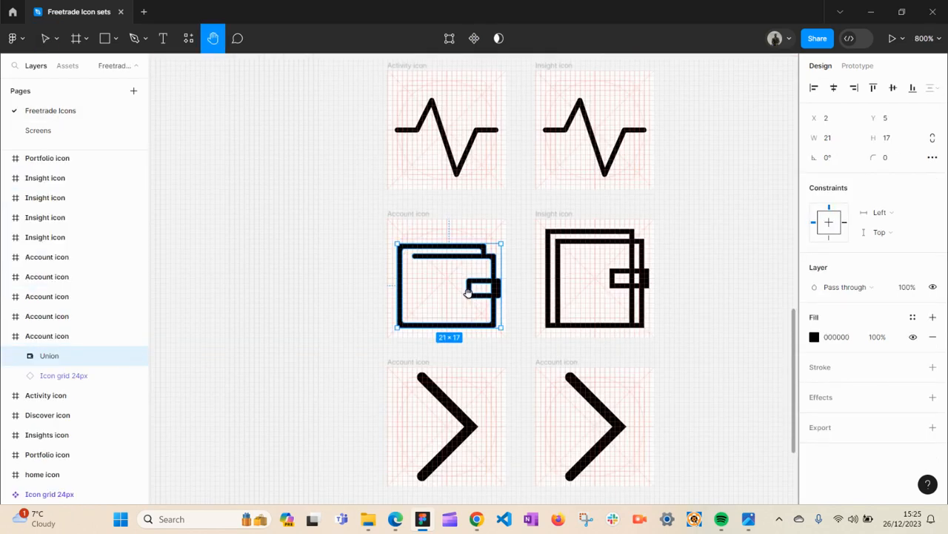
{"action": "scroll", "coordinate": [468, 294], "scroll_direction": "up", "scroll_amount": 3}
{"action": "left_click_drag", "start_coordinate": [475, 292], "coordinate": [472, 374]}
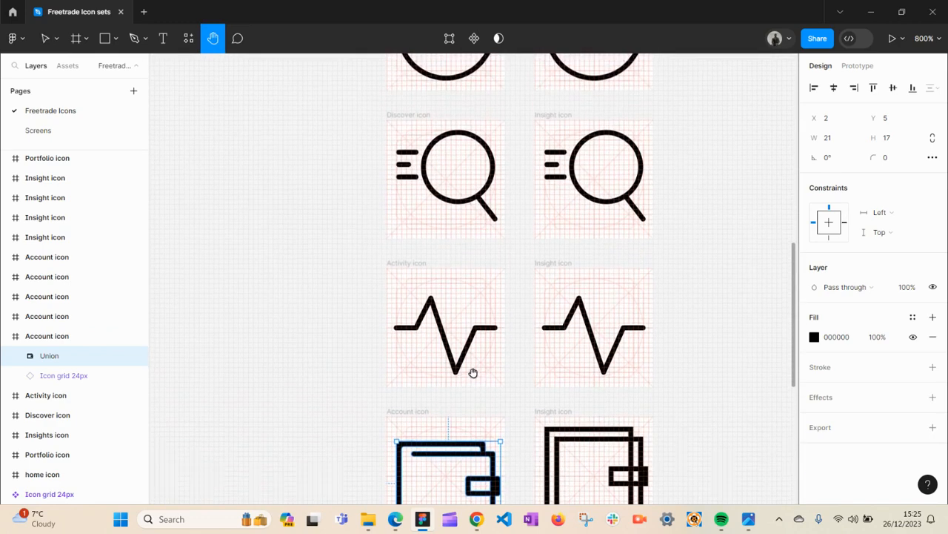
{"action": "left_click_drag", "start_coordinate": [472, 302], "coordinate": [489, 388]}
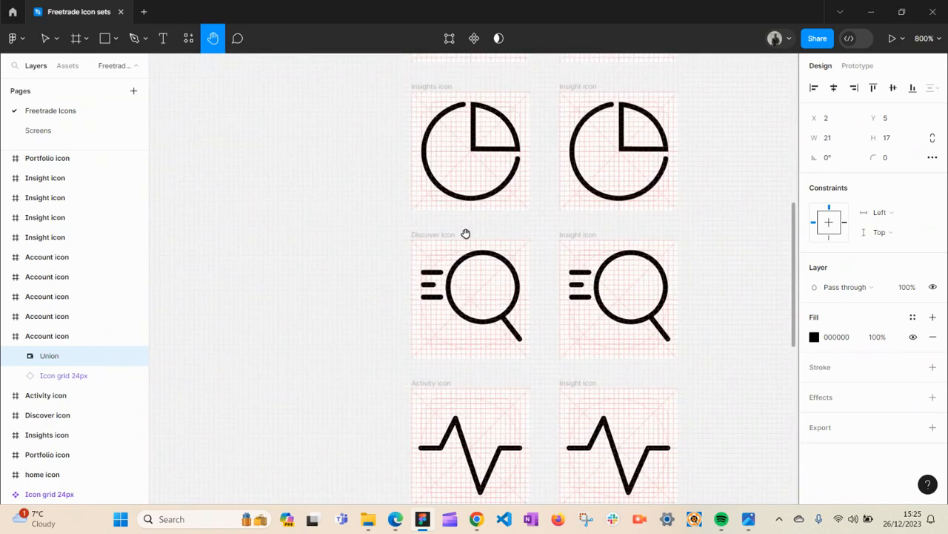
- Scroll through the icon components and select the diagonal arrow icon frame
{"action": "left_click_drag", "start_coordinate": [468, 239], "coordinate": [476, 451]}
{"action": "left_click_drag", "start_coordinate": [483, 343], "coordinate": [487, 96]}
{"action": "scroll", "coordinate": [496, 159], "scroll_direction": "down", "scroll_amount": 3}
{"action": "scroll", "coordinate": [486, 311], "scroll_direction": "down", "scroll_amount": 3}
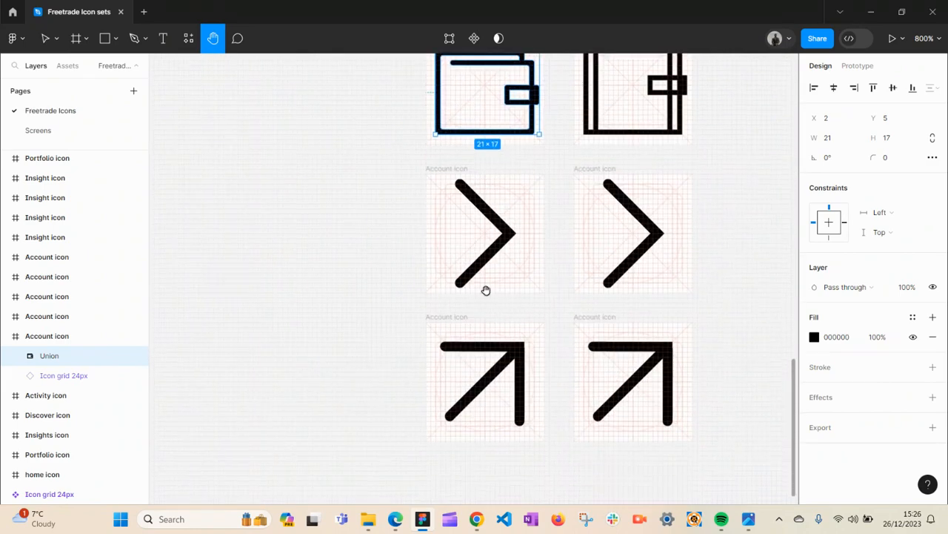
{"action": "left_click_drag", "start_coordinate": [484, 289], "coordinate": [489, 267]}
{"action": "key", "text": "v"}
{"action": "left_click", "coordinate": [501, 350]}
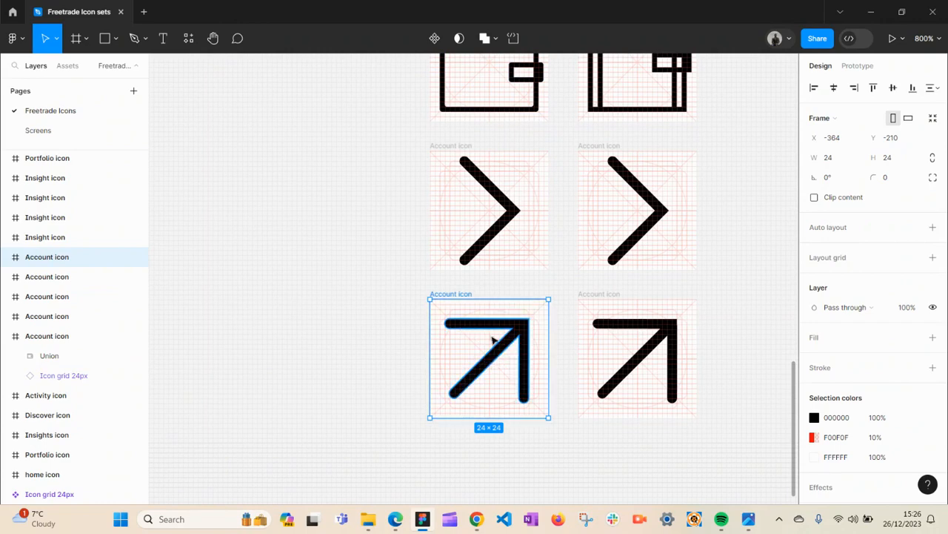
- Return to the Screens page and pan over the mockup frames
{"action": "left_click", "coordinate": [68, 130]}
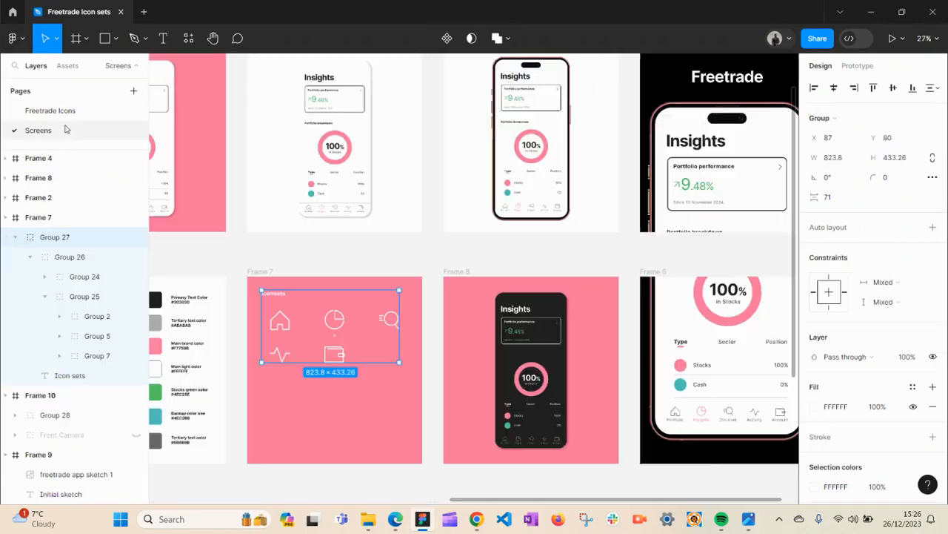
{"action": "left_click", "coordinate": [389, 272]}
{"action": "key", "text": "h"}
{"action": "left_click_drag", "start_coordinate": [357, 243], "coordinate": [428, 345]}
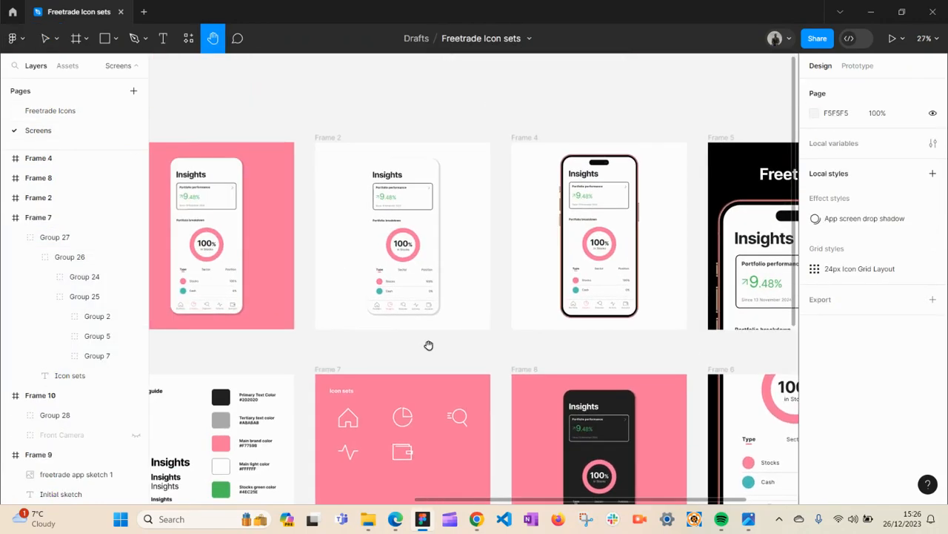
- Zoom in on the Frame 2 mockup's Portfolio performance arrow and percentage figure
{"action": "key", "text": "z"}
{"action": "left_click_drag", "start_coordinate": [378, 190], "coordinate": [690, 496]}
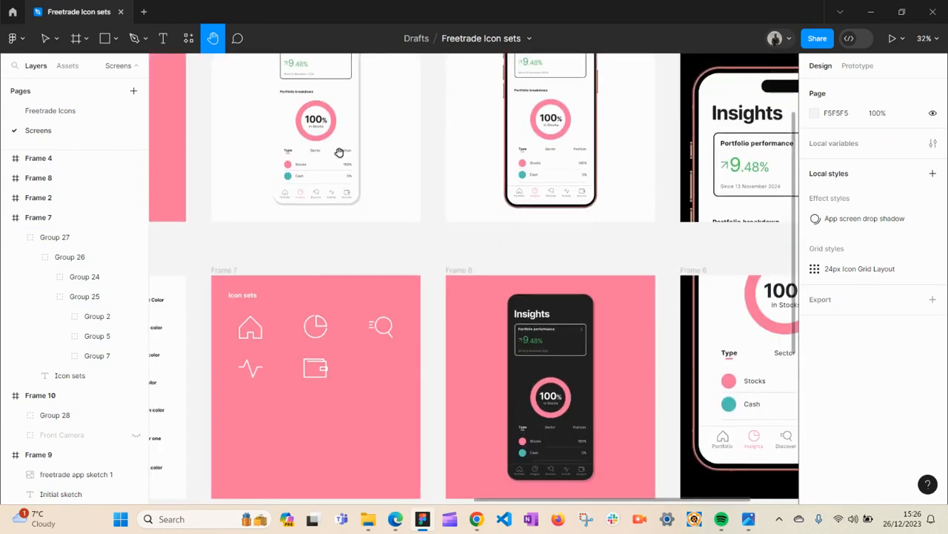
{"action": "scroll", "coordinate": [311, 117], "scroll_direction": "up", "scroll_amount": 5}
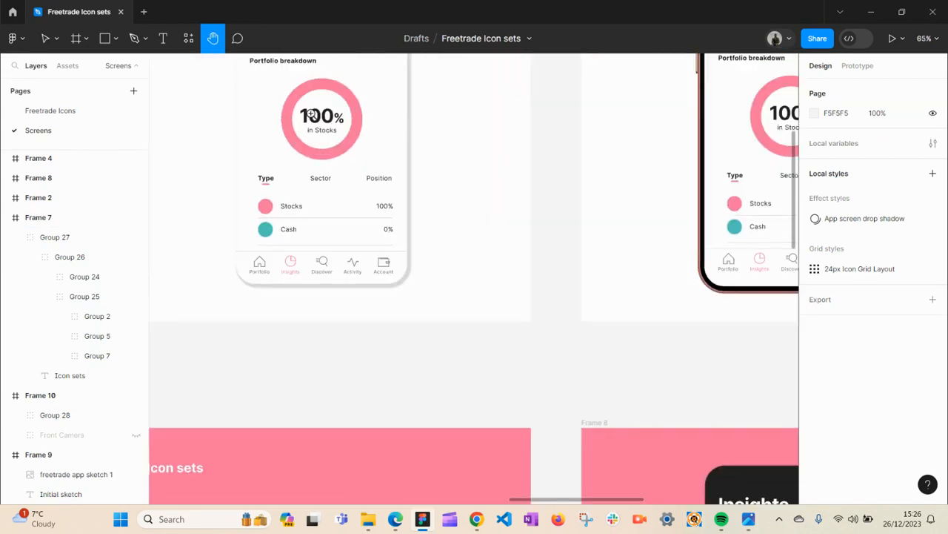
{"action": "left_click_drag", "start_coordinate": [304, 118], "coordinate": [415, 354]}
{"action": "key", "text": "z"}
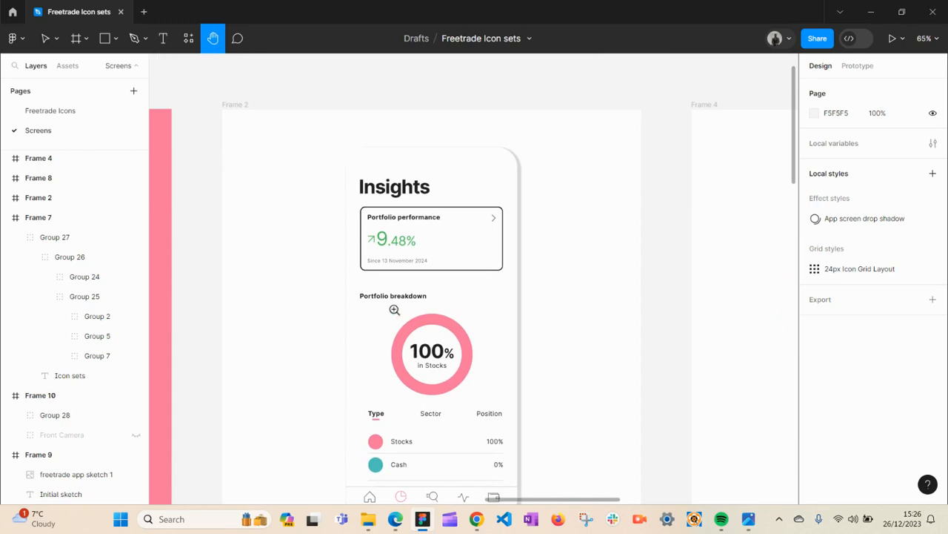
{"action": "left_click", "coordinate": [374, 243]}
{"action": "left_click", "coordinate": [363, 234]}
{"action": "left_click", "coordinate": [363, 234]}
{"action": "left_click", "coordinate": [363, 234]}
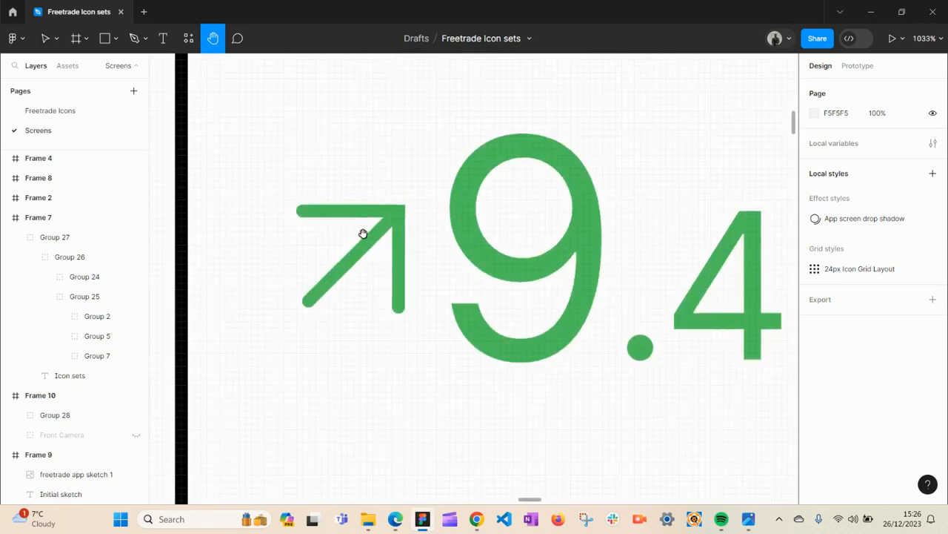
- Inspect the Portfolio performance arrow's vector points and zoom back out over the Frame 2 mockup
{"action": "key", "text": "v"}
{"action": "left_click", "coordinate": [365, 254]}
{"action": "key", "text": "Return"}
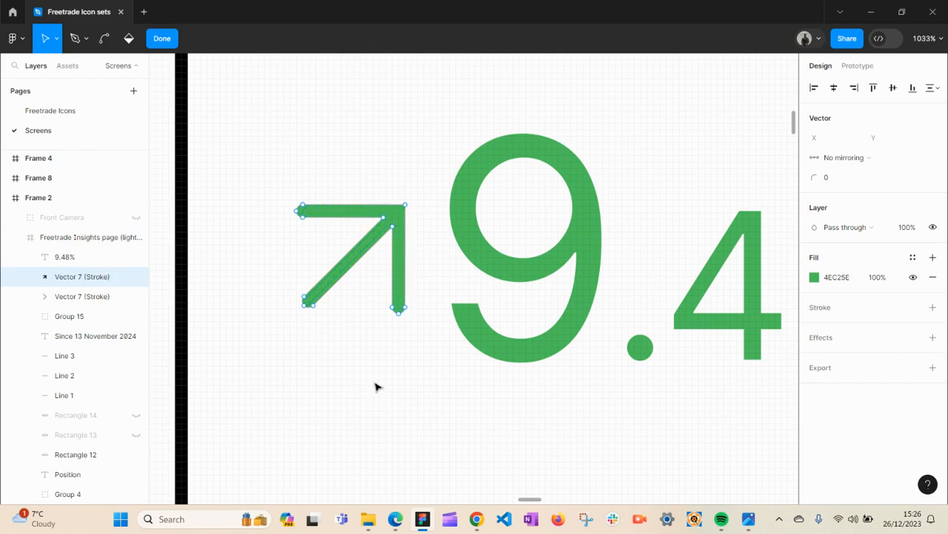
{"action": "key", "text": "z"}
{"action": "left_click", "coordinate": [386, 346], "text": "alt"}
{"action": "left_click", "coordinate": [414, 347], "text": "alt"}
{"action": "left_click", "coordinate": [415, 346], "text": "alt"}
{"action": "left_click", "coordinate": [414, 347], "text": "alt"}
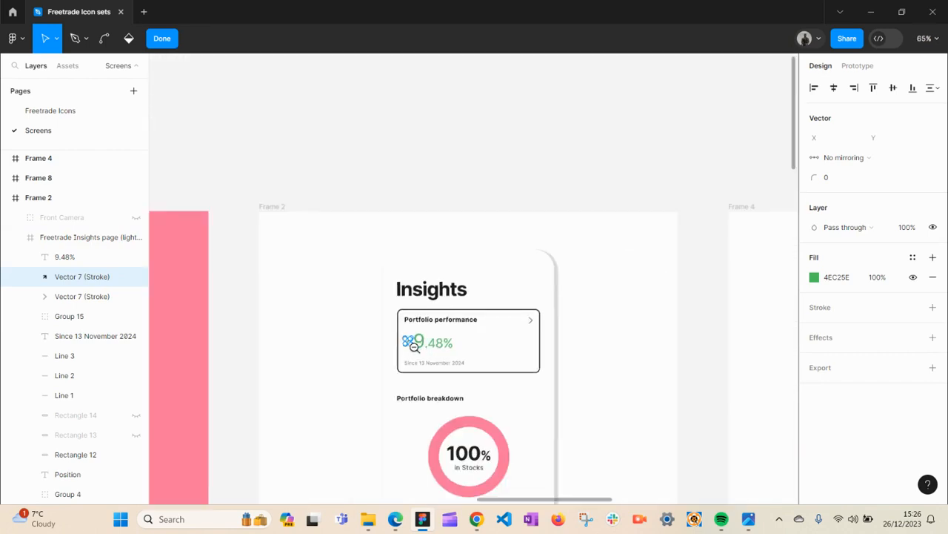
{"action": "left_click", "coordinate": [59, 113]}
{"action": "left_click", "coordinate": [52, 131]}
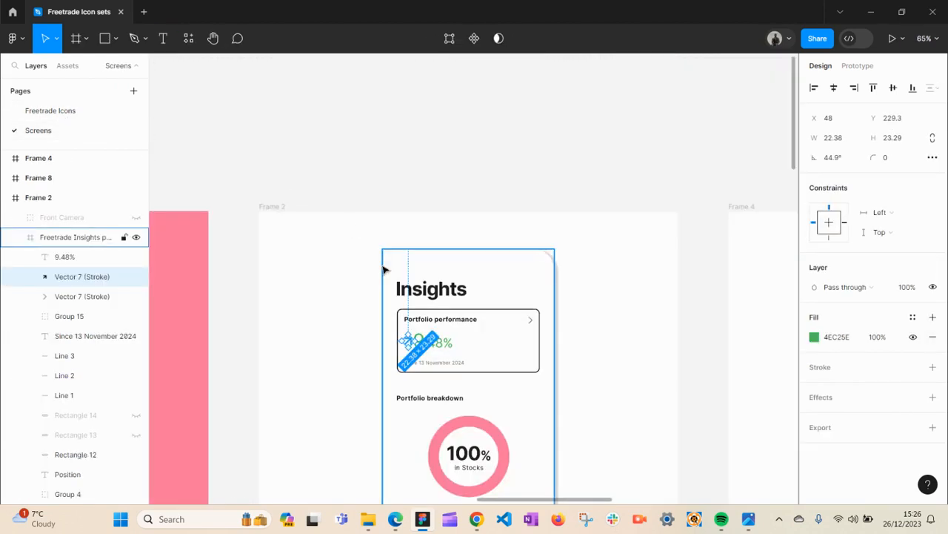
{"action": "left_click", "coordinate": [476, 199]}
{"action": "key", "text": "space"}
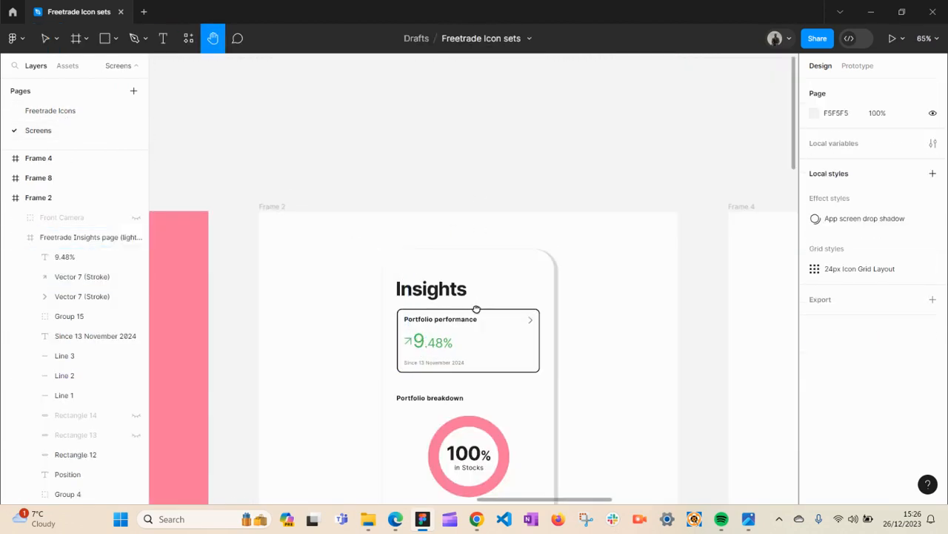
- Browse the icon set and dark-mode mockup frames on the Screens page
{"action": "left_click_drag", "start_coordinate": [473, 311], "coordinate": [471, 21]}
{"action": "left_click_drag", "start_coordinate": [484, 295], "coordinate": [397, 40]}
{"action": "left_click_drag", "start_coordinate": [449, 320], "coordinate": [405, 128]}
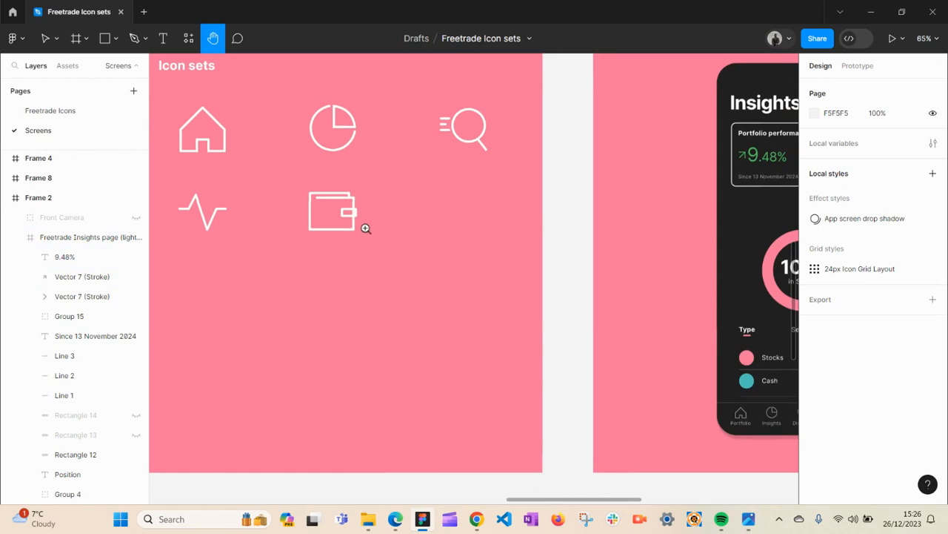
{"action": "scroll", "coordinate": [361, 243], "scroll_direction": "down", "scroll_amount": 3}
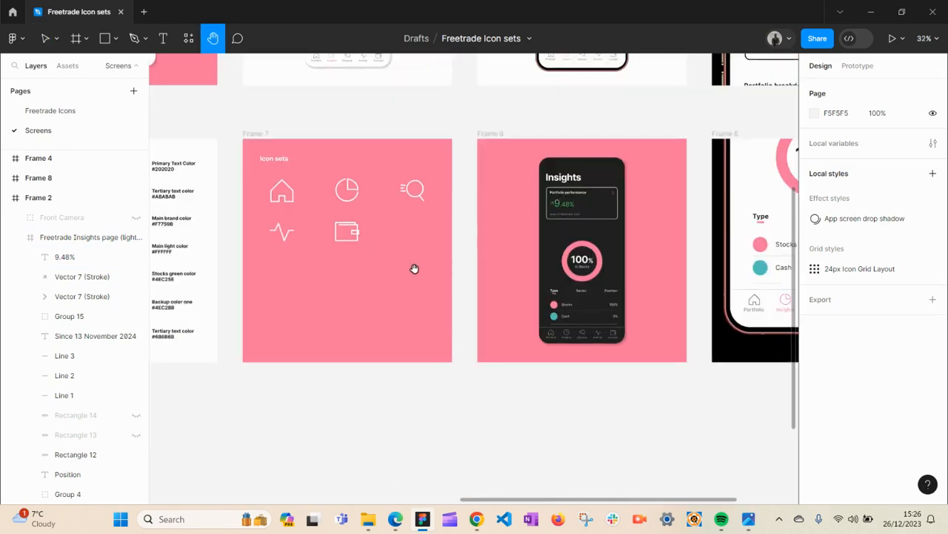
{"action": "left_click_drag", "start_coordinate": [450, 408], "coordinate": [288, 408]}
{"action": "left_click_drag", "start_coordinate": [539, 423], "coordinate": [467, 438]}
{"action": "left_click_drag", "start_coordinate": [559, 404], "coordinate": [577, 461]}
{"action": "left_click_drag", "start_coordinate": [442, 347], "coordinate": [498, 385]}
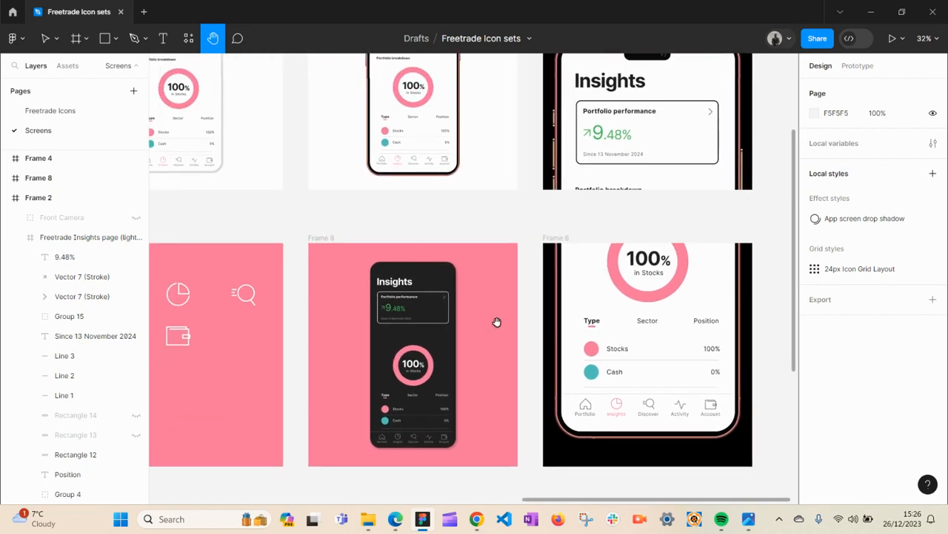
- Look over the wireframe, initial sketch, style guide and icon set frames
{"action": "key", "text": "v"}
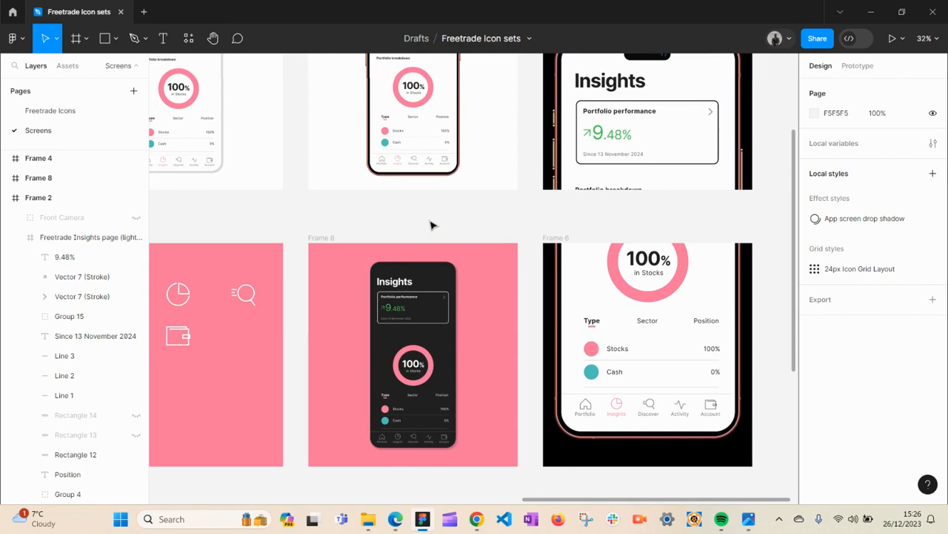
{"action": "key", "text": "space"}
{"action": "left_click_drag", "start_coordinate": [222, 234], "coordinate": [542, 197]}
{"action": "left_click_drag", "start_coordinate": [185, 239], "coordinate": [544, 238]}
{"action": "left_click_drag", "start_coordinate": [304, 319], "coordinate": [415, 321]}
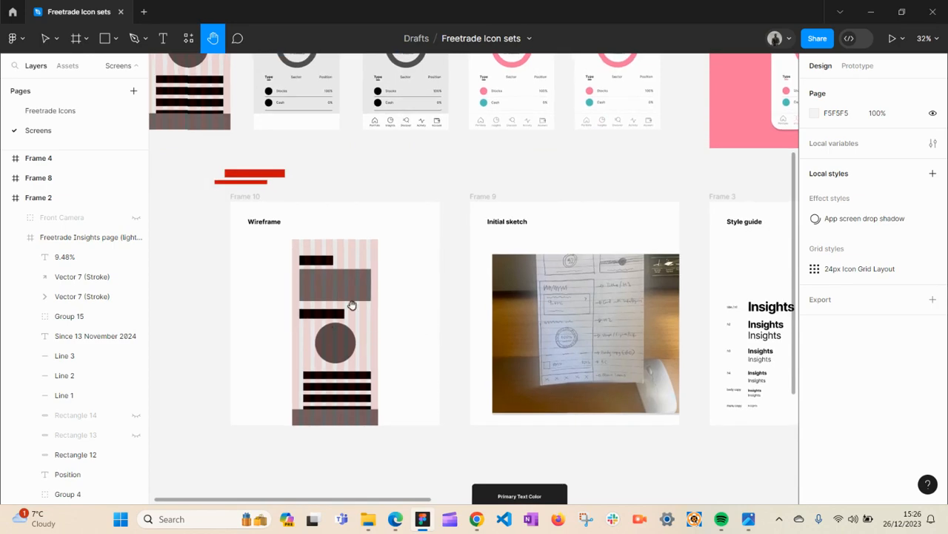
{"action": "left_click_drag", "start_coordinate": [538, 322], "coordinate": [106, 334]}
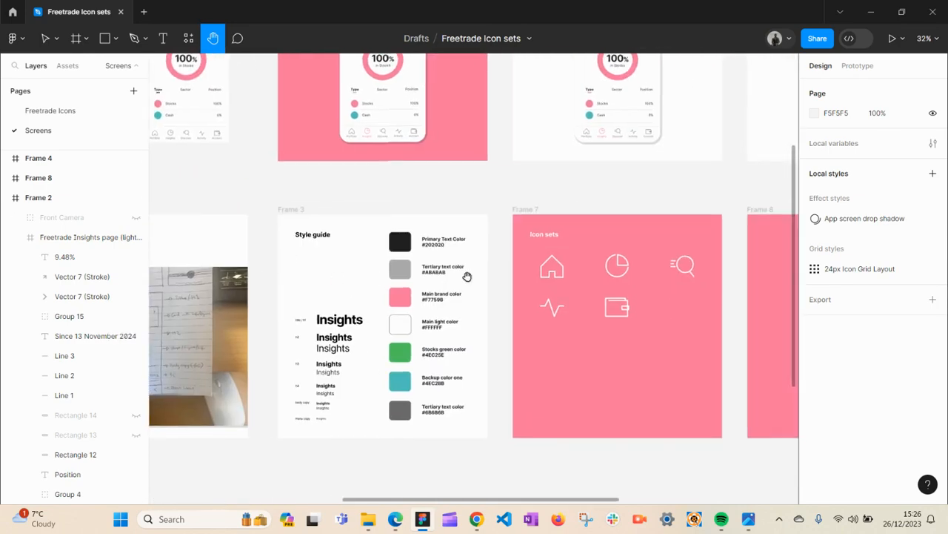
{"action": "left_click_drag", "start_coordinate": [613, 308], "coordinate": [324, 293]}
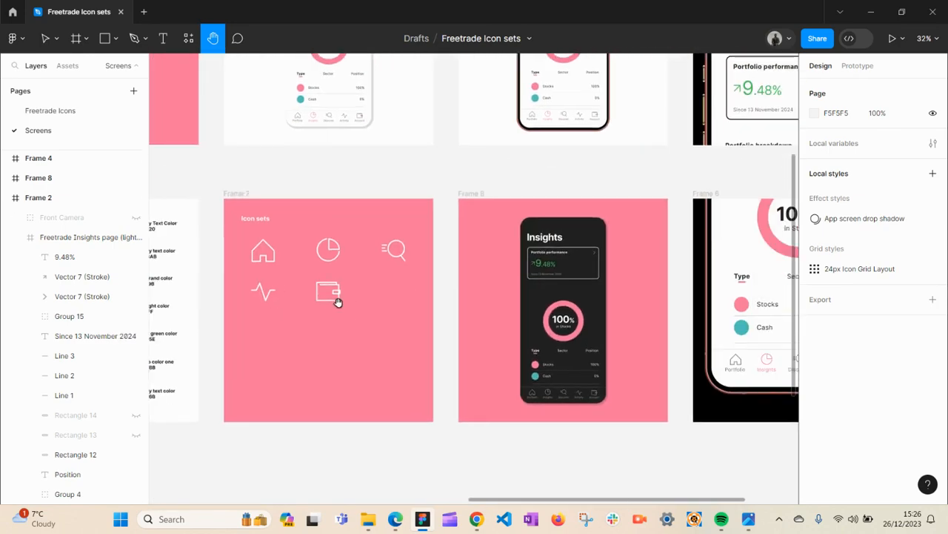
{"action": "left_click_drag", "start_coordinate": [412, 277], "coordinate": [726, 364]}
{"action": "left_click_drag", "start_coordinate": [313, 297], "coordinate": [698, 485]}
{"action": "mouse_move", "coordinate": [256, 316]}
{"action": "left_mouse_down"}
{"action": "mouse_move", "coordinate": [502, 312]}
{"action": "mouse_move", "coordinate": [377, 263]}
{"action": "left_mouse_up"}
{"action": "key", "text": "v"}
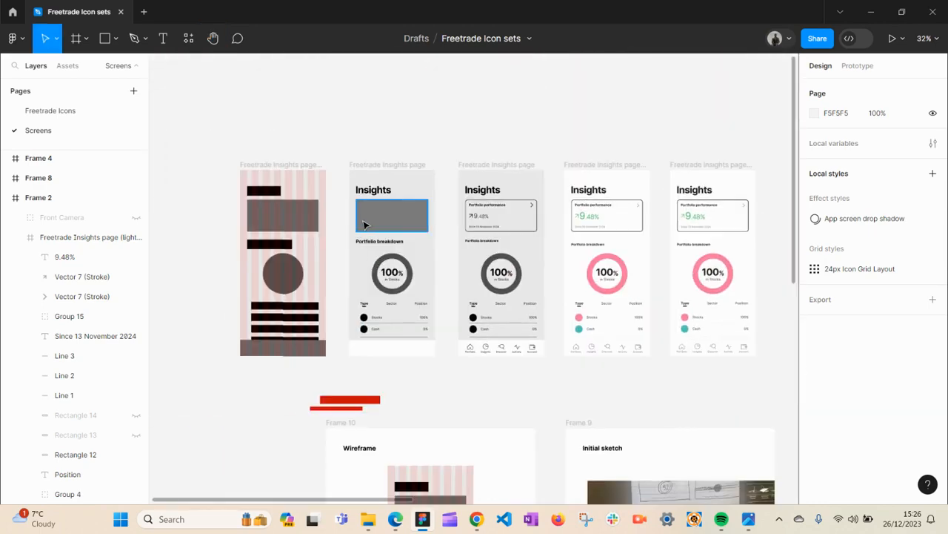
- Select the donut chart group in a wireframe screen and review the style guide and icon frames
{"action": "left_click", "coordinate": [382, 270]}
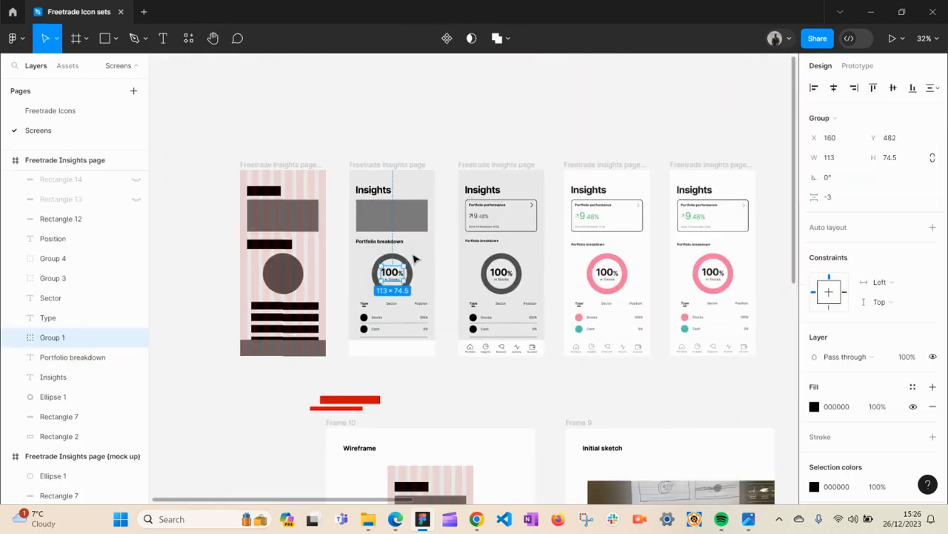
{"action": "left_click", "coordinate": [414, 258]}
{"action": "key", "text": "h"}
{"action": "left_click_drag", "start_coordinate": [596, 393], "coordinate": [137, 246]}
{"action": "left_click_drag", "start_coordinate": [392, 323], "coordinate": [237, 202]}
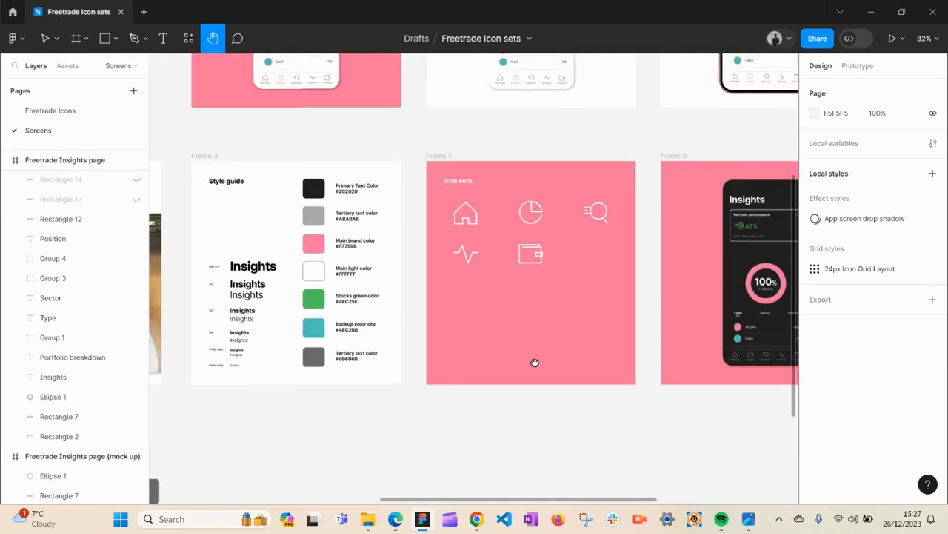
{"action": "left_click_drag", "start_coordinate": [536, 363], "coordinate": [300, 328]}
{"action": "left_click_drag", "start_coordinate": [600, 395], "coordinate": [469, 400]}
{"action": "key", "text": "v"}
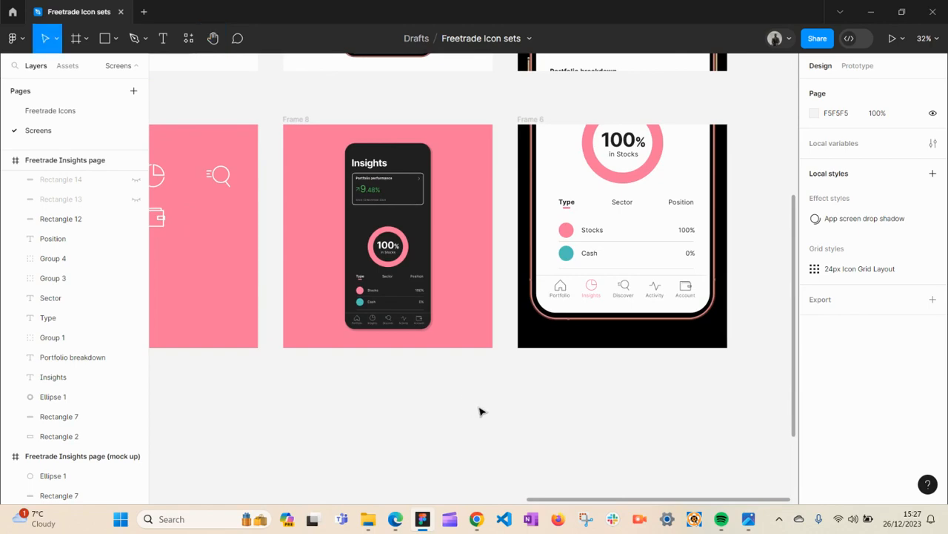
- Switch to the browser and open the X profile's post presenting the Freetrade Insights redesign
{"action": "left_click", "coordinate": [394, 518]}
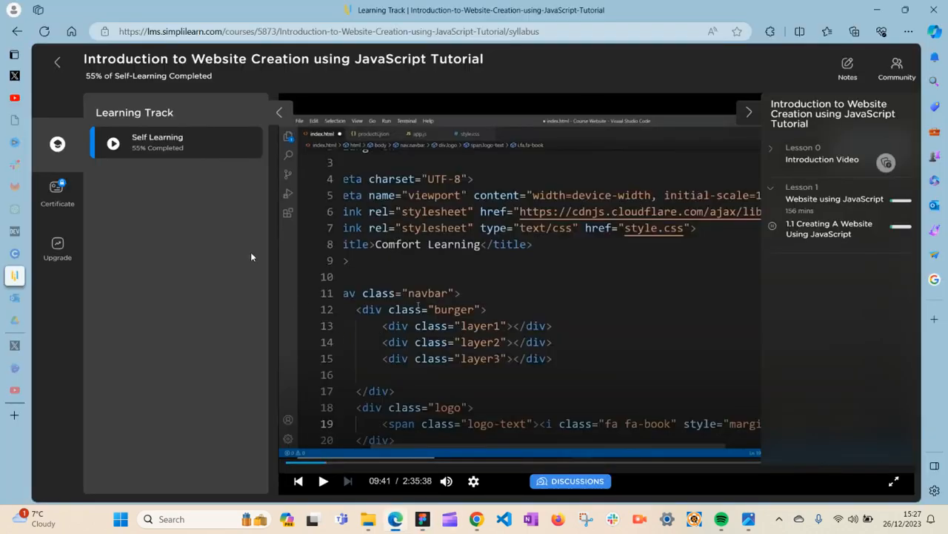
{"action": "left_click", "coordinate": [30, 76]}
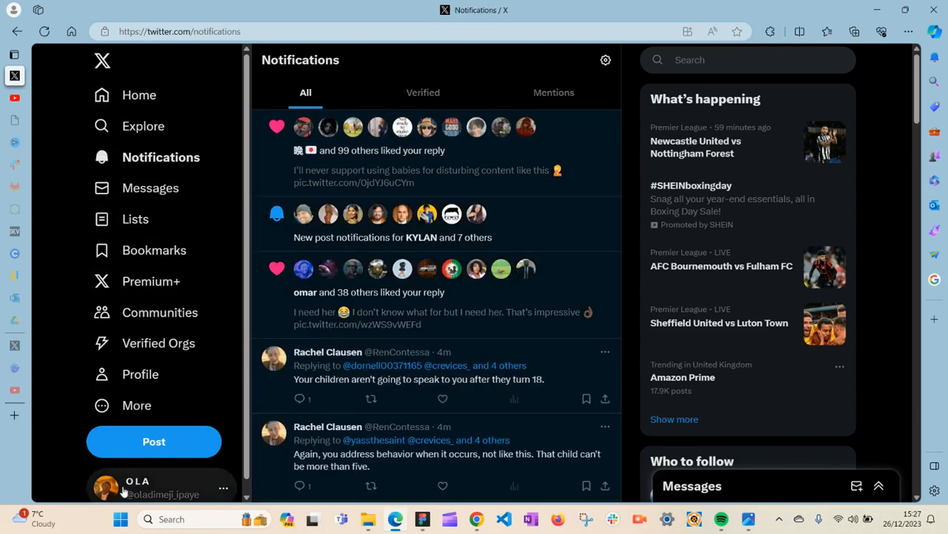
{"action": "left_click", "coordinate": [135, 375]}
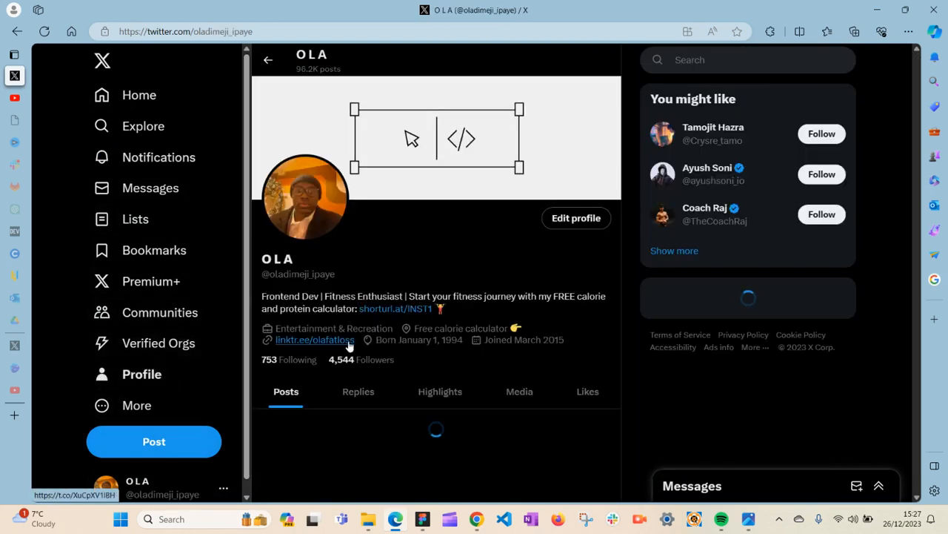
{"action": "scroll", "coordinate": [500, 371], "scroll_direction": "down", "scroll_amount": 4}
{"action": "scroll", "coordinate": [501, 369], "scroll_direction": "down", "scroll_amount": 1}
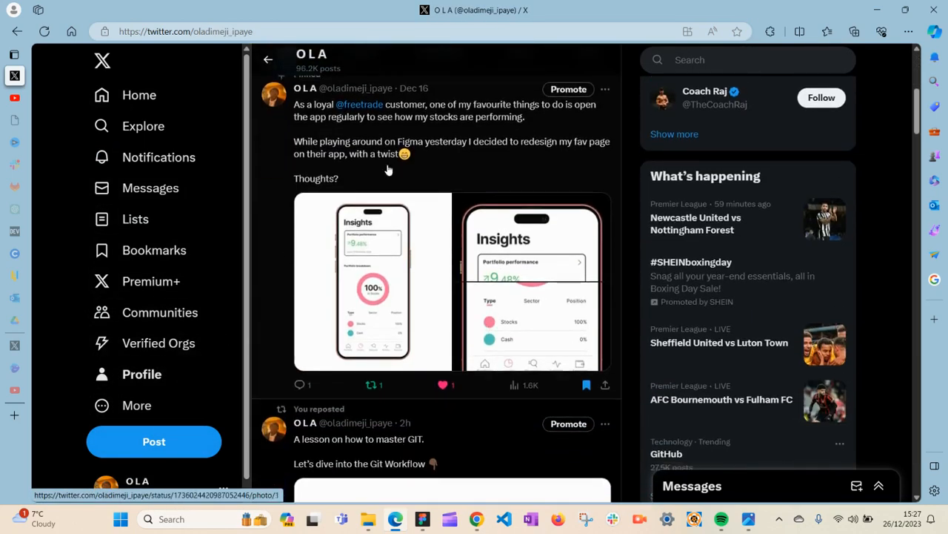
{"action": "left_click", "coordinate": [454, 151]}
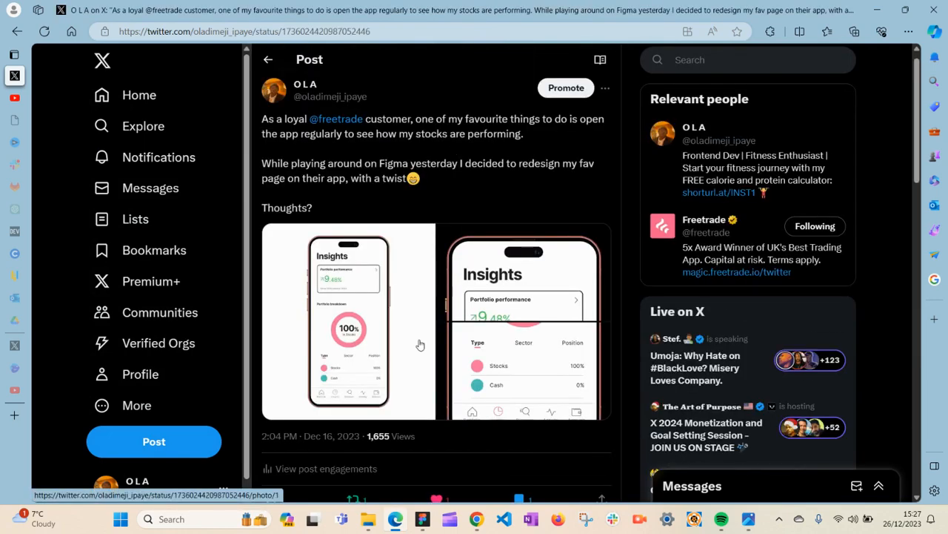
- Open the follow-up post's images and view the wireframe picture before closing it
{"action": "scroll", "coordinate": [369, 311], "scroll_direction": "down", "scroll_amount": 6}
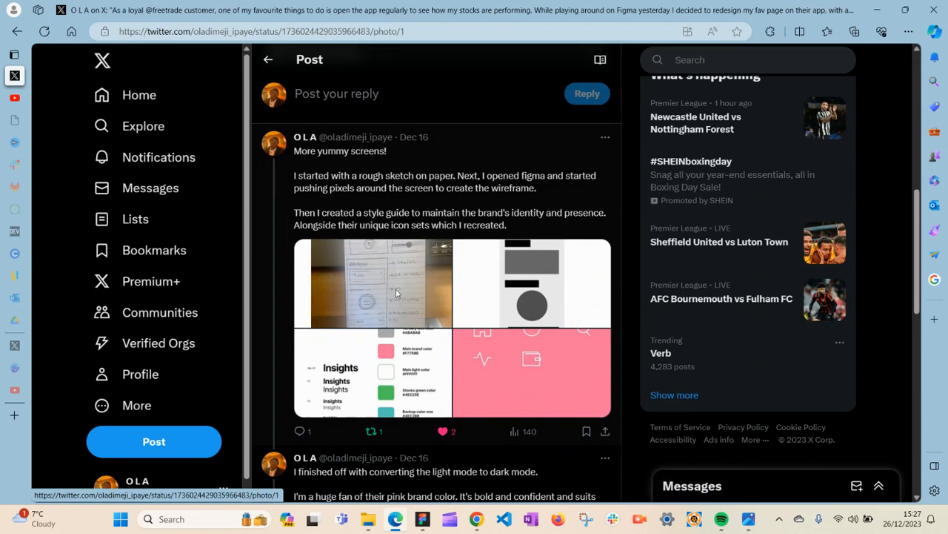
{"action": "left_click", "coordinate": [395, 292]}
{"action": "left_click", "coordinate": [688, 259]}
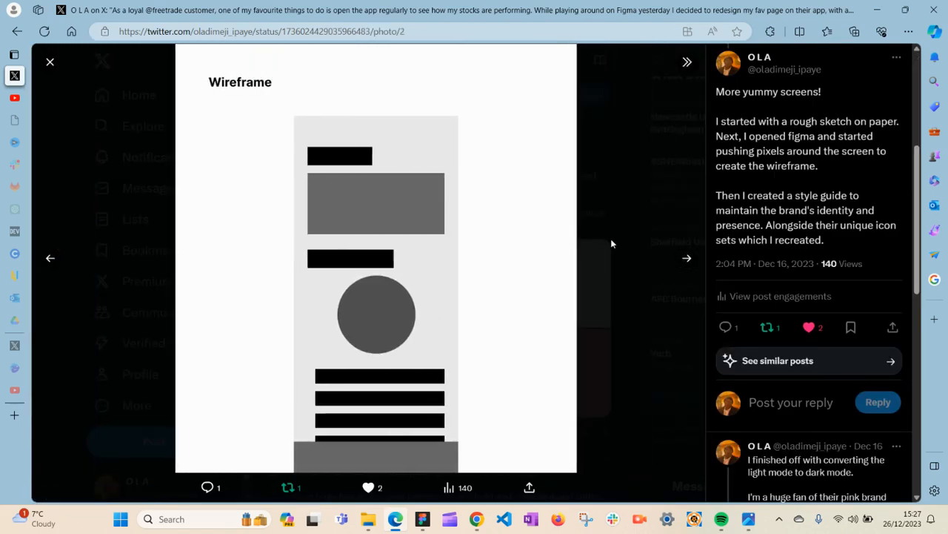
{"action": "left_click", "coordinate": [599, 241]}
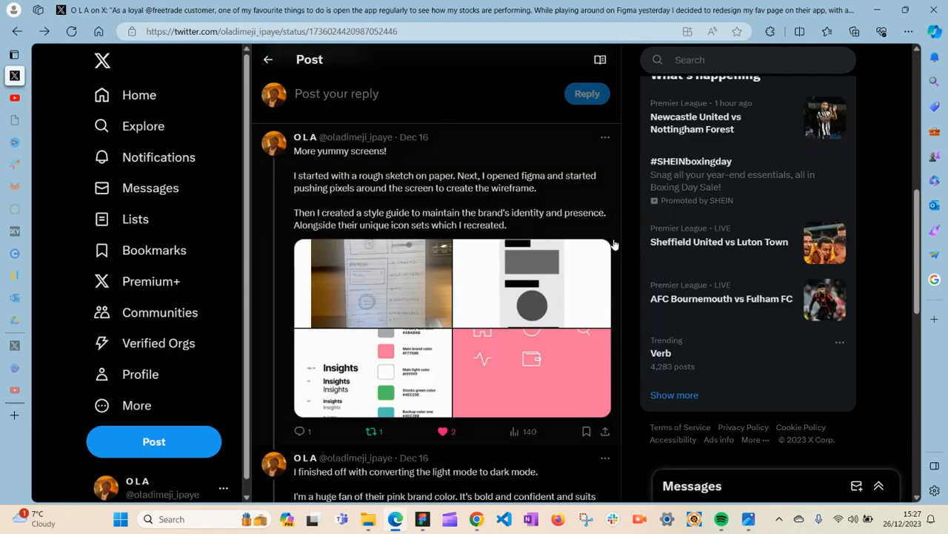
- Return to Figma and select the dark-mode phone frame in Frame 8 before deselecting it
{"action": "left_click", "coordinate": [421, 521]}
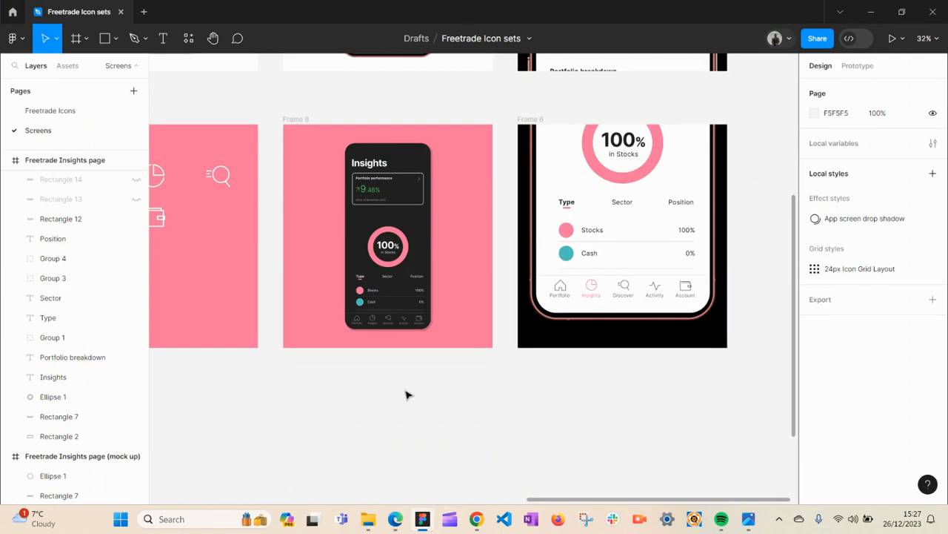
{"action": "left_click", "coordinate": [379, 227]}
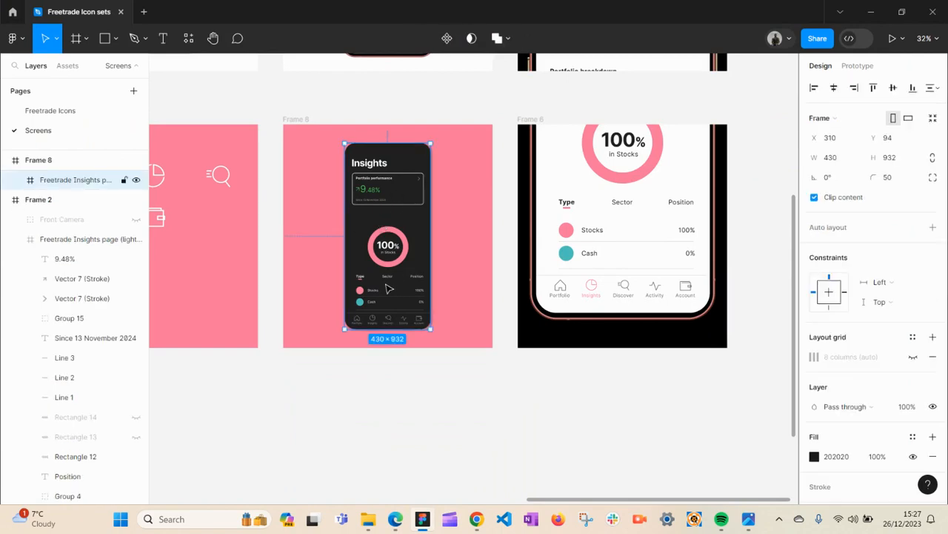
{"action": "left_click", "coordinate": [399, 408]}
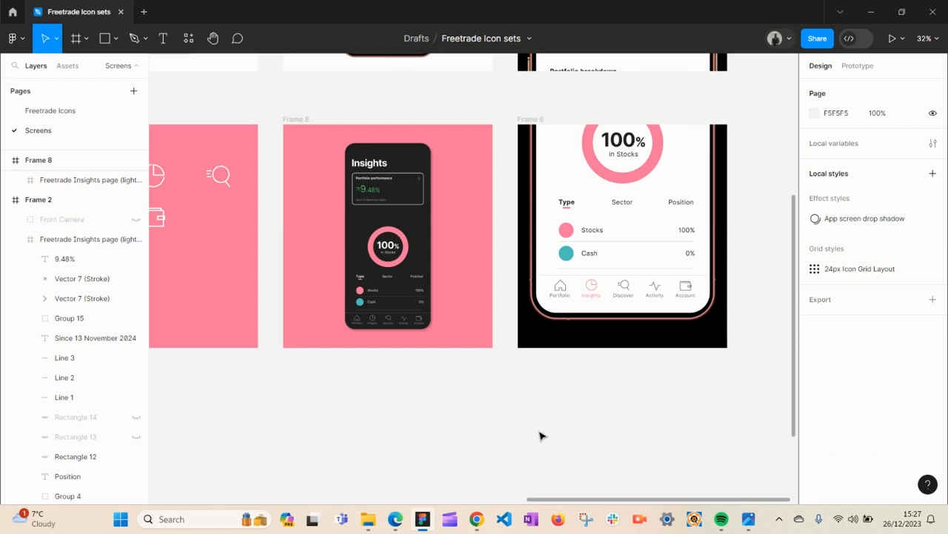
{"action": "mouse_move", "coordinate": [475, 528]}
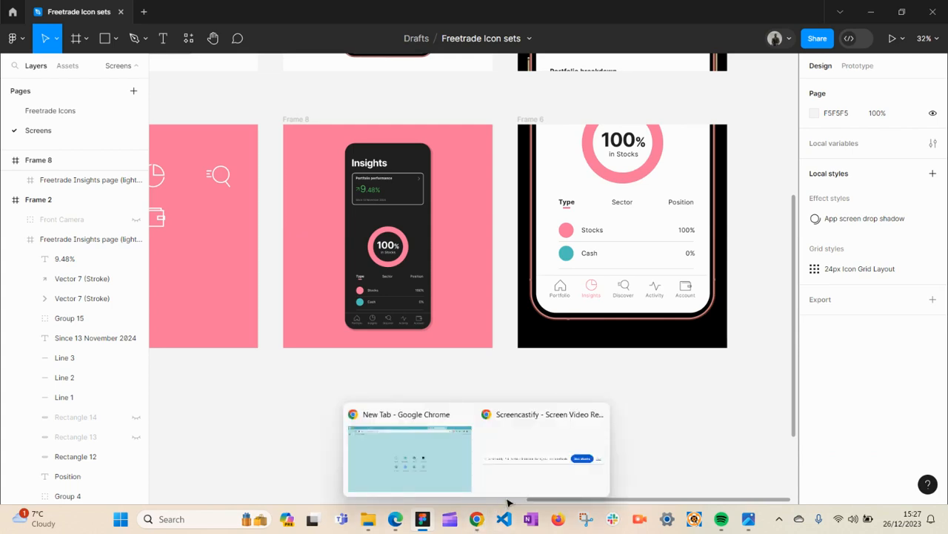
{"action": "left_click", "coordinate": [529, 486]}
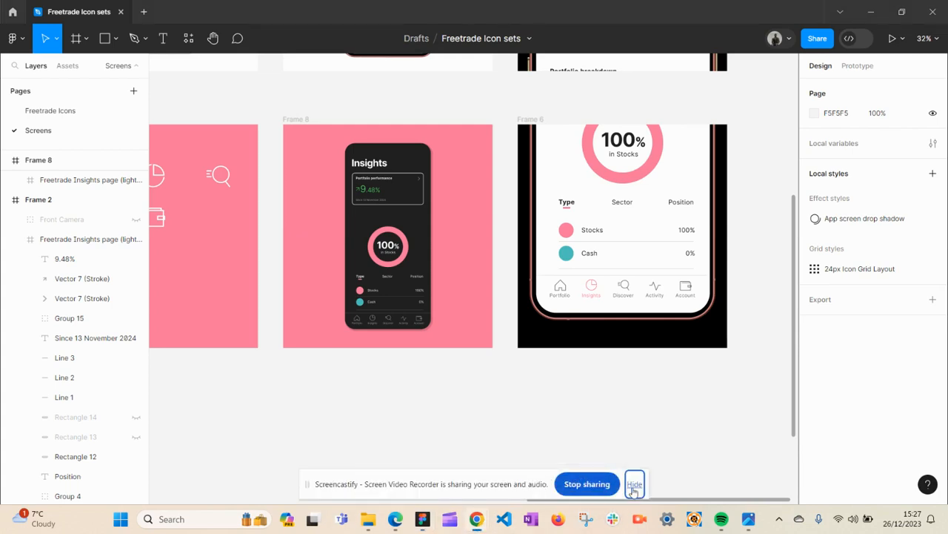